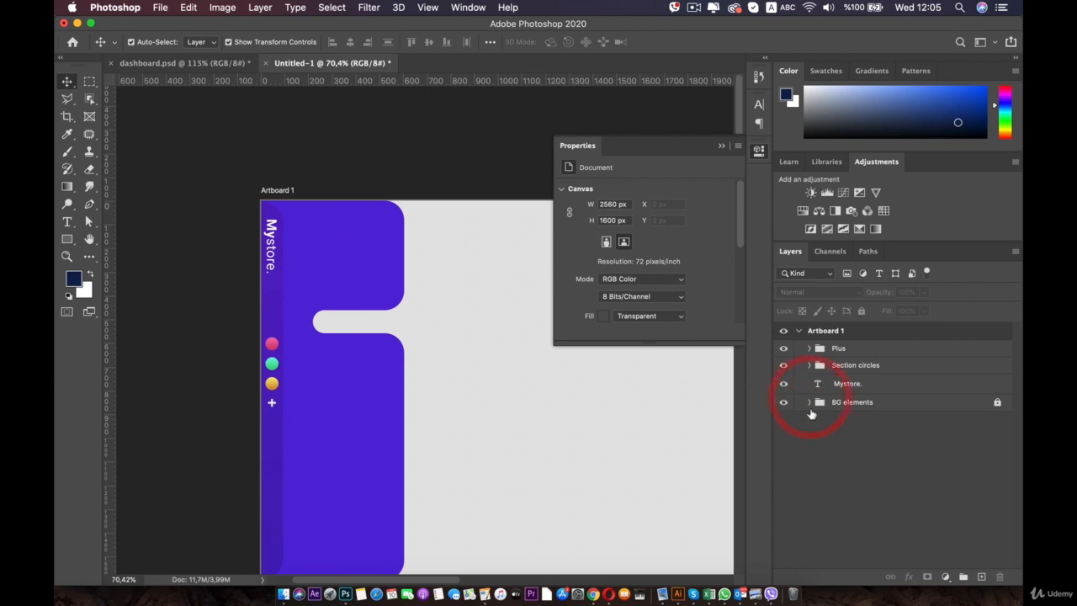
Step: Unlock the BG elements group and fill its Rectangle 1 copy shape with the brighter purple from the recently used colours
{"action": "left_click", "coordinate": [813, 398]}
{"action": "left_click", "coordinate": [995, 403]}
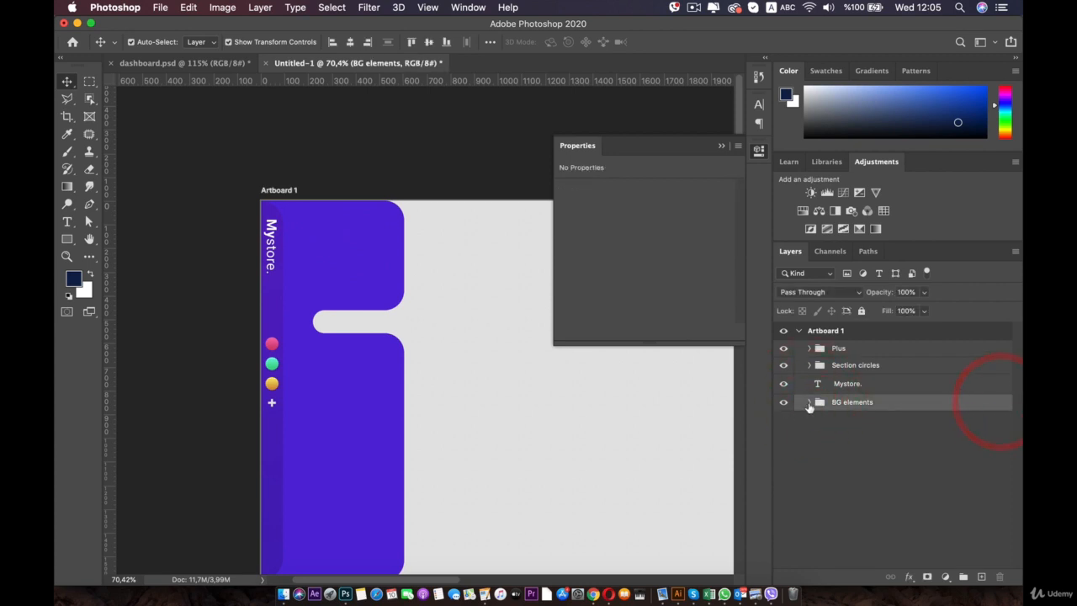
{"action": "left_click", "coordinate": [809, 403]}
{"action": "double_click", "coordinate": [827, 482]}
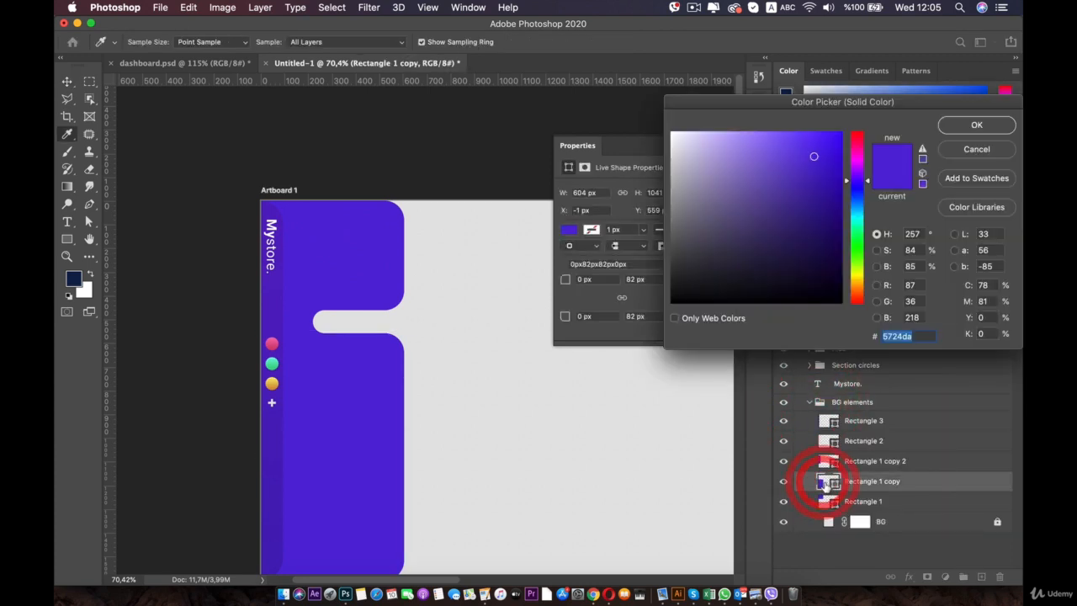
{"action": "left_click", "coordinate": [978, 125]}
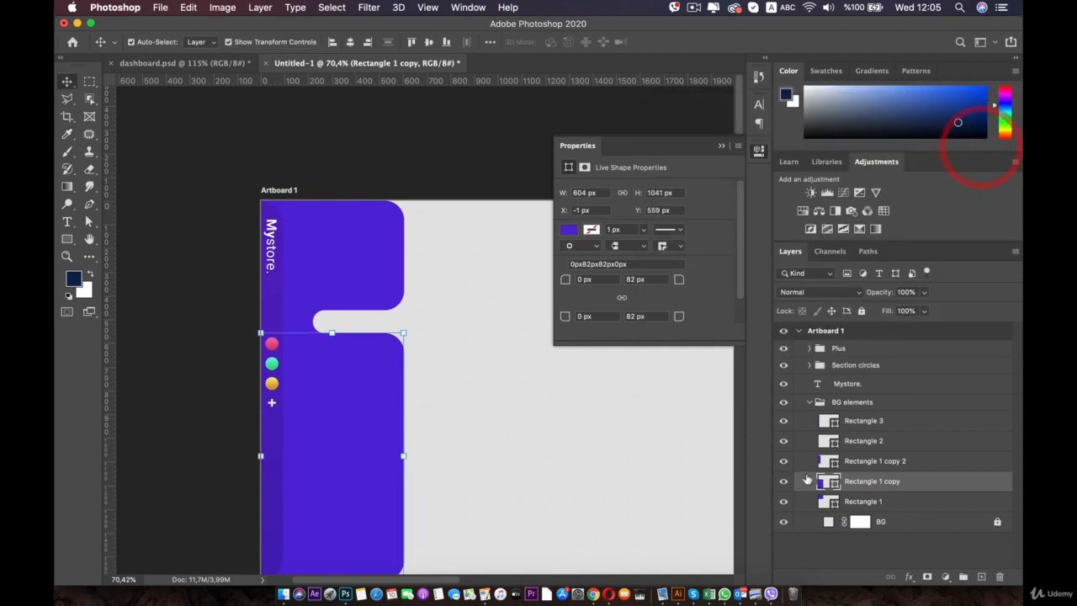
{"action": "left_click", "coordinate": [568, 229]}
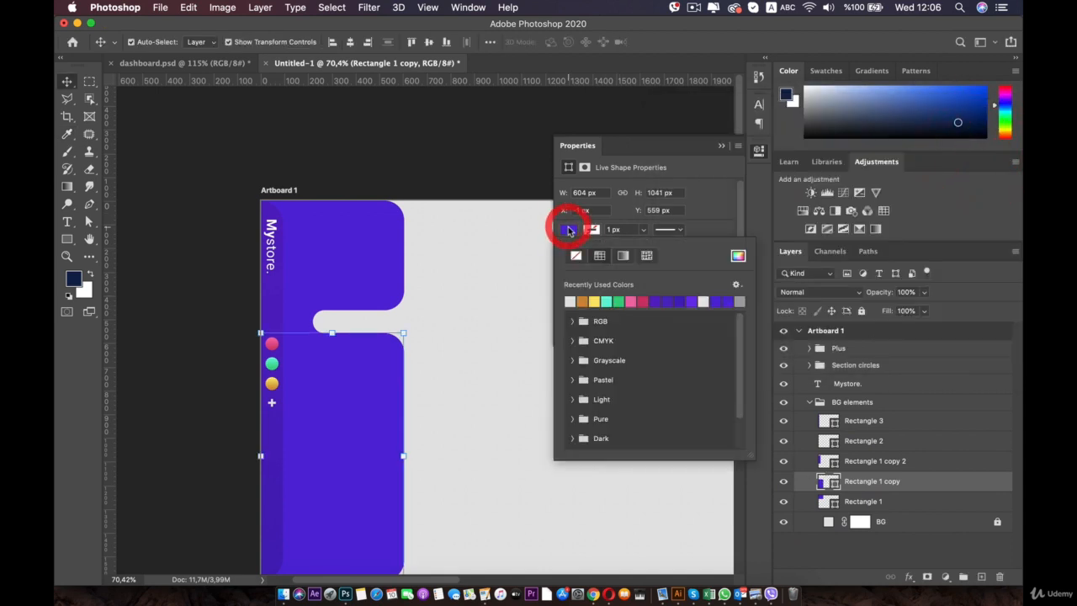
{"action": "left_click", "coordinate": [696, 303]}
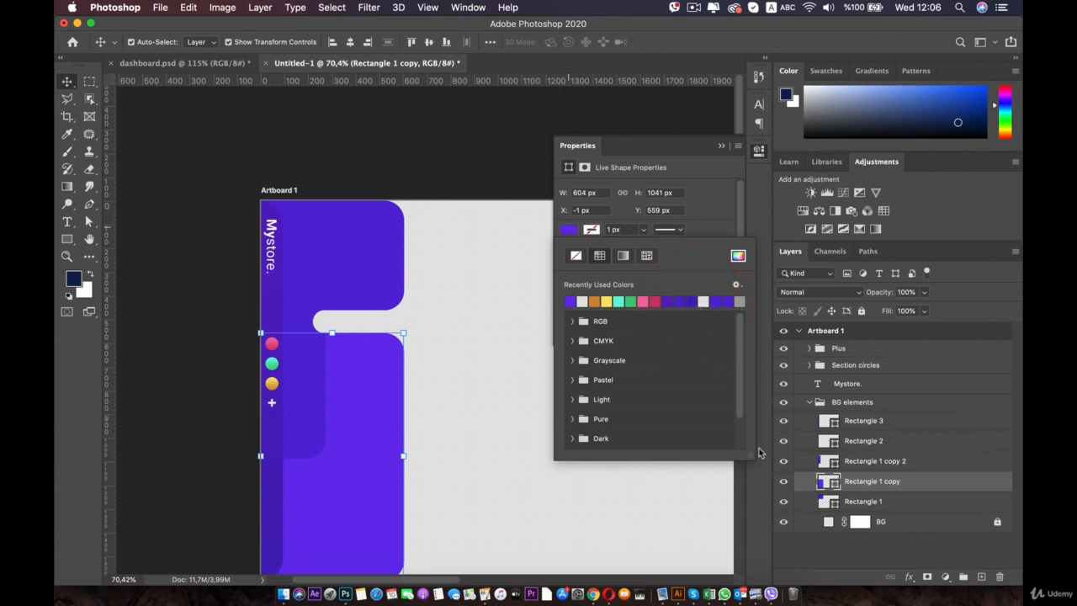
Step: Fill Rectangle 1 and Rectangle 1 copy 2 with the same brighter purple as the lower sidebar block
{"action": "left_click", "coordinate": [849, 500]}
{"action": "left_click", "coordinate": [849, 500]}
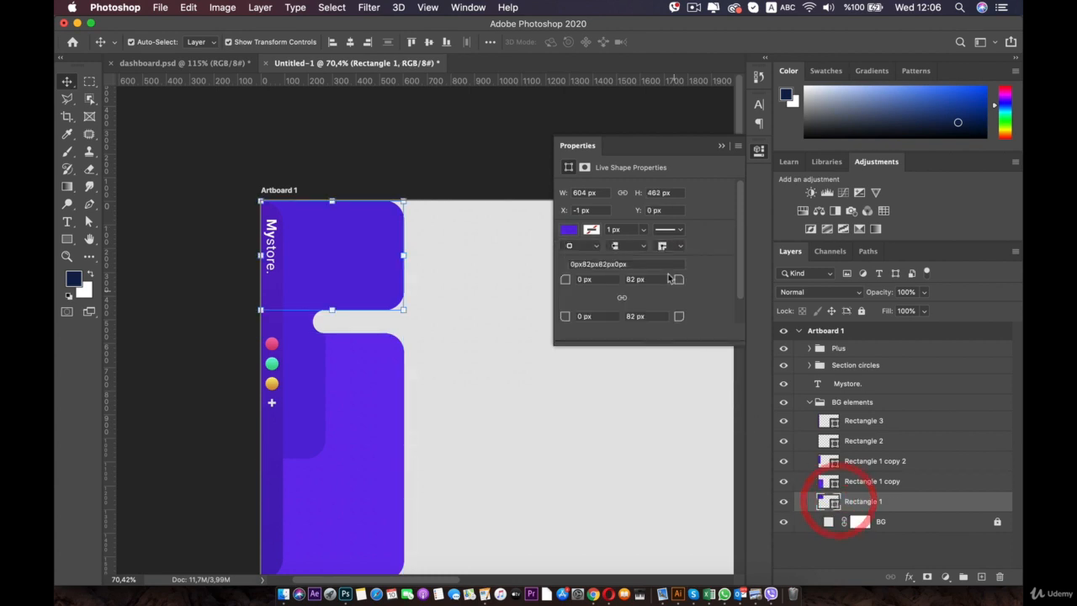
{"action": "left_click", "coordinate": [569, 230]}
{"action": "left_click", "coordinate": [571, 301]}
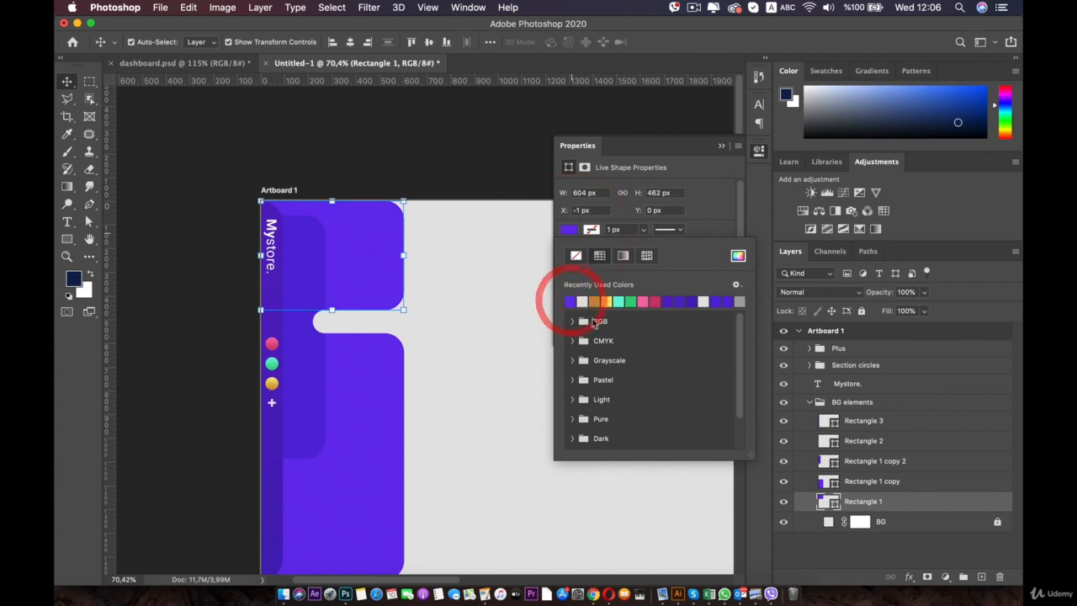
{"action": "left_click", "coordinate": [863, 461]}
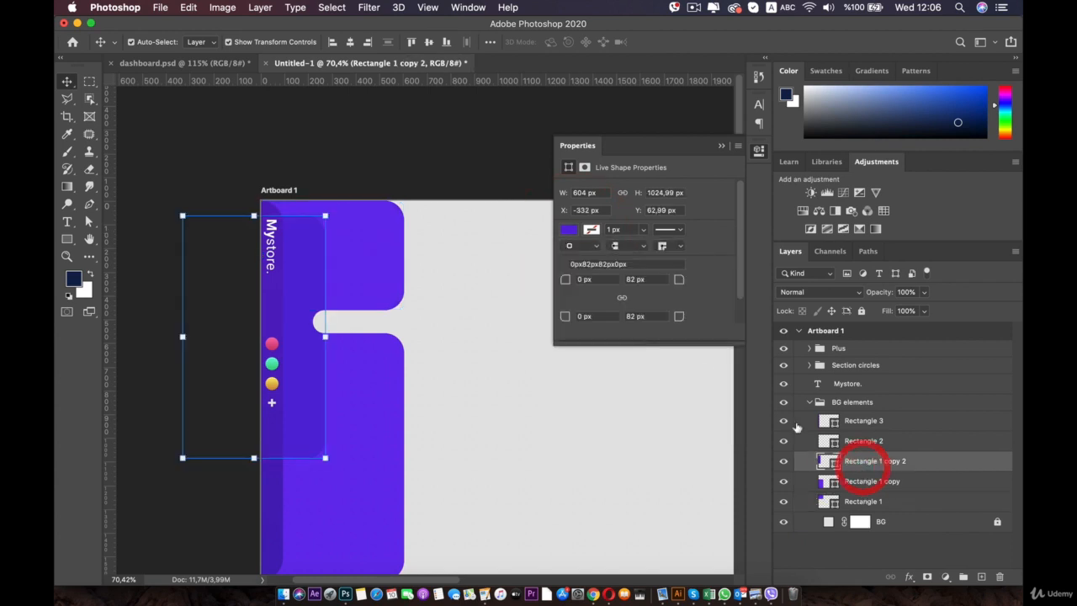
{"action": "left_click", "coordinate": [568, 229]}
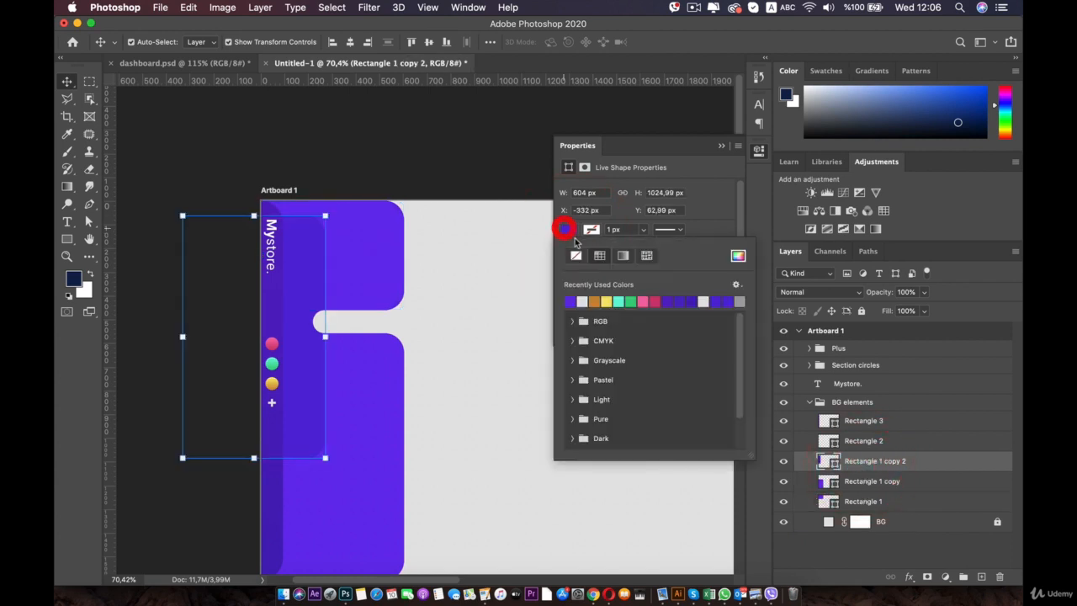
{"action": "left_click", "coordinate": [571, 301]}
{"action": "left_click", "coordinate": [462, 243]}
Step: Lock the whole BG elements group again
{"action": "scroll", "coordinate": [459, 370], "scroll_direction": "down", "scroll_amount": 5}
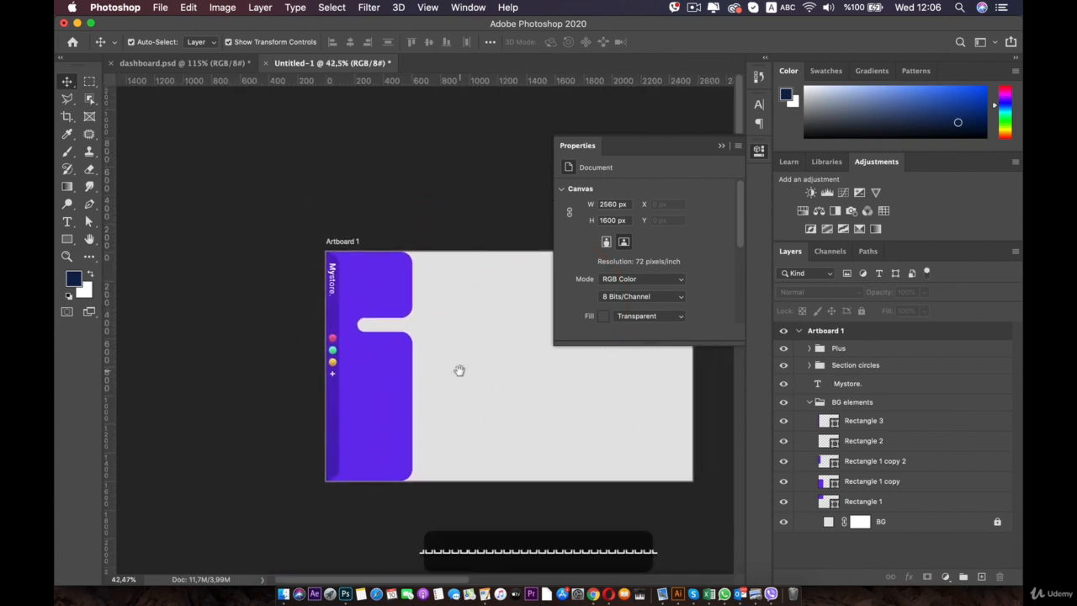
{"action": "left_click_drag", "start_coordinate": [459, 370], "coordinate": [470, 366]}
{"action": "left_click", "coordinate": [676, 401]}
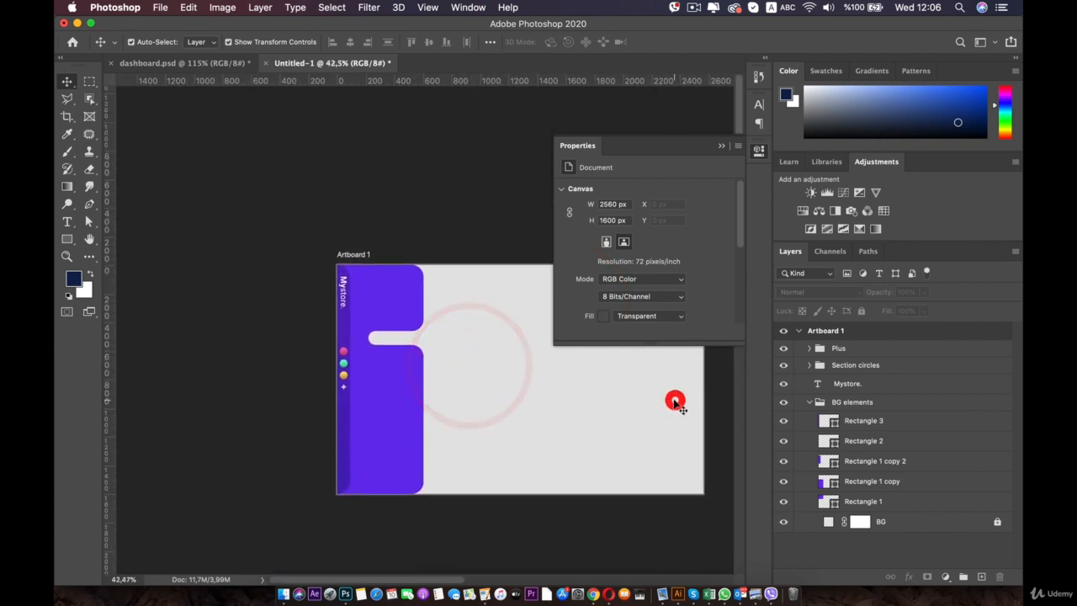
{"action": "left_click", "coordinate": [754, 153]}
{"action": "left_click", "coordinate": [853, 402]}
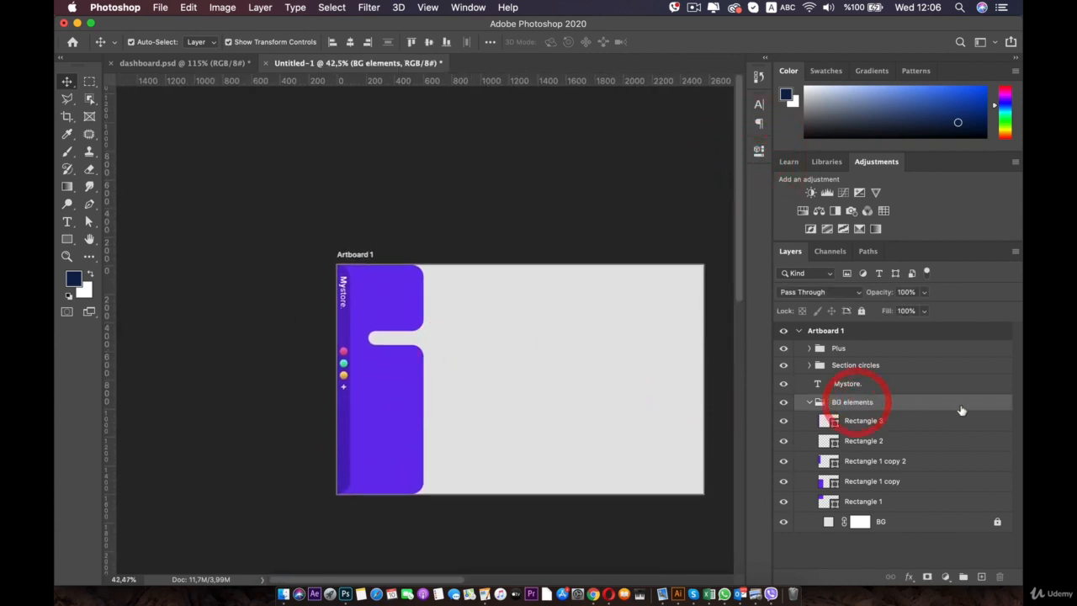
{"action": "left_click", "coordinate": [860, 311]}
Step: Draw a rectangle about 269 by 54 px in the upper purple block and round all its corners to 27 px
{"action": "scroll", "coordinate": [361, 308], "scroll_direction": "up", "scroll_amount": 5}
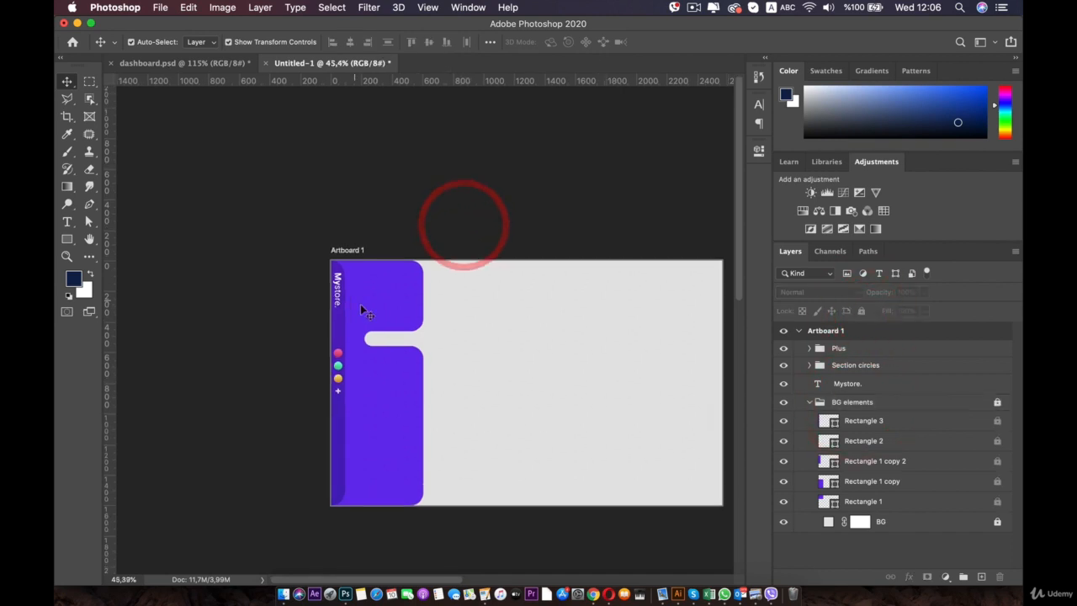
{"action": "left_click_drag", "start_coordinate": [351, 288], "coordinate": [351, 330]}
{"action": "scroll", "coordinate": [351, 327], "scroll_direction": "up", "scroll_amount": 3}
{"action": "scroll", "coordinate": [352, 330], "scroll_direction": "up", "scroll_amount": 3}
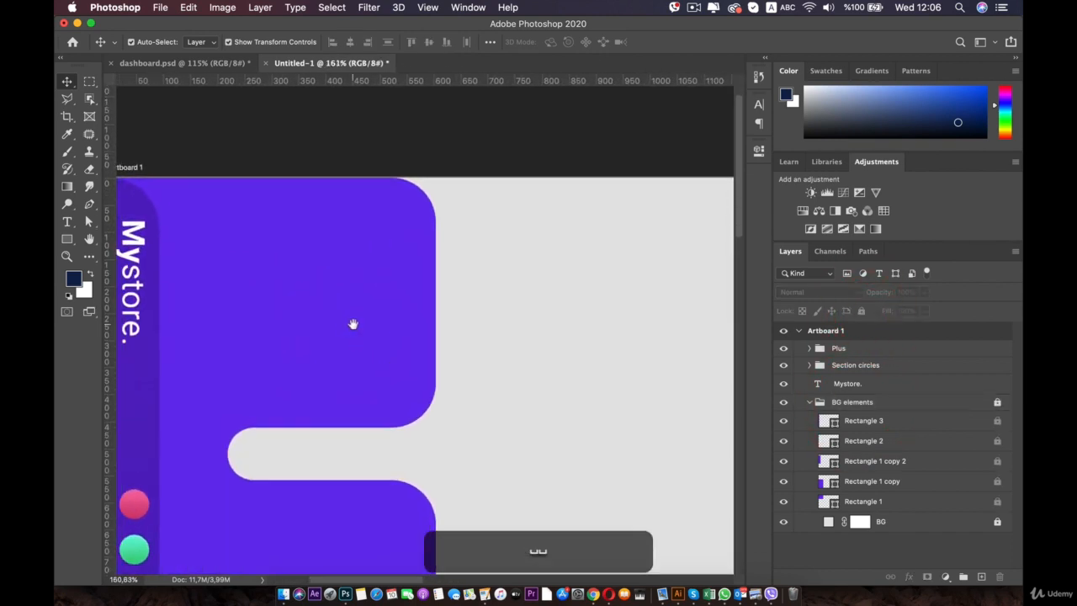
{"action": "left_click", "coordinate": [353, 325]}
{"action": "left_click_drag", "start_coordinate": [67, 239], "coordinate": [133, 244]}
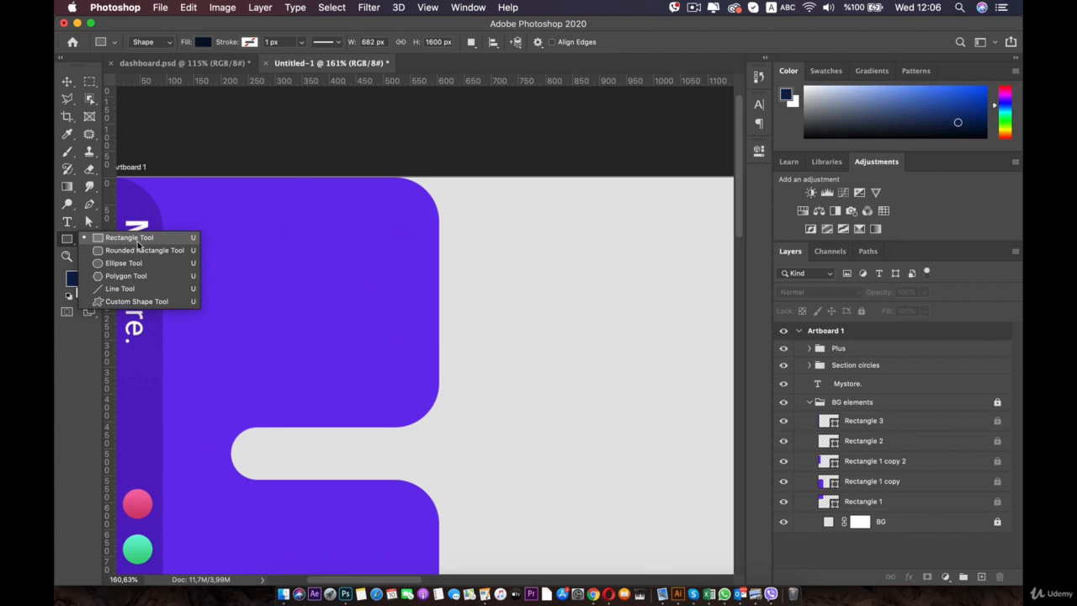
{"action": "left_click", "coordinate": [139, 241]}
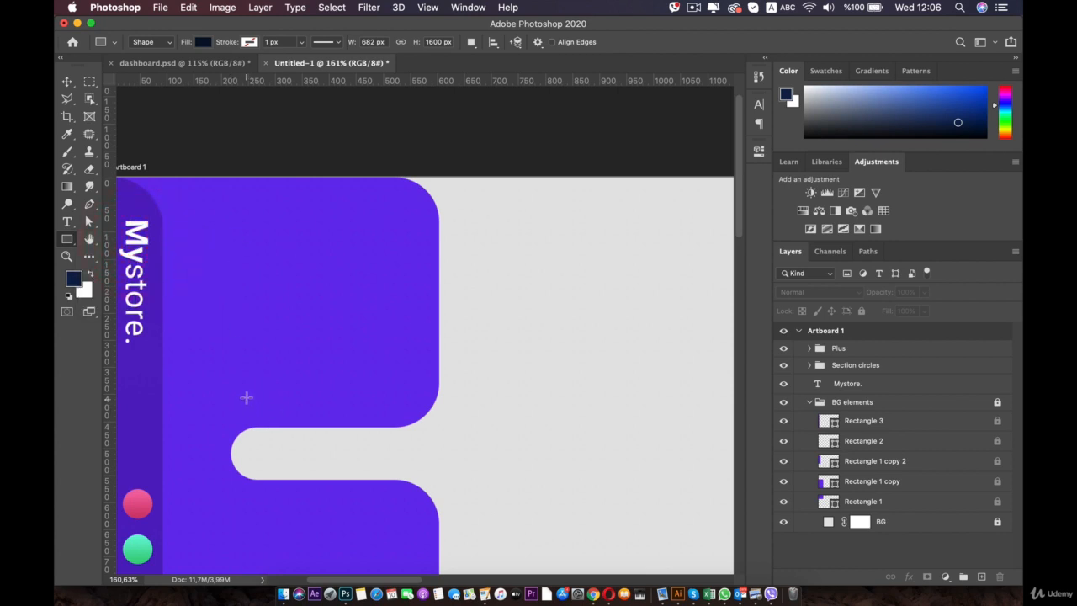
{"action": "left_click_drag", "start_coordinate": [246, 397], "coordinate": [318, 251]}
{"action": "key", "text": "v"}
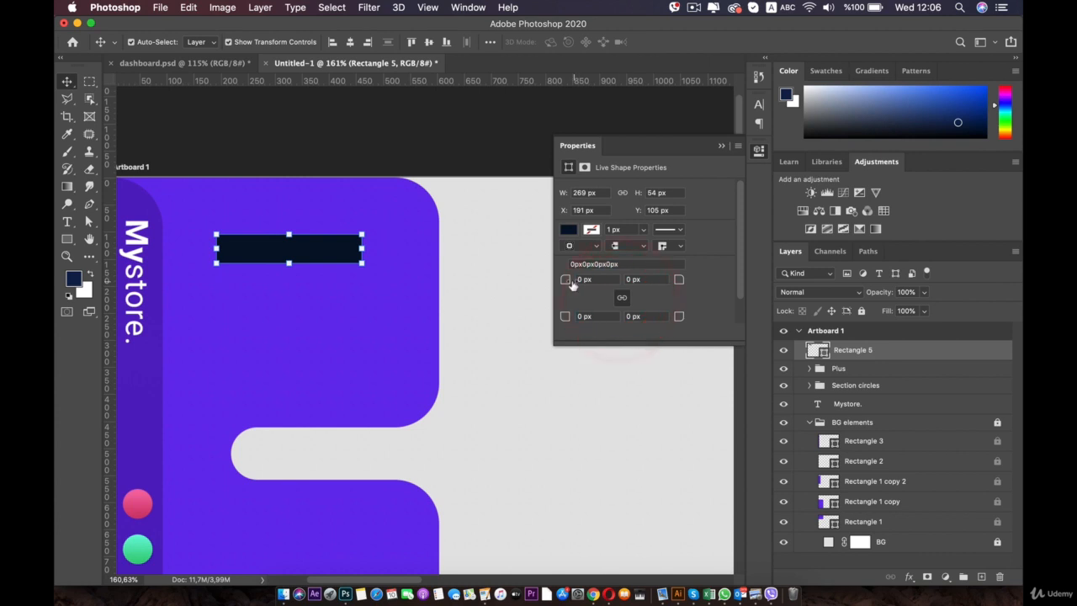
{"action": "left_click", "coordinate": [786, 285]}
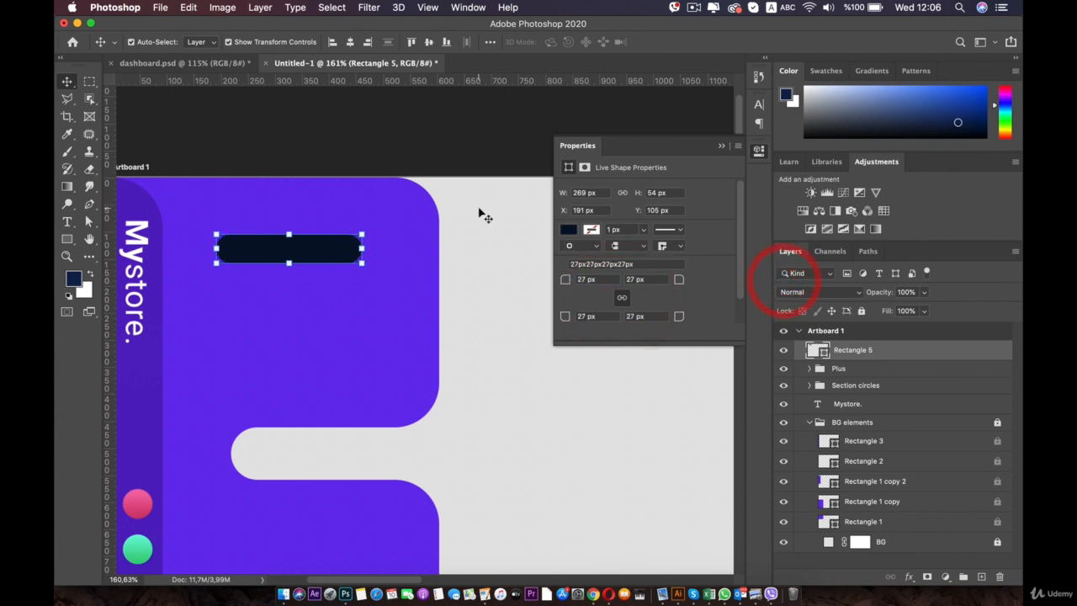
Step: Fill the rounded rectangle in the upper purple block with the darker purple #5927bf
{"action": "left_click", "coordinate": [569, 229]}
{"action": "left_click", "coordinate": [570, 301]}
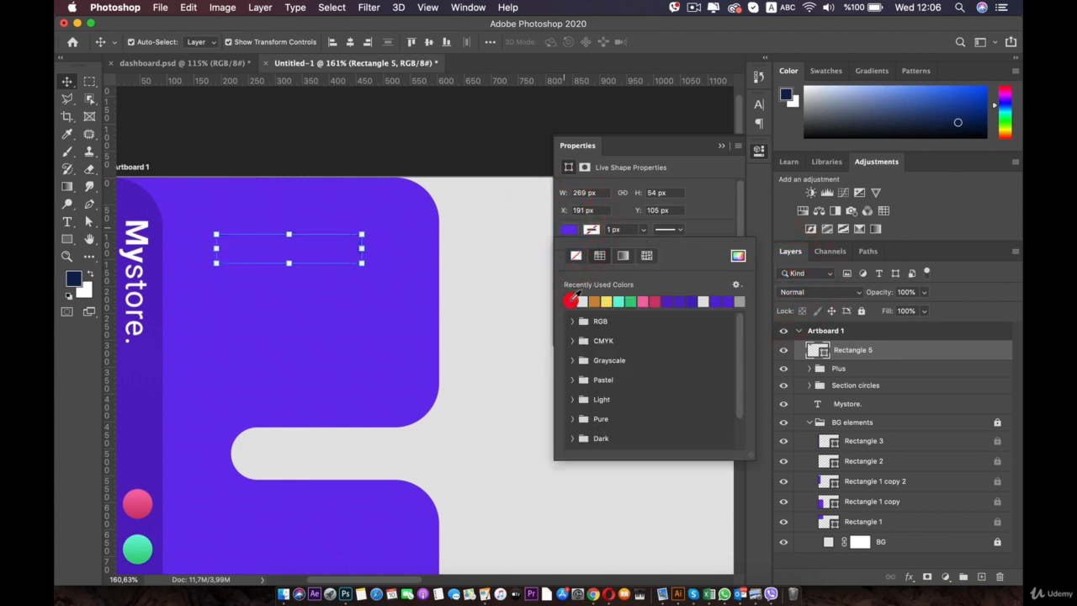
{"action": "left_click", "coordinate": [738, 256]}
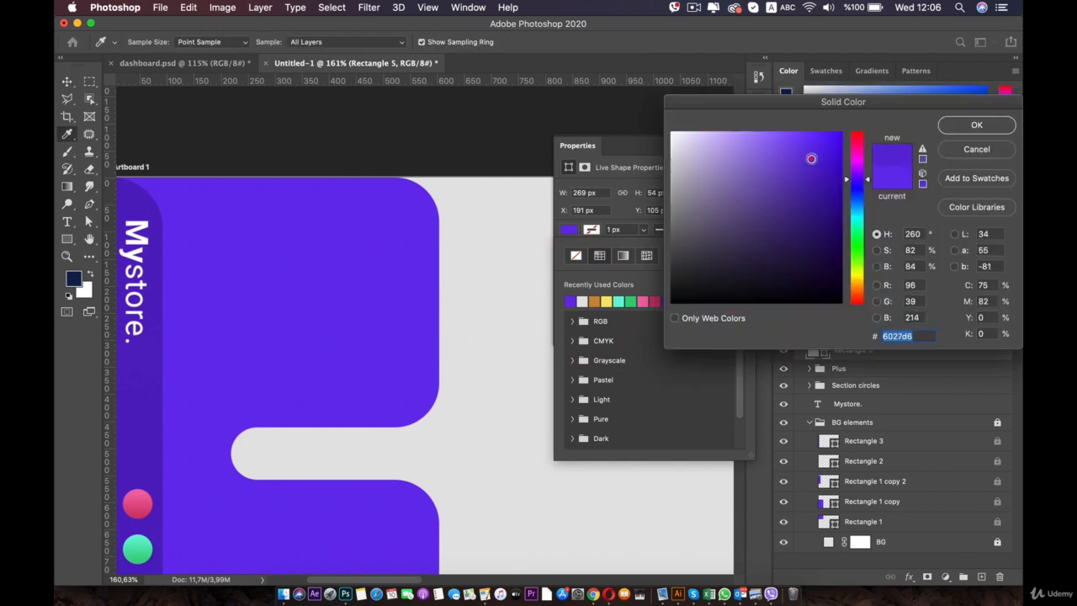
{"action": "left_click_drag", "start_coordinate": [811, 158], "coordinate": [811, 169]}
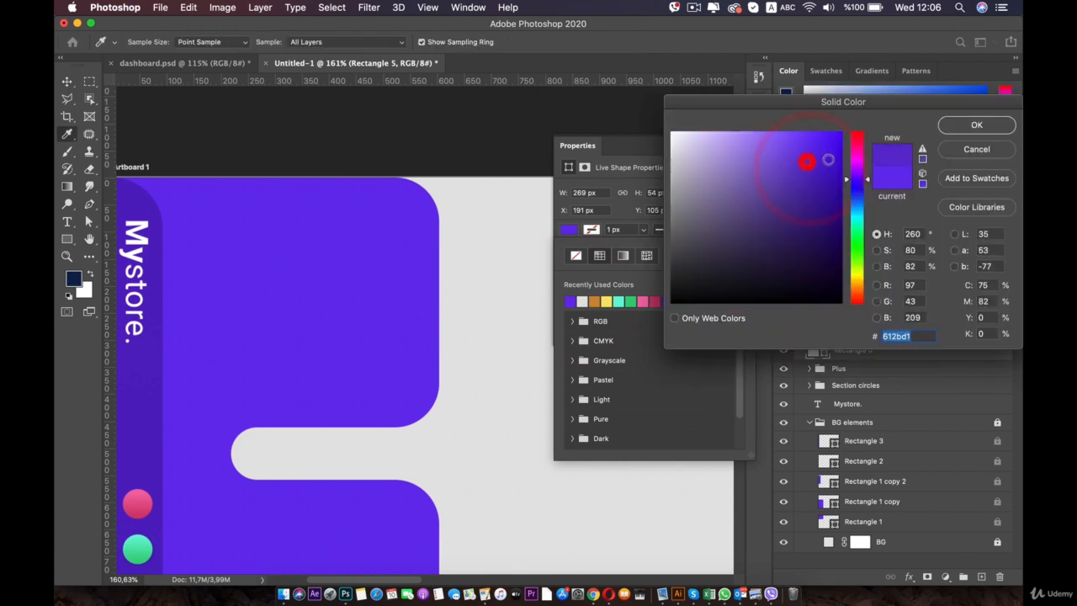
{"action": "left_click", "coordinate": [977, 125]}
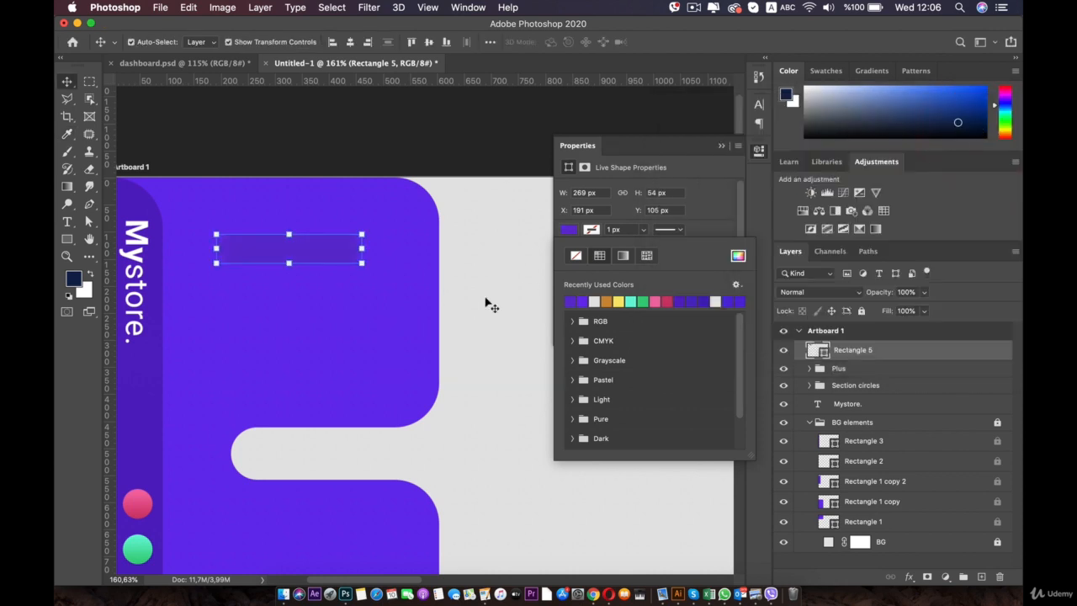
{"action": "left_click", "coordinate": [361, 311]}
{"action": "left_click", "coordinate": [277, 248]}
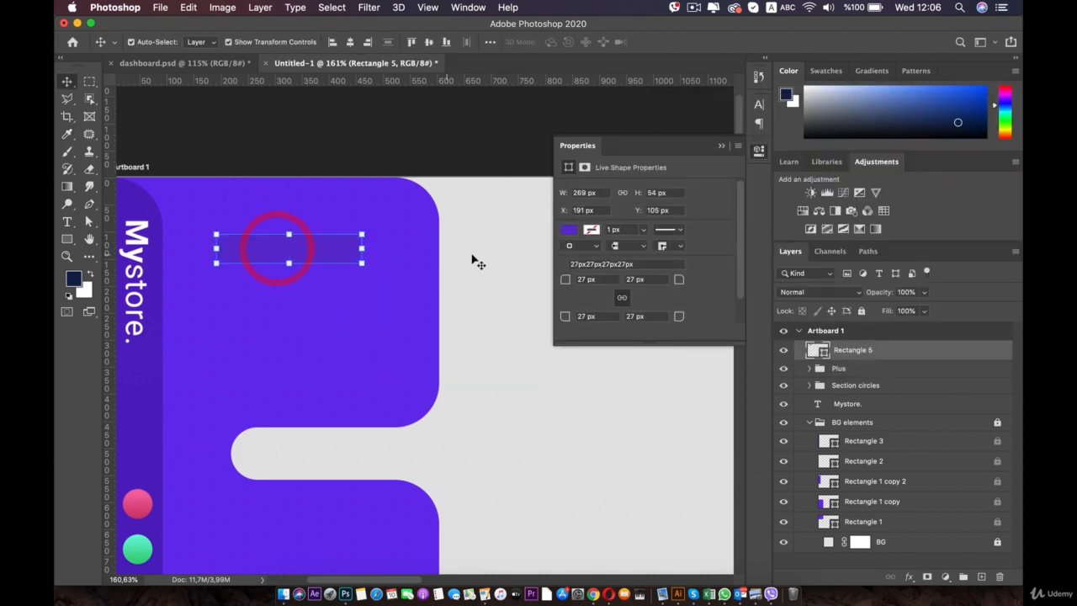
{"action": "double_click", "coordinate": [827, 352]}
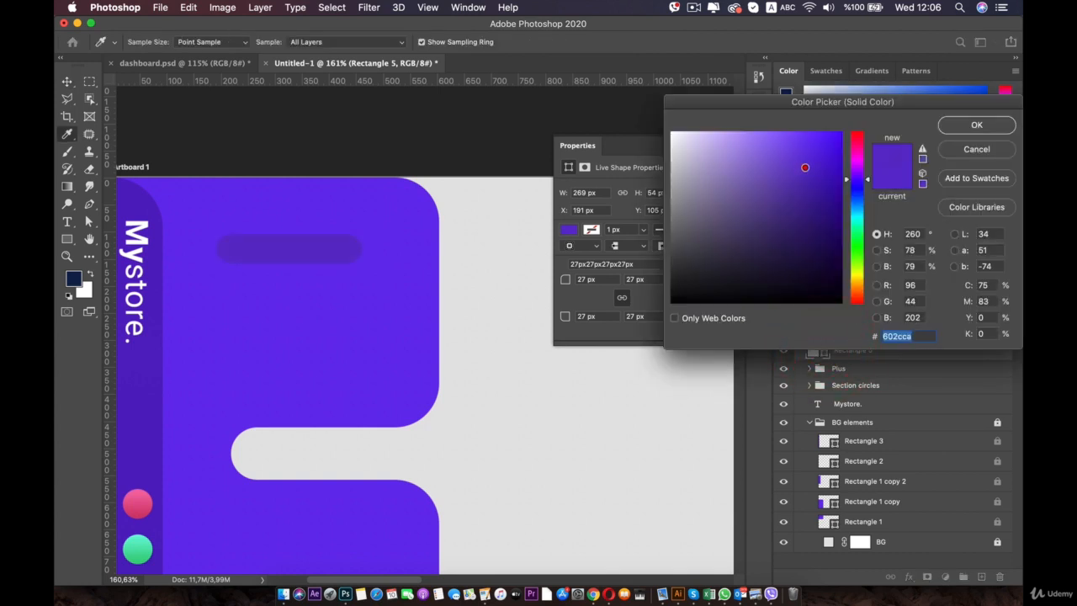
{"action": "left_click", "coordinate": [804, 171]}
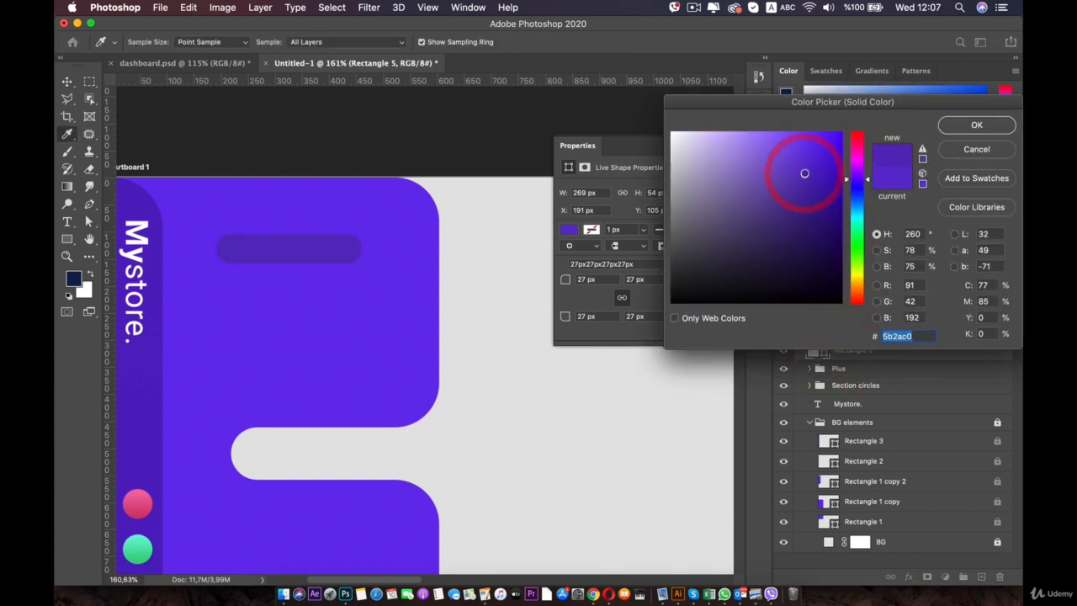
{"action": "left_click", "coordinate": [807, 174]}
{"action": "left_click", "coordinate": [988, 128]}
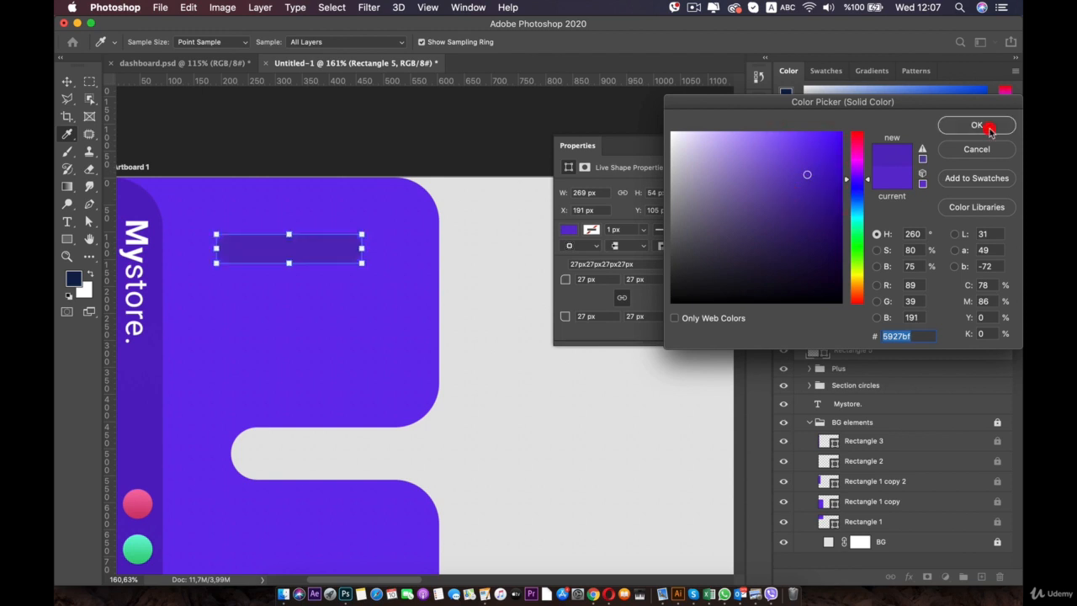
{"action": "left_click", "coordinate": [480, 202]}
Step: Draw a thin vertical bar about 6 by 32 px just below the rounded rectangle's right end
{"action": "scroll", "coordinate": [339, 244], "scroll_direction": "up", "scroll_amount": 3}
{"action": "key", "text": "space"}
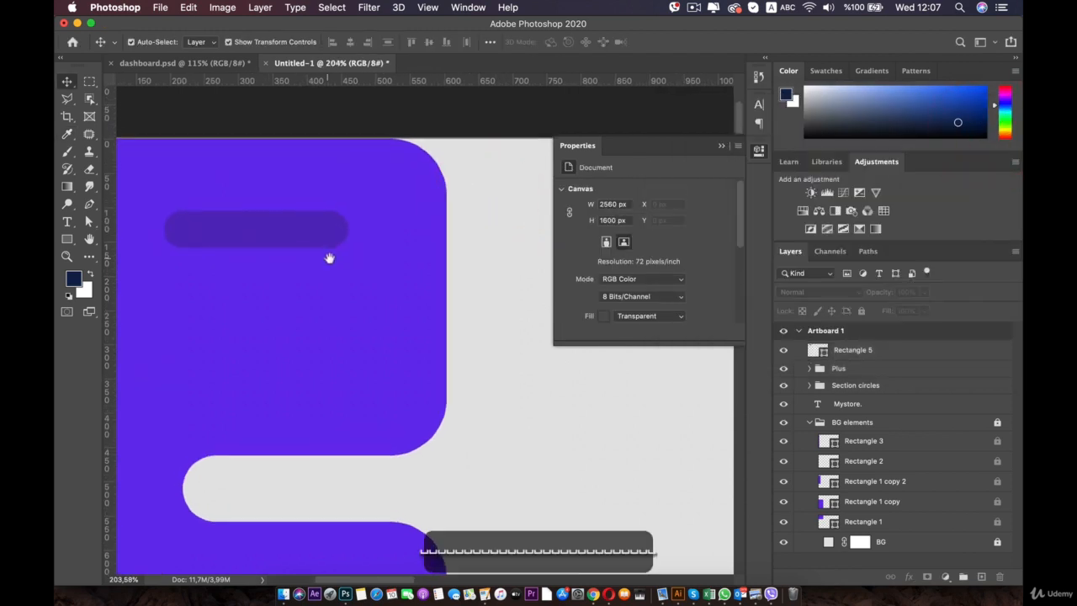
{"action": "left_click_drag", "start_coordinate": [329, 258], "coordinate": [382, 343]}
{"action": "scroll", "coordinate": [406, 316], "scroll_direction": "up", "scroll_amount": 5}
{"action": "key", "text": "space"}
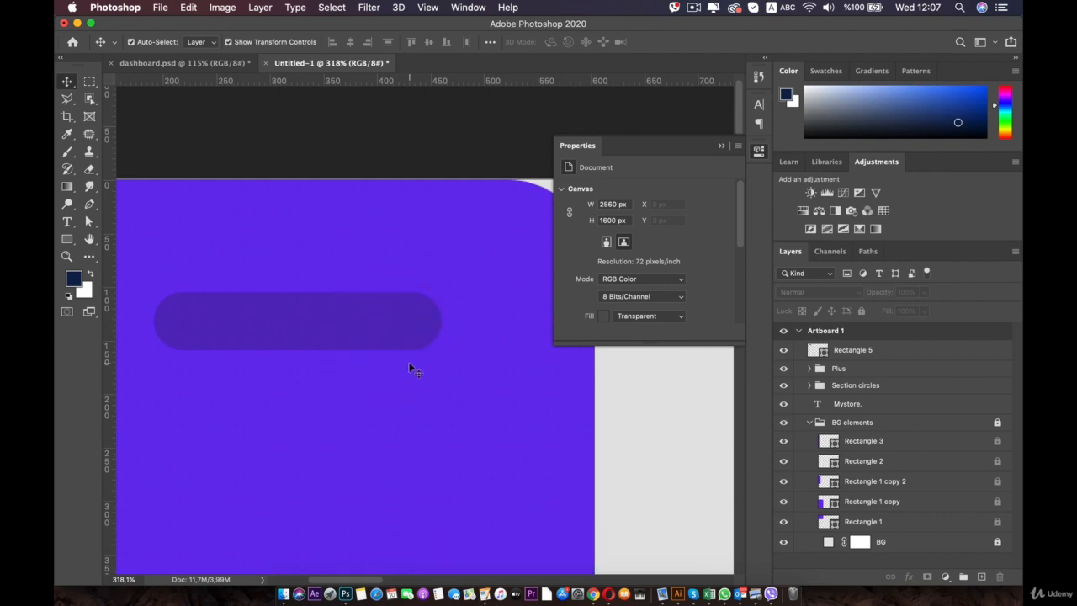
{"action": "left_click", "coordinate": [70, 241]}
{"action": "left_click", "coordinate": [101, 244]}
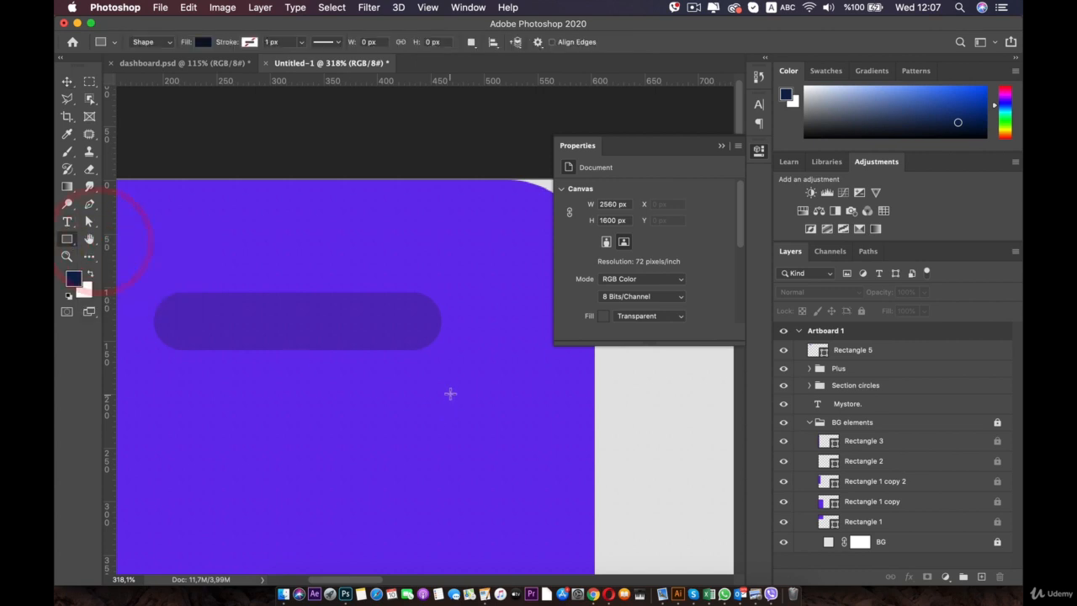
{"action": "left_click_drag", "start_coordinate": [452, 378], "coordinate": [458, 412]}
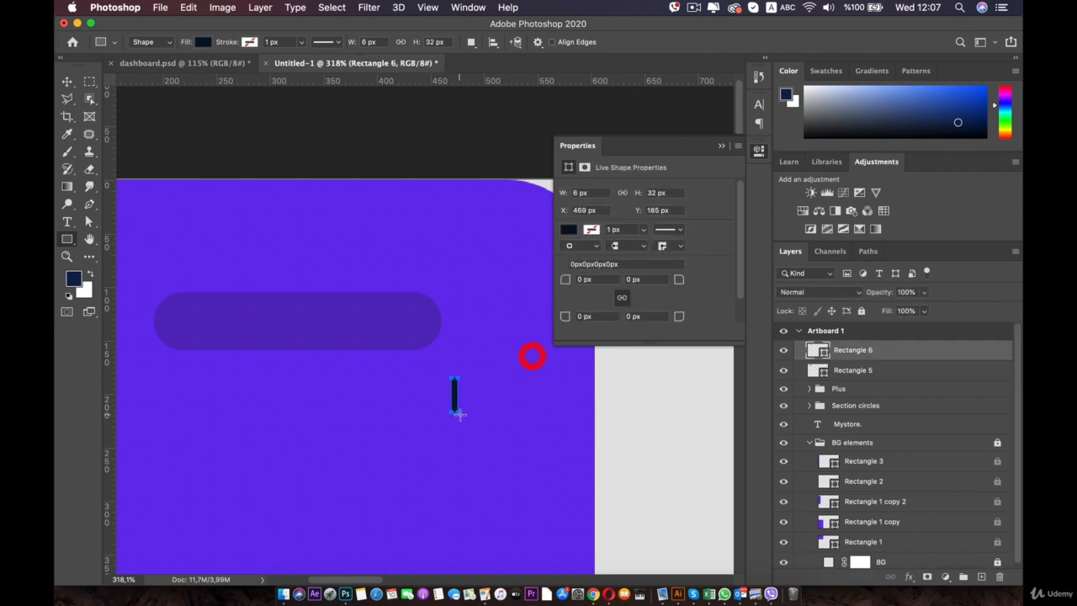
Step: Fill the thin bar with the recently used light grey and round all its corners to 3 px
{"action": "left_click", "coordinate": [568, 229]}
{"action": "left_click", "coordinate": [606, 302]}
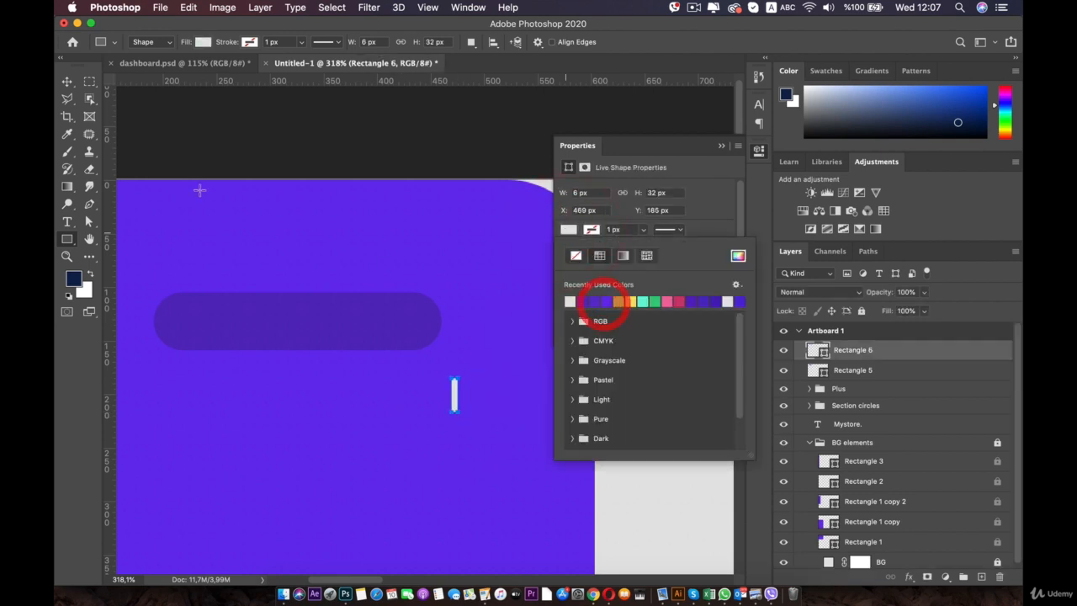
{"action": "left_click", "coordinate": [66, 82]}
{"action": "scroll", "coordinate": [430, 389], "scroll_direction": "up", "scroll_amount": 5}
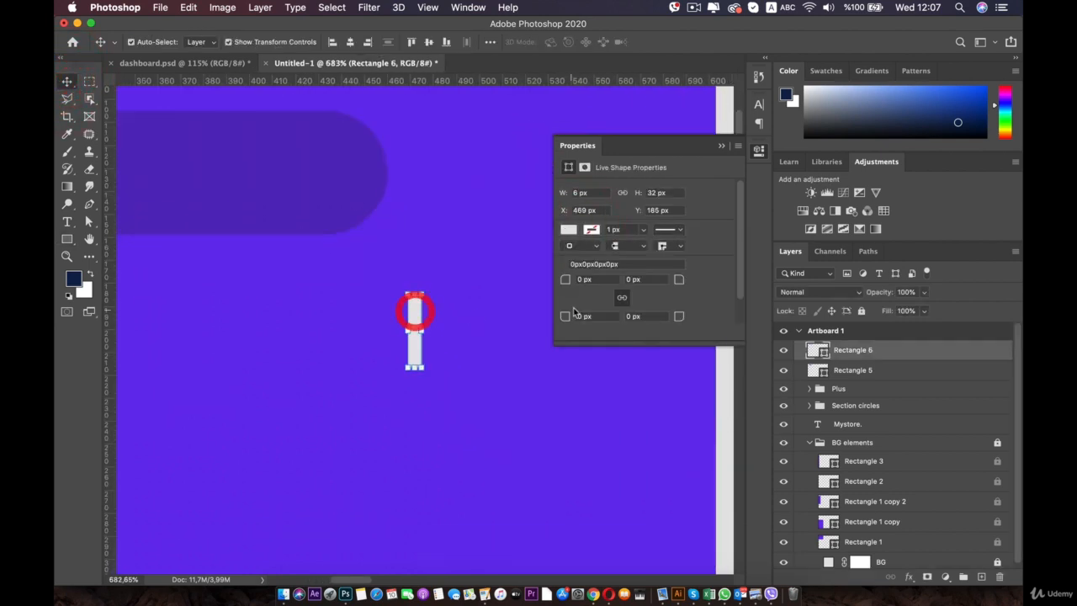
{"action": "type", "text": "3"}
{"action": "left_click", "coordinate": [785, 292]}
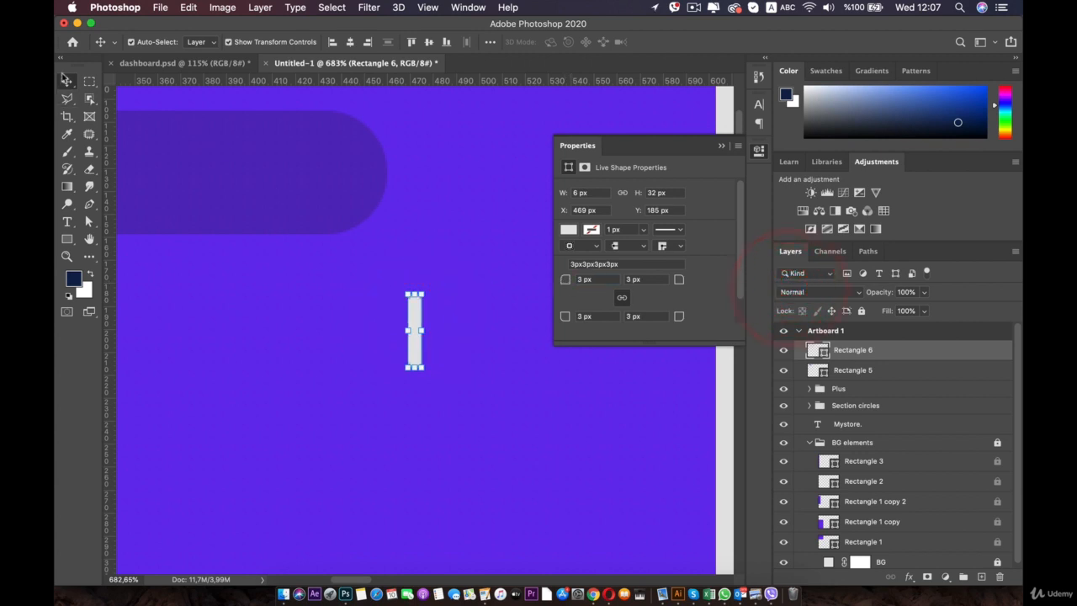
Step: Duplicate the light grey bar, rotate the copy 45° clockwise and position it so both bars meet at their lower ends
{"action": "left_click", "coordinate": [414, 319], "text": "alt"}
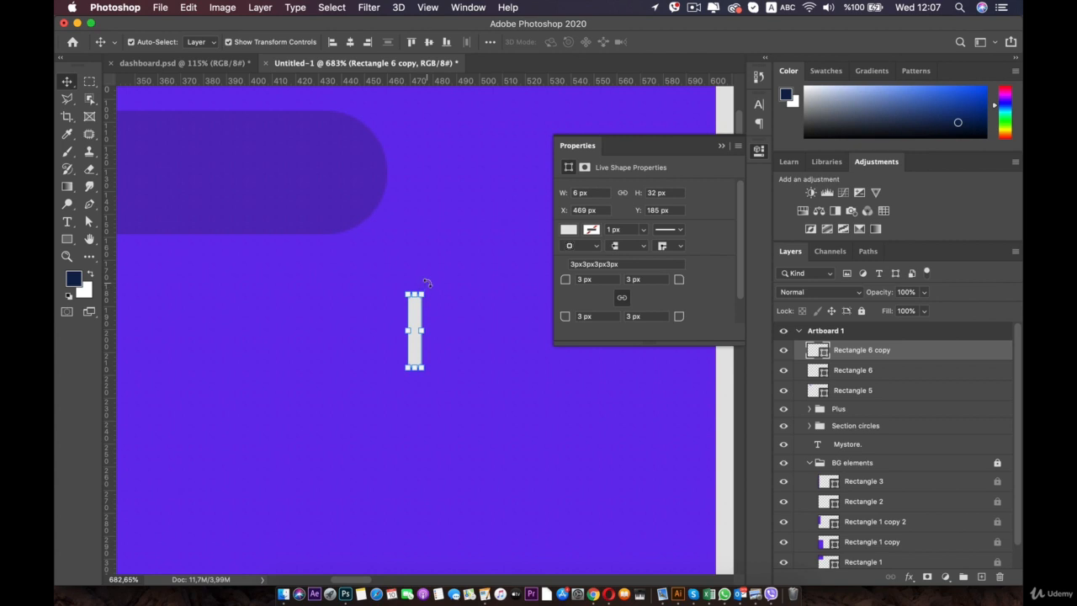
{"action": "mouse_move", "coordinate": [427, 282]}
{"action": "left_mouse_down"}
{"action": "mouse_move", "coordinate": [462, 332]}
{"action": "mouse_move", "coordinate": [451, 327]}
{"action": "left_mouse_up"}
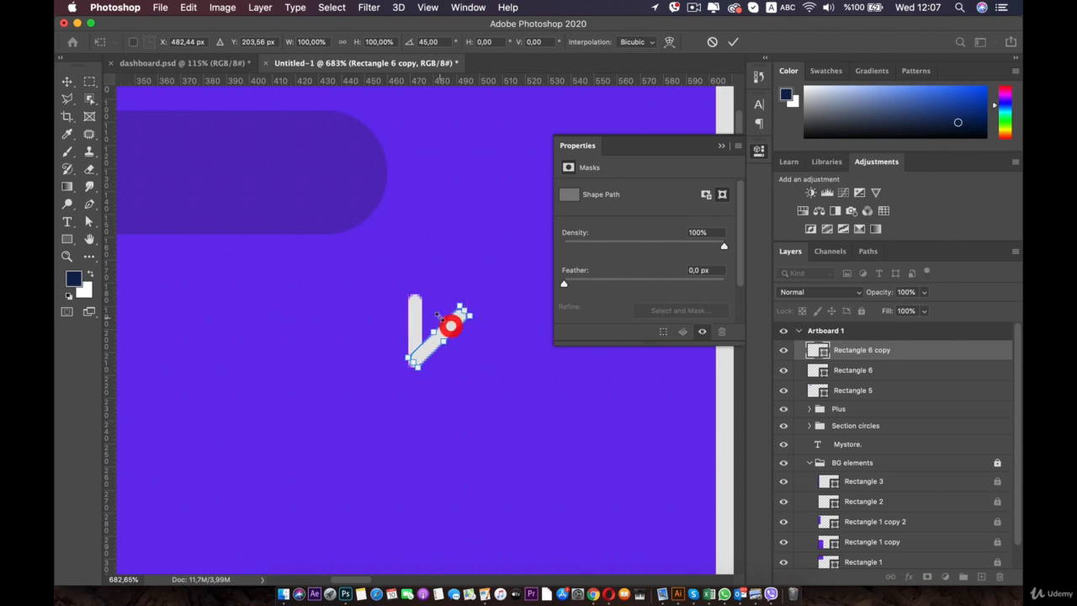
{"action": "key", "text": "Return"}
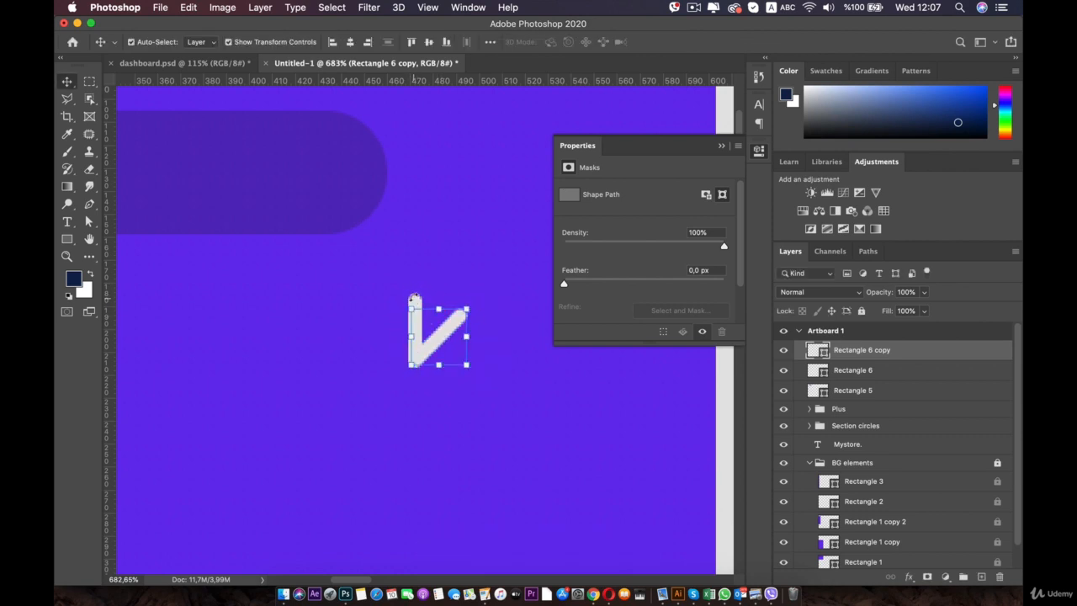
Step: Rotate the original upright bar about 42.4° counterclockwise and align its lower end with the copy to form a V
{"action": "left_click", "coordinate": [402, 274]}
{"action": "left_click", "coordinate": [412, 301]}
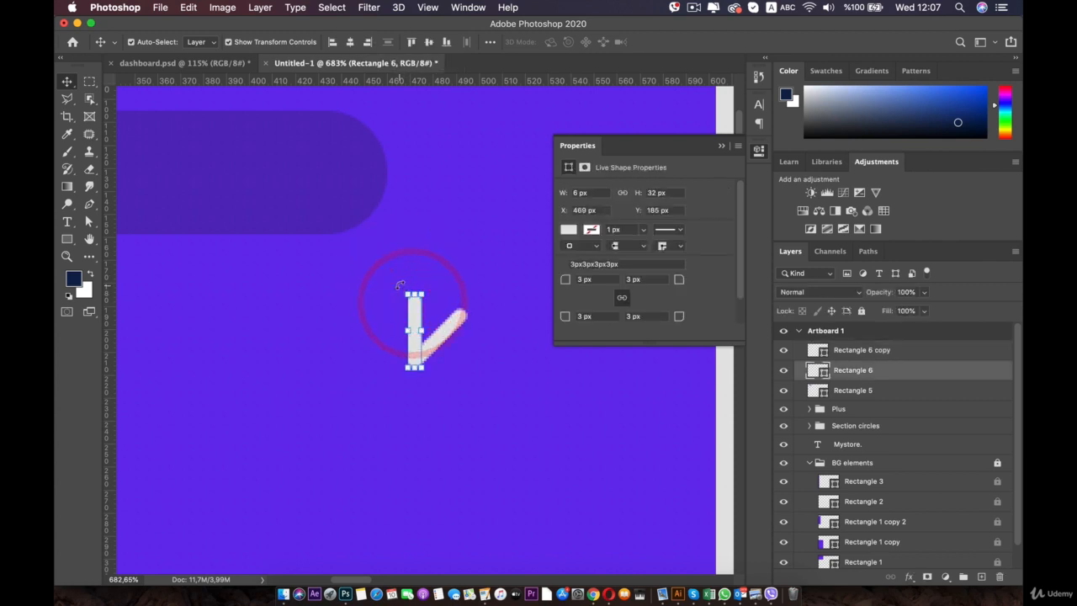
{"action": "left_click_drag", "start_coordinate": [399, 286], "coordinate": [335, 312]}
{"action": "scroll", "coordinate": [387, 340], "scroll_direction": "up", "scroll_amount": 3}
{"action": "key", "text": "space"}
{"action": "left_click_drag", "start_coordinate": [285, 250], "coordinate": [292, 246]}
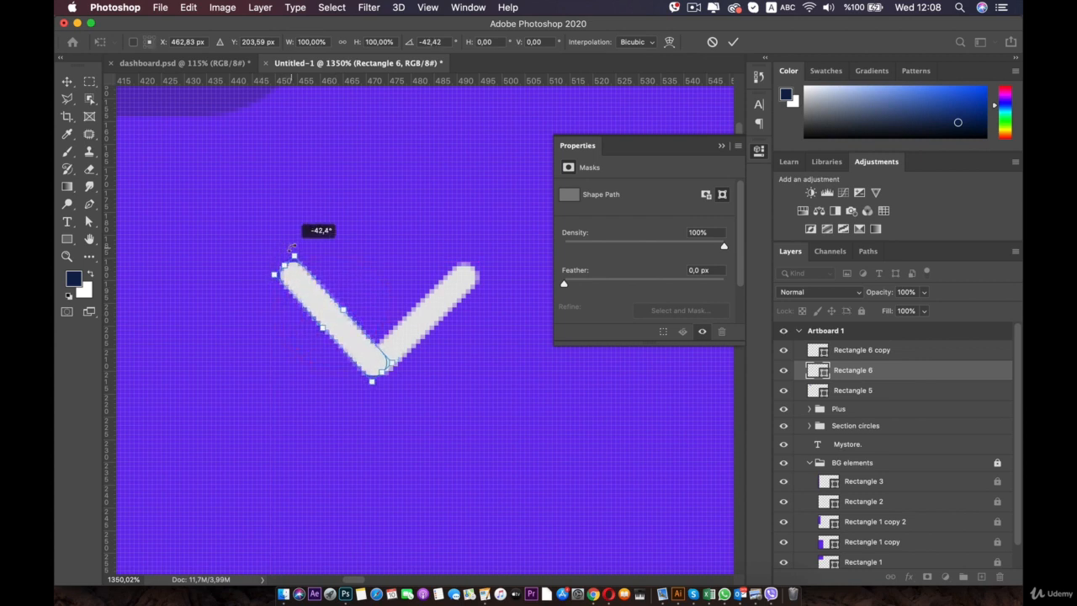
{"action": "left_click_drag", "start_coordinate": [306, 305], "coordinate": [311, 299]}
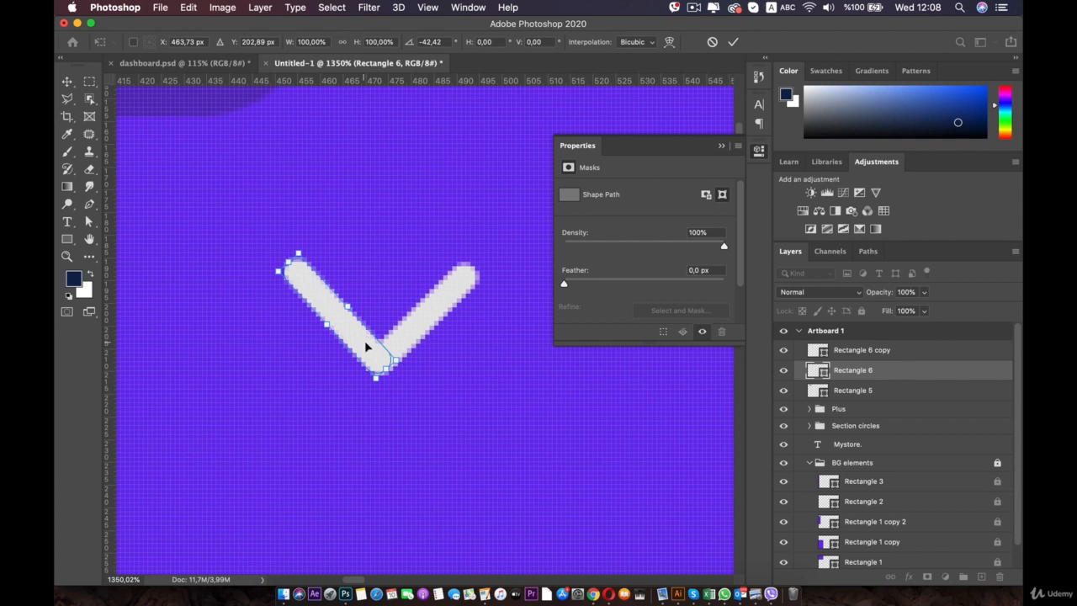
{"action": "left_click_drag", "start_coordinate": [368, 345], "coordinate": [365, 345]}
{"action": "key", "text": "Return"}
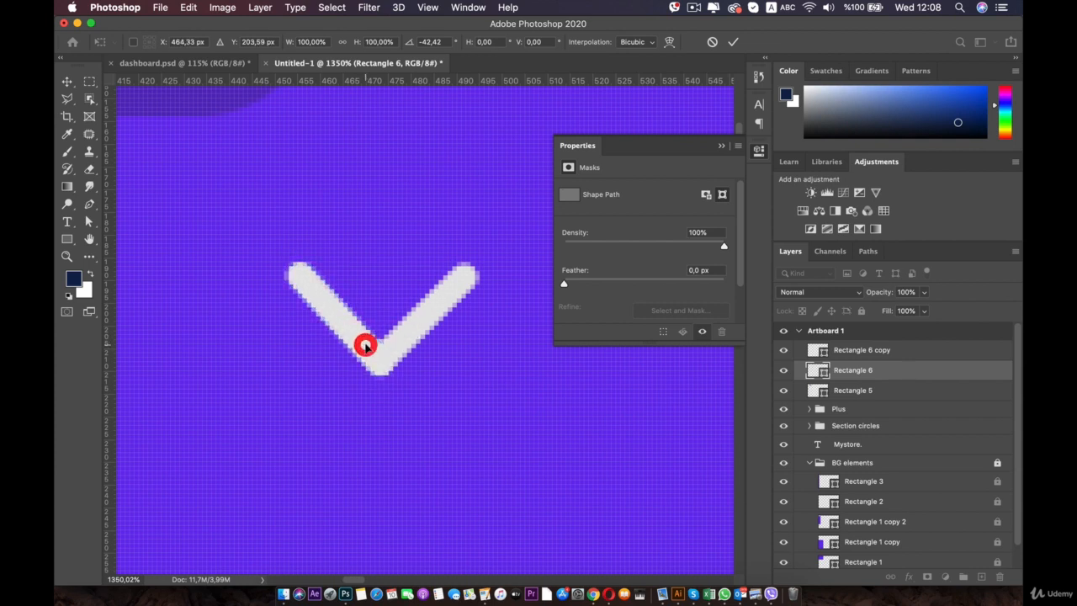
Step: Rotate the V's right arm slightly counterclockwise and shift it a little left to even out the chevron
{"action": "left_click", "coordinate": [446, 299]}
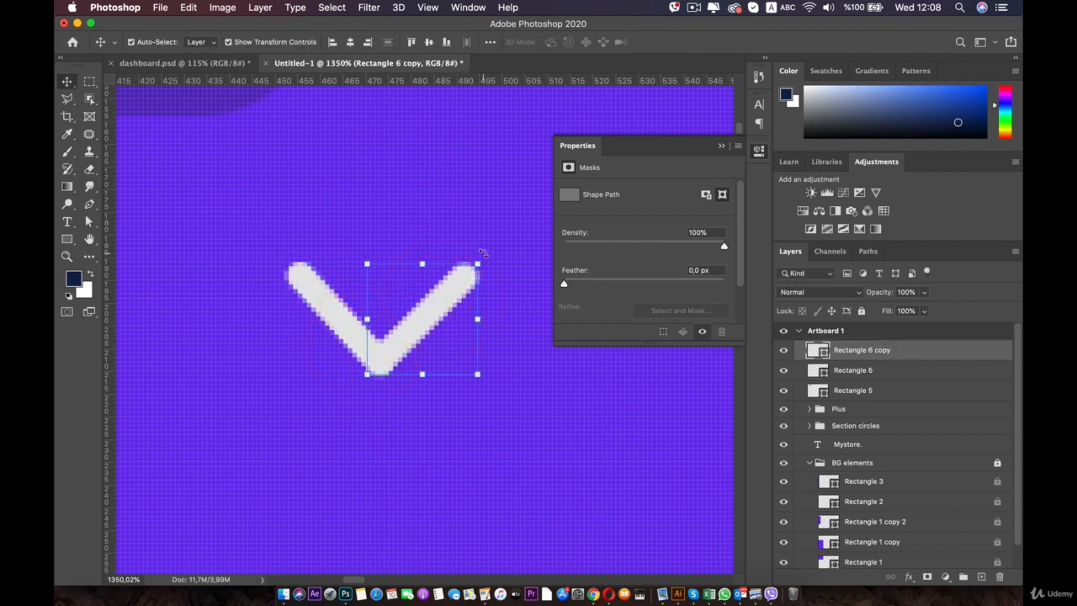
{"action": "left_click_drag", "start_coordinate": [483, 252], "coordinate": [479, 249]}
{"action": "left_click_drag", "start_coordinate": [420, 313], "coordinate": [414, 312]}
{"action": "double_click", "coordinate": [414, 312]}
{"action": "left_click", "coordinate": [426, 406]}
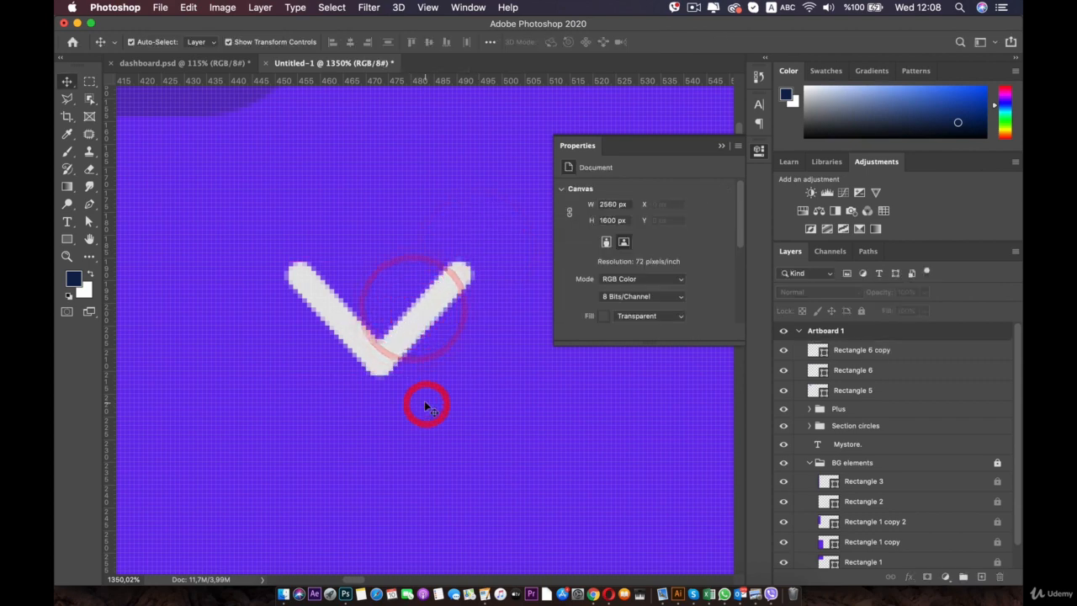
Step: Convert the chevron's two bars into one smart object and rename the layer arrow
{"action": "key", "text": "super+minus"}
{"action": "scroll", "coordinate": [423, 400], "scroll_direction": "down", "scroll_amount": 6}
{"action": "scroll", "coordinate": [424, 400], "scroll_direction": "up", "scroll_amount": 5}
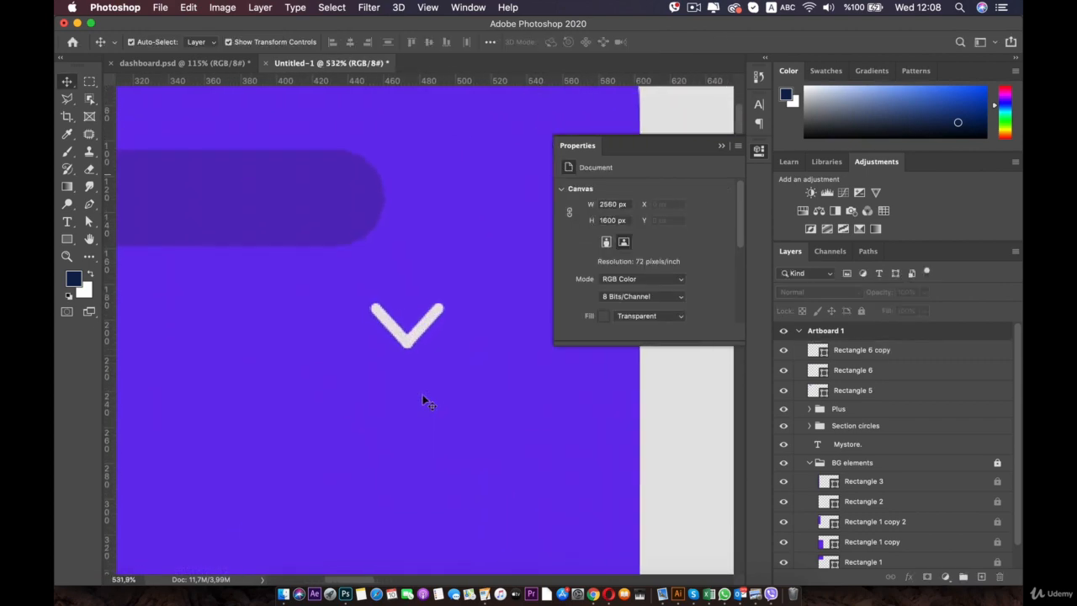
{"action": "left_click", "coordinate": [399, 341]}
{"action": "left_click", "coordinate": [435, 320], "text": "shift"}
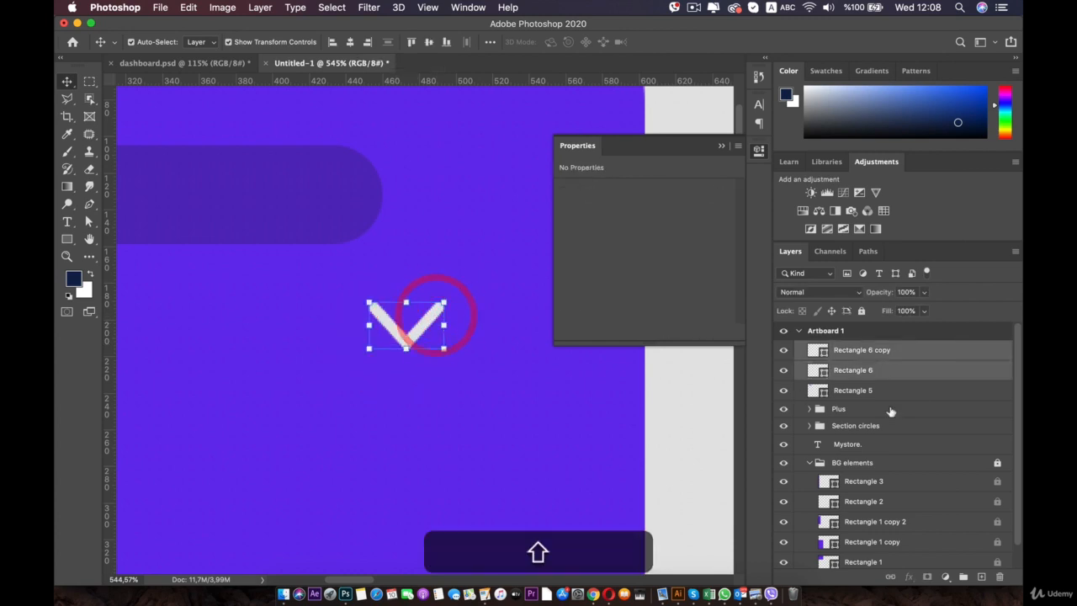
{"action": "right_click", "coordinate": [875, 367]}
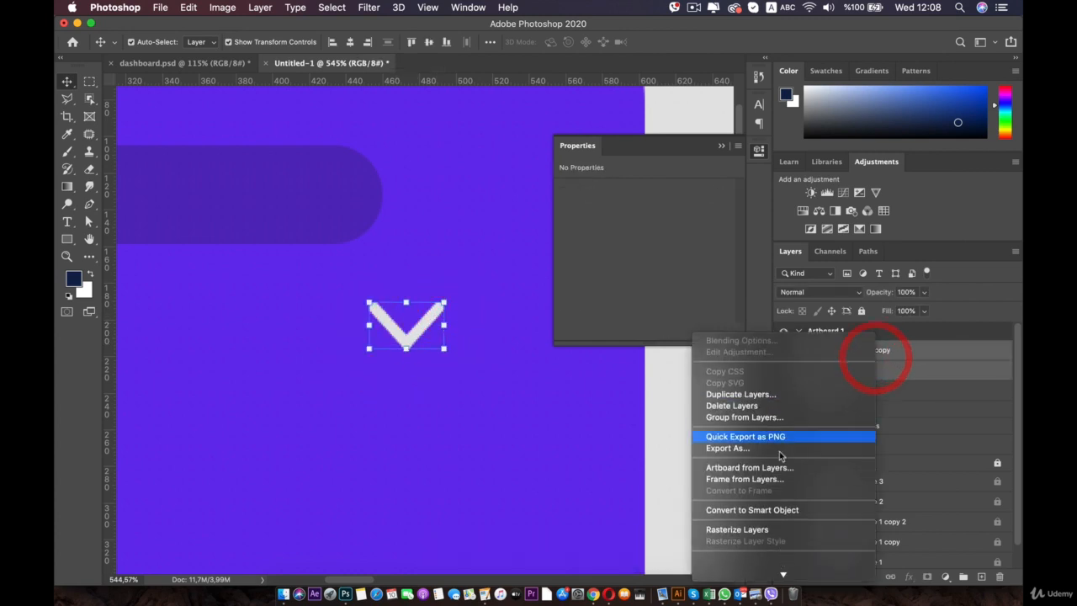
{"action": "left_click", "coordinate": [791, 465]}
{"action": "double_click", "coordinate": [854, 349]}
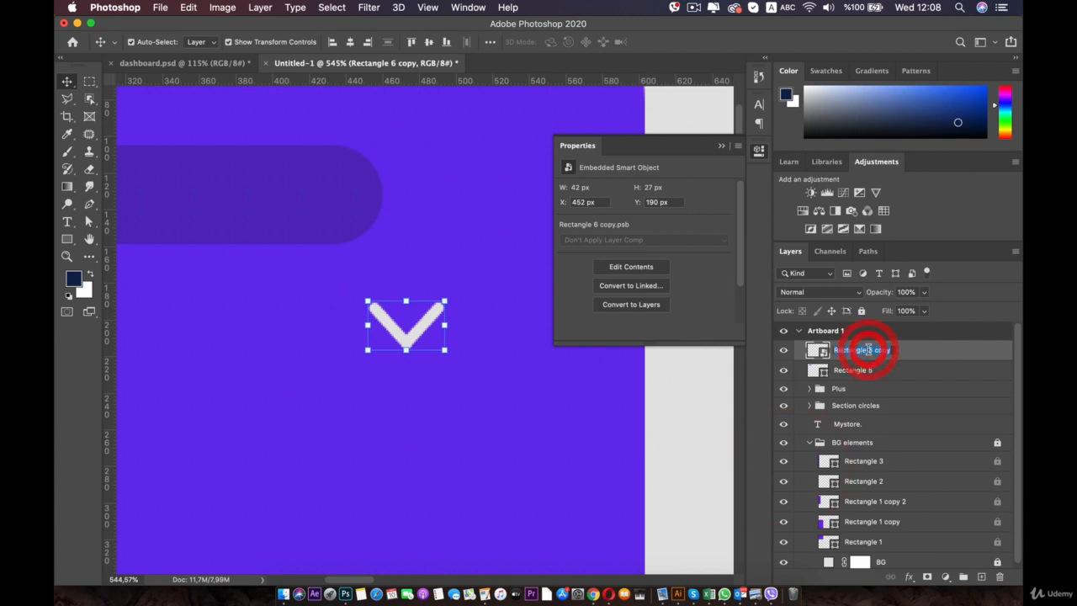
{"action": "type", "text": "arrow"}
{"action": "key", "text": "Return"}
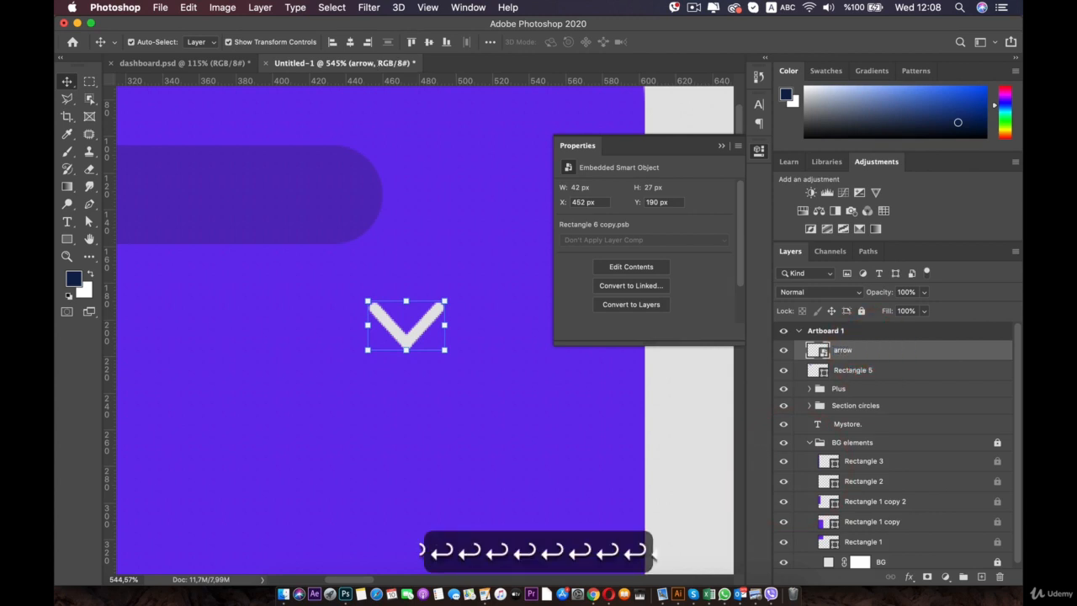
Step: Move the arrow into the right end of the rounded field and scale it to about 33 by 21 px
{"action": "left_click_drag", "start_coordinate": [387, 271], "coordinate": [579, 415]}
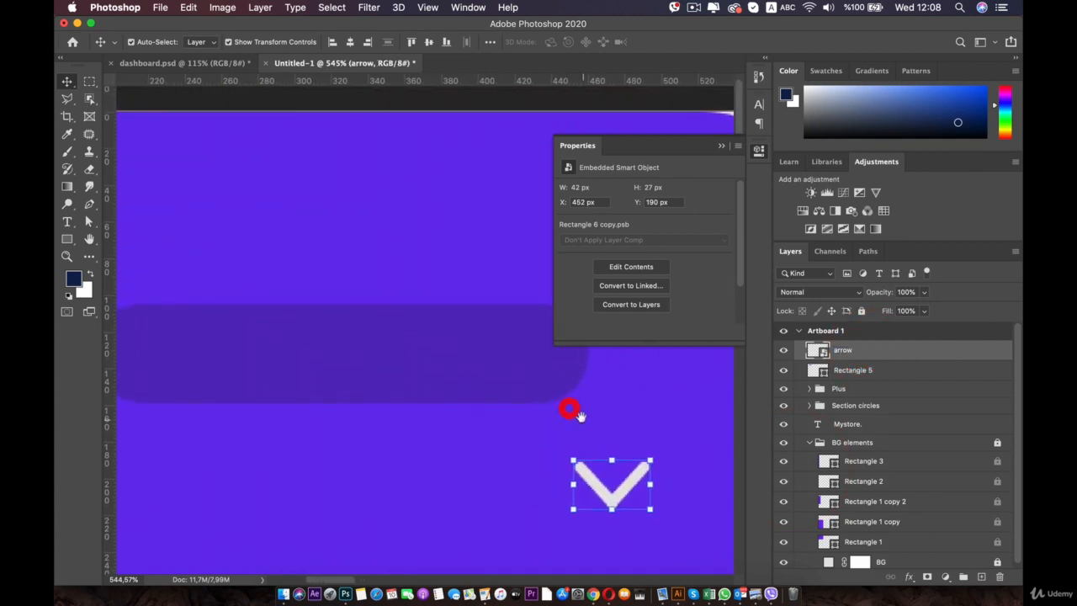
{"action": "left_click_drag", "start_coordinate": [581, 471], "coordinate": [509, 368]}
{"action": "key", "text": "super+t"}
{"action": "double_click", "coordinate": [509, 368]}
{"action": "scroll", "coordinate": [508, 369], "scroll_direction": "down", "scroll_amount": 5}
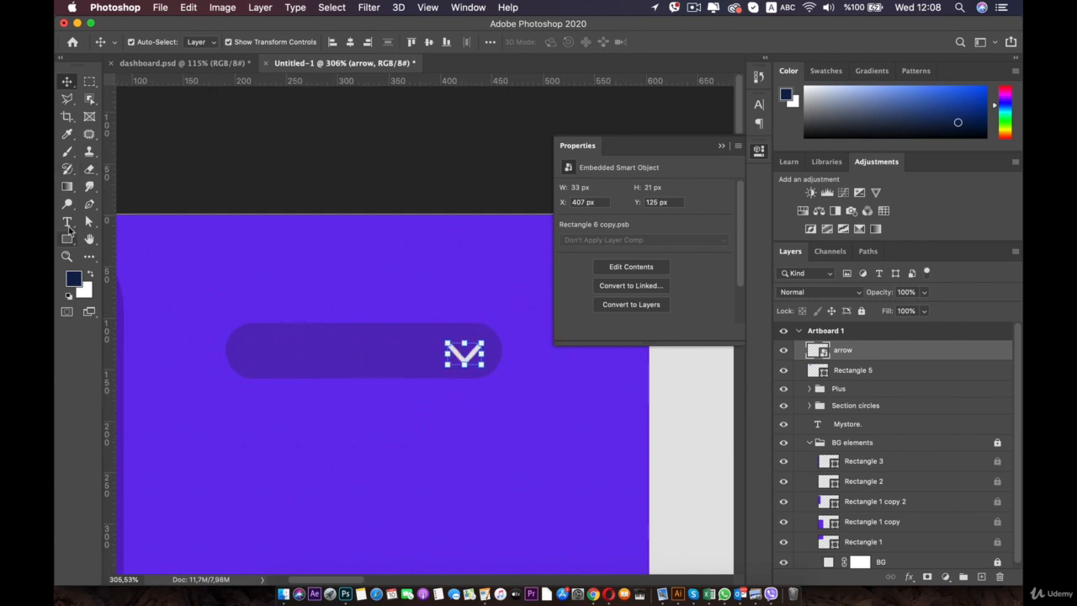
Step: Add a text layer above the rounded field containing the user's full name
{"action": "left_click", "coordinate": [68, 224]}
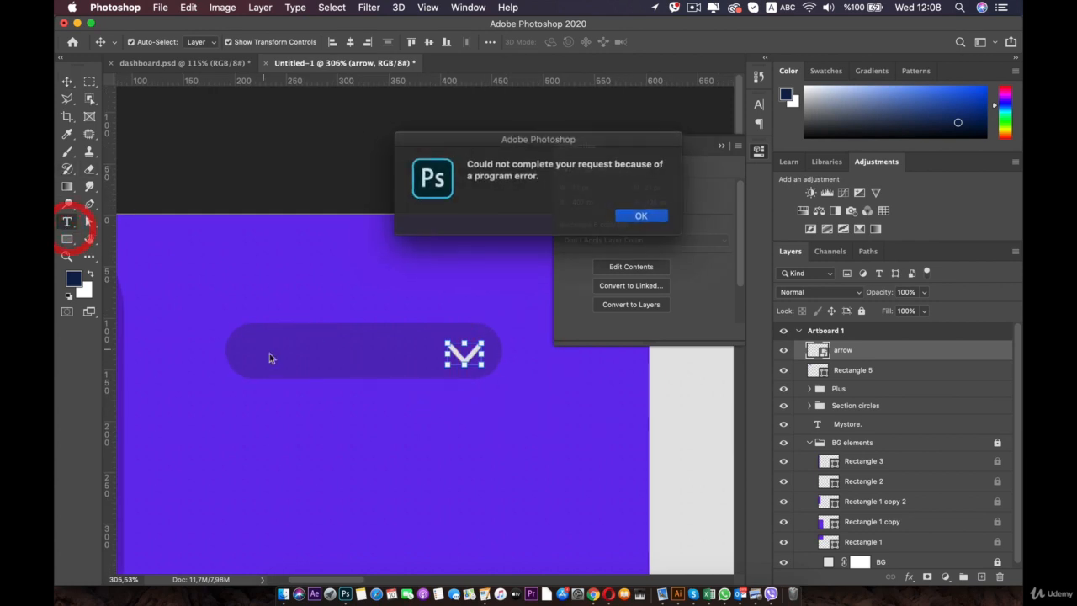
{"action": "left_click", "coordinate": [637, 215]}
{"action": "left_click", "coordinate": [293, 261]}
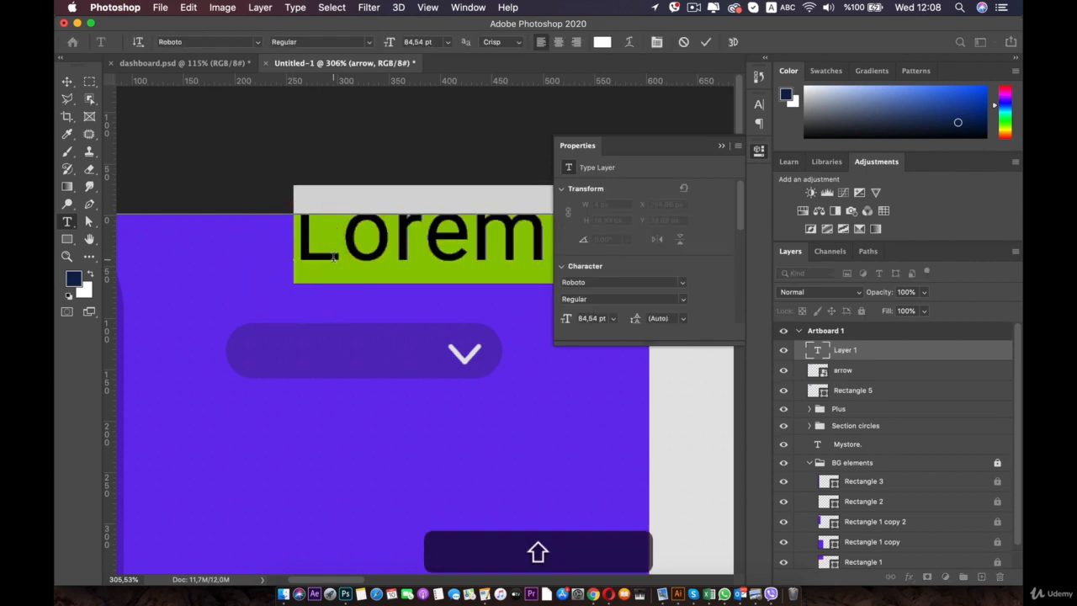
{"action": "type", "text": "Alan"}
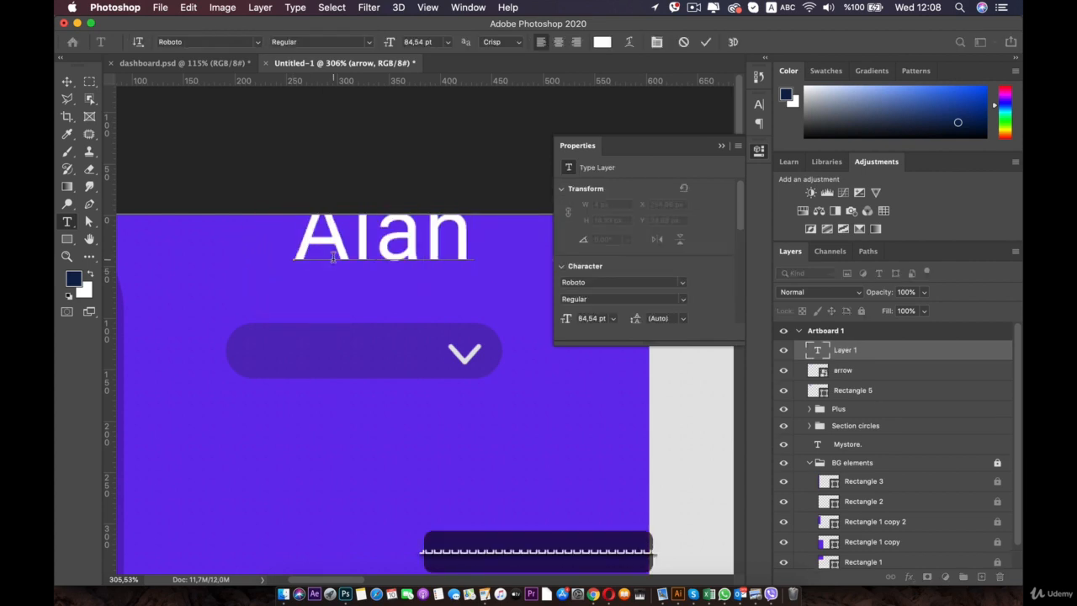
{"action": "type", "text": " A"}
{"action": "key", "text": "super+a"}
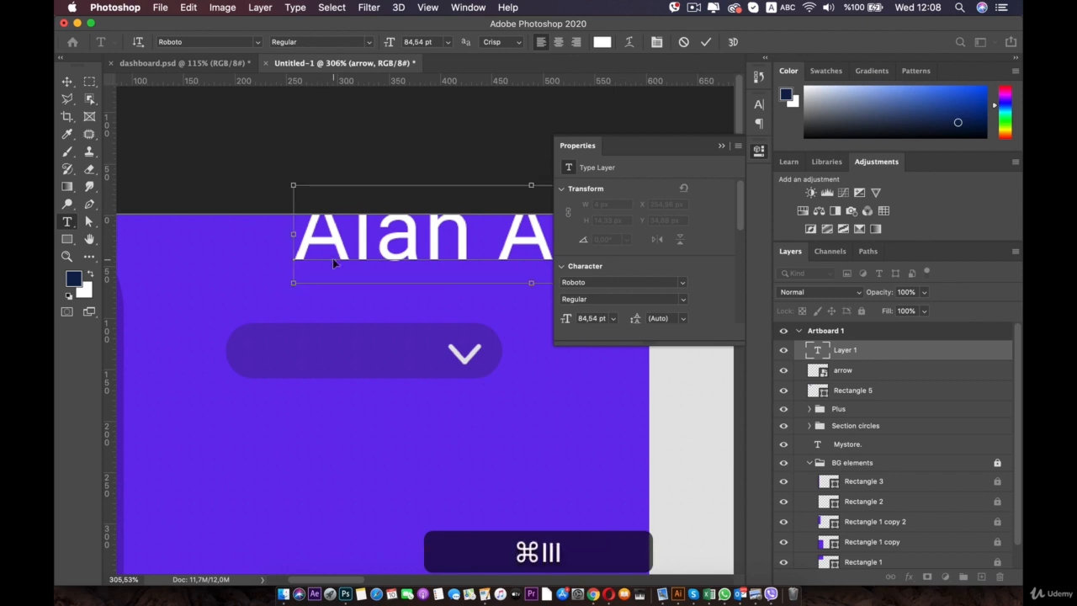
Step: Set the name text's font to Quicksand and reduce its font size
{"action": "left_click", "coordinate": [257, 41]}
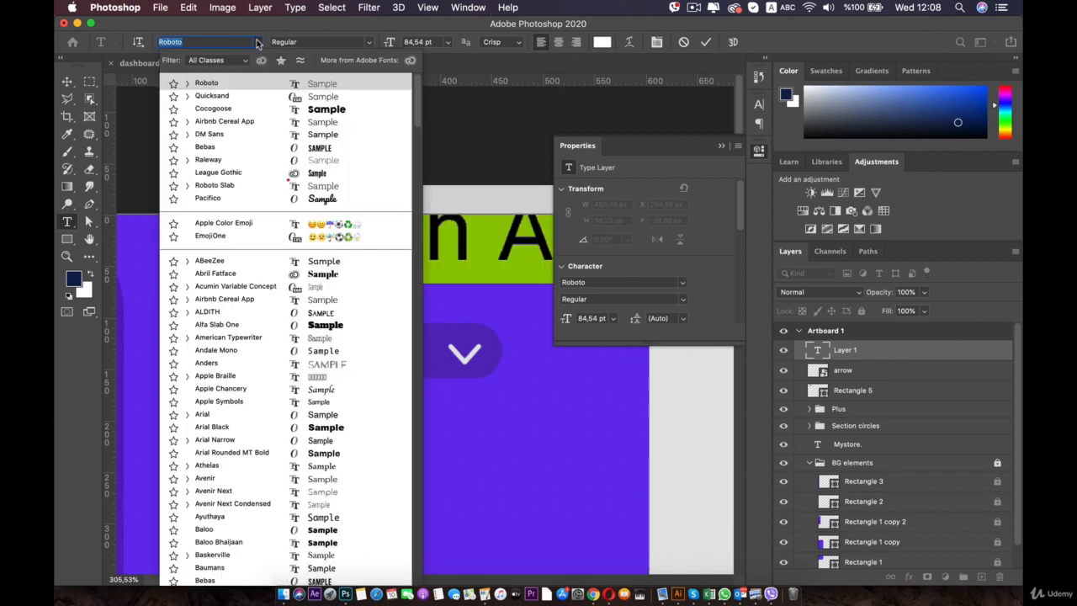
{"action": "left_click", "coordinate": [237, 99]}
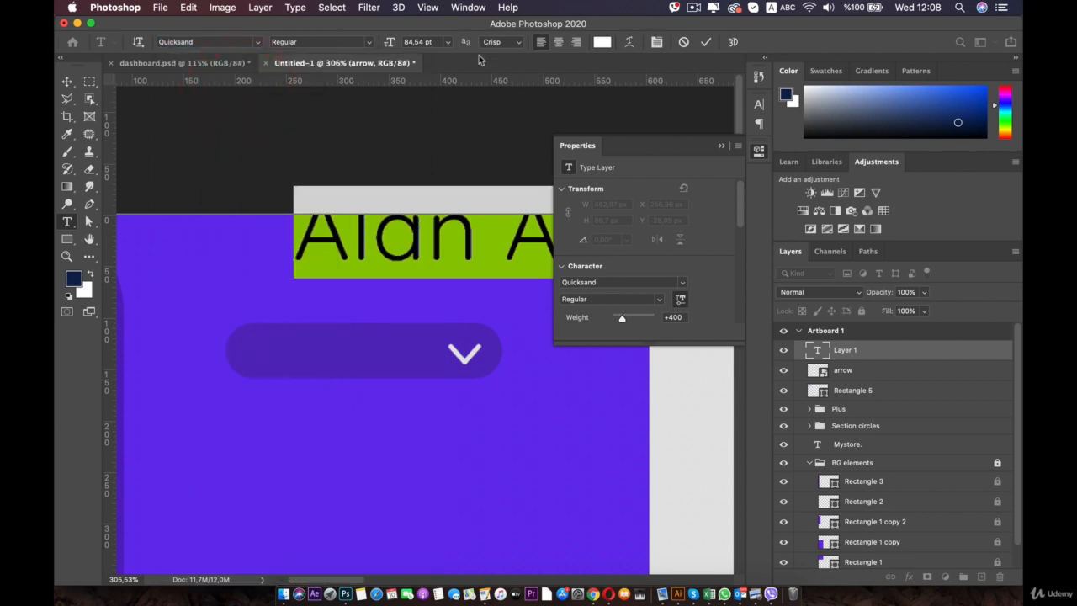
{"action": "left_click_drag", "start_coordinate": [390, 45], "coordinate": [373, 42]}
Step: Move the name into the rounded field left of the arrow and scale it to about 51%
{"action": "left_click", "coordinate": [67, 80]}
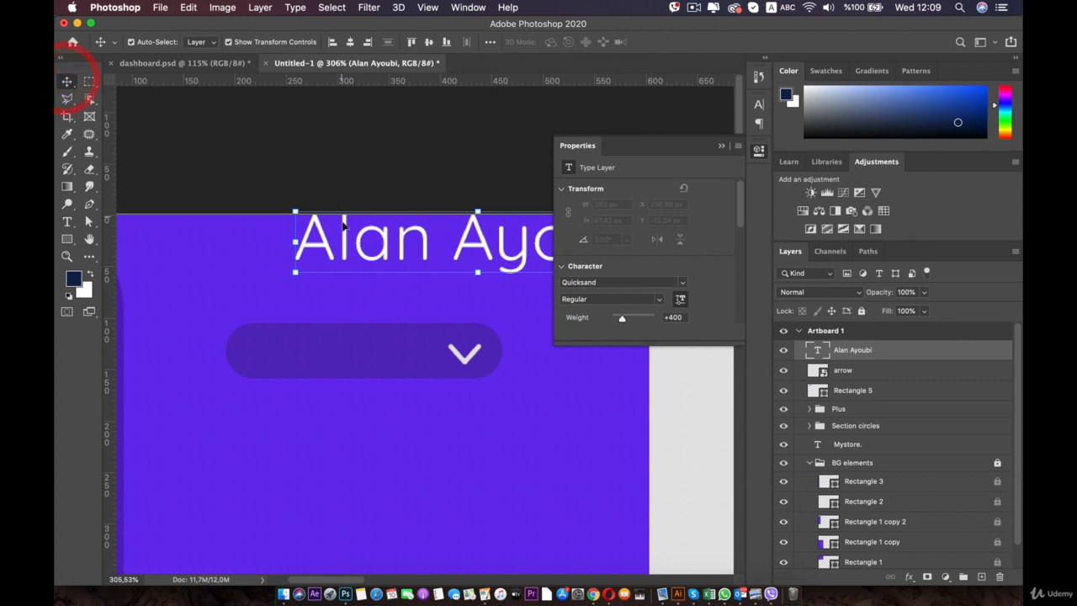
{"action": "left_click_drag", "start_coordinate": [365, 238], "coordinate": [307, 345]}
{"action": "left_click_drag", "start_coordinate": [608, 352], "coordinate": [398, 360]}
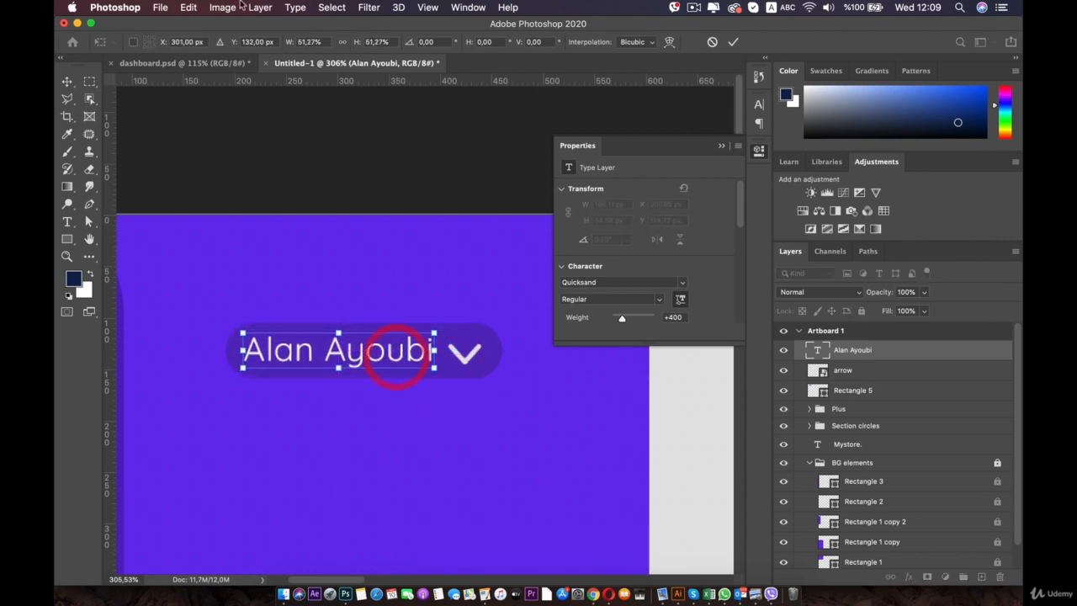
{"action": "key", "text": "Return"}
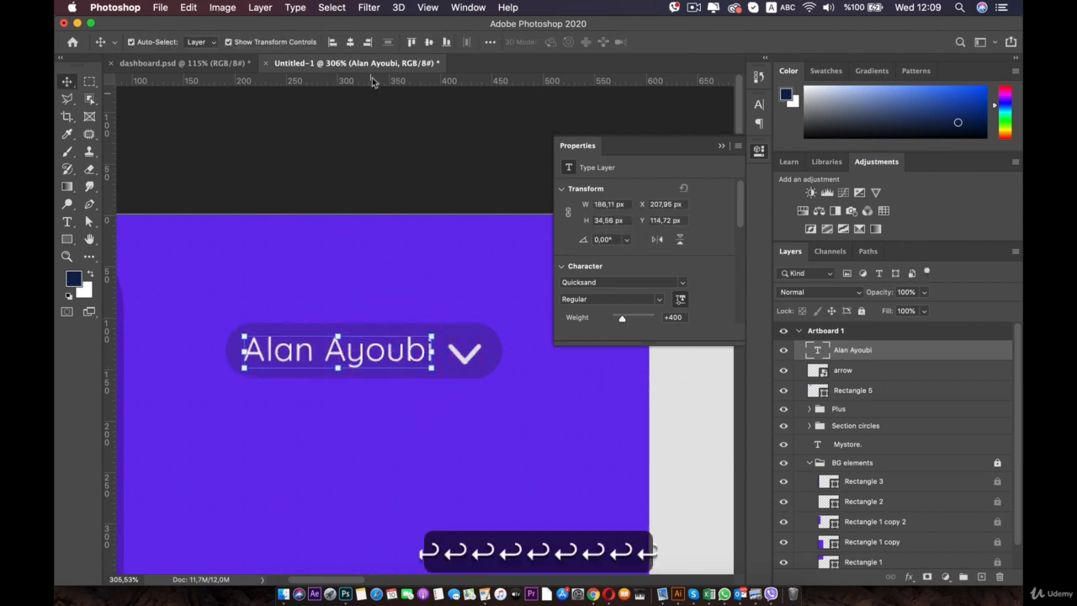
Step: Set the name's font style to Bold and scale the text to about 95%
{"action": "double_click", "coordinate": [356, 355]}
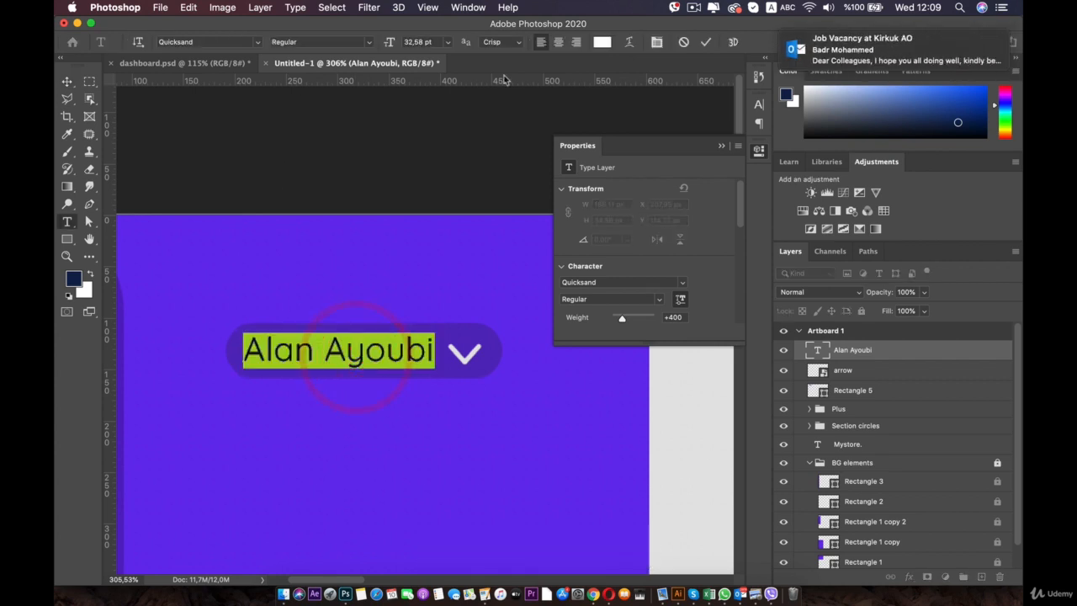
{"action": "left_click_drag", "start_coordinate": [833, 61], "coordinate": [1020, 74]}
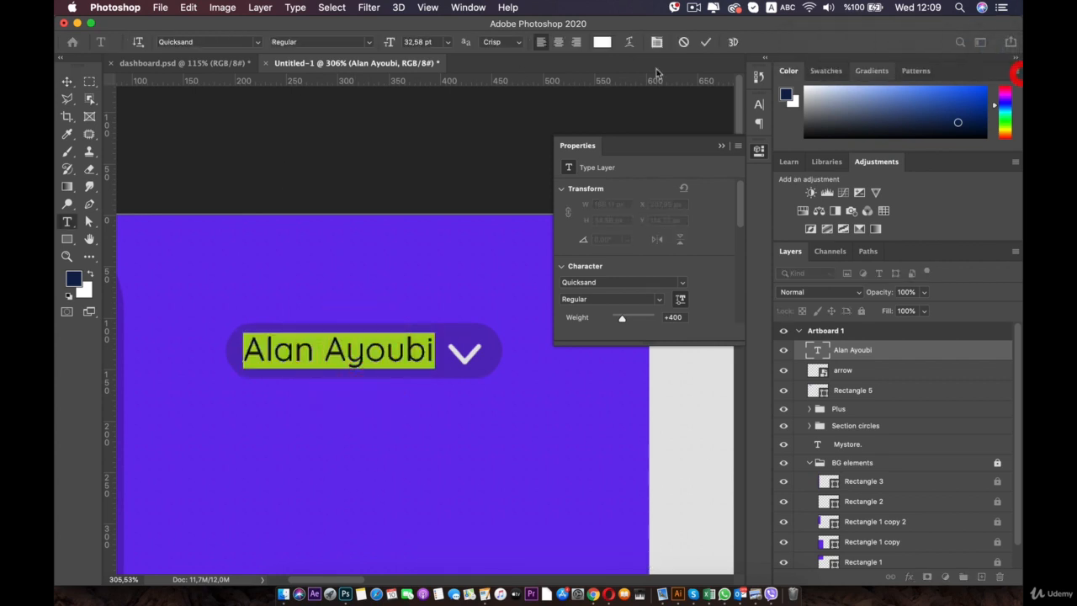
{"action": "left_click", "coordinate": [354, 41]}
{"action": "left_click", "coordinate": [319, 65]}
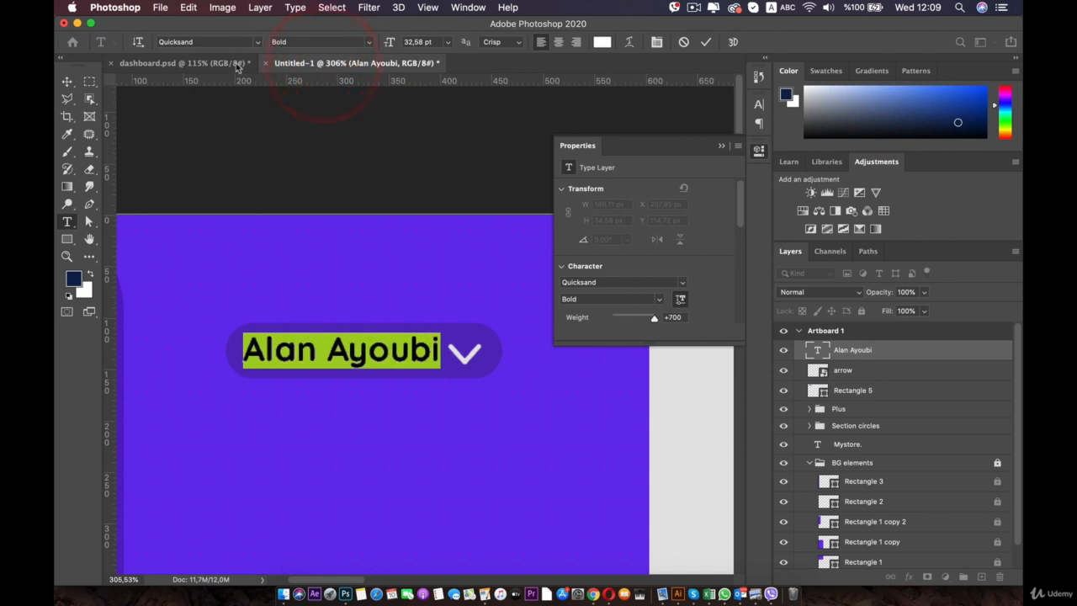
{"action": "left_click", "coordinate": [67, 81]}
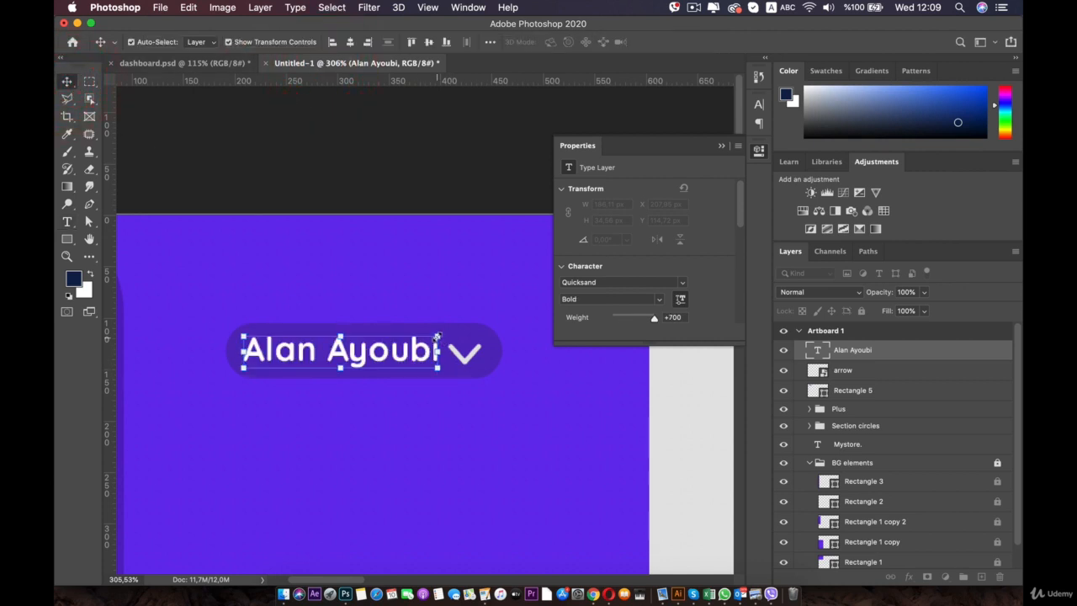
{"action": "left_click_drag", "start_coordinate": [436, 337], "coordinate": [432, 337]}
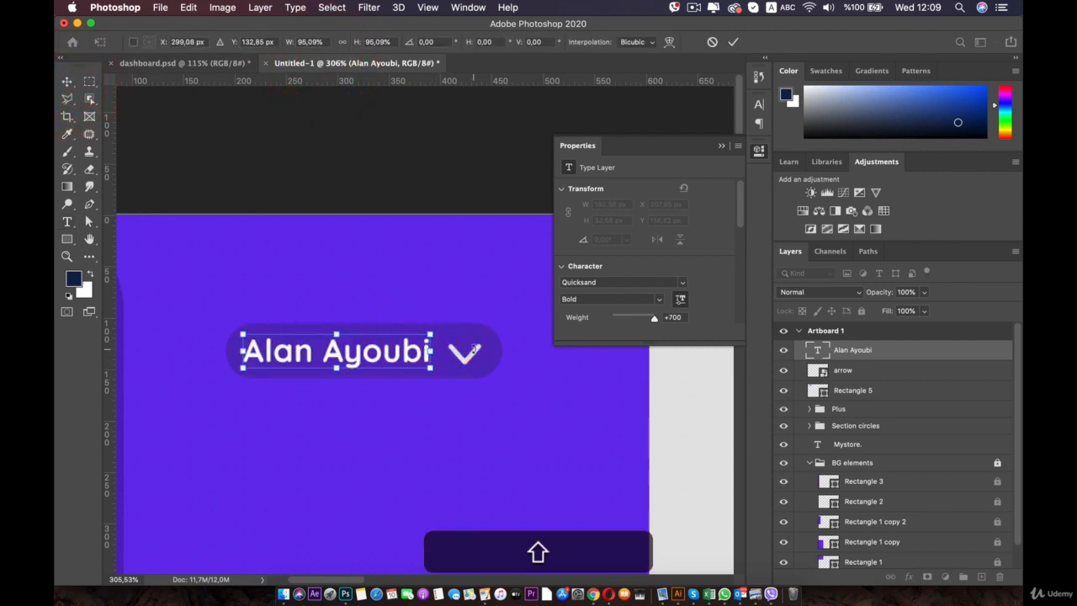
{"action": "double_click", "coordinate": [290, 350]}
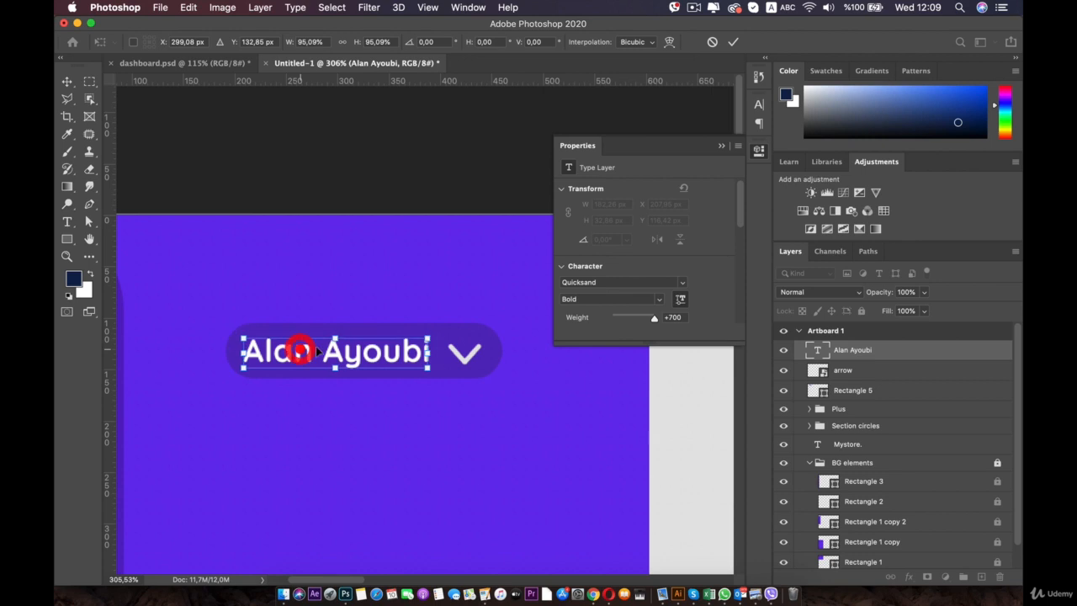
Step: Scale the arrow to about 27 by 17 px and nudge it right within the rounded field
{"action": "left_click", "coordinate": [464, 356]}
{"action": "left_click_drag", "start_coordinate": [485, 340], "coordinate": [481, 344]}
{"action": "left_click_drag", "start_coordinate": [476, 345], "coordinate": [476, 350]}
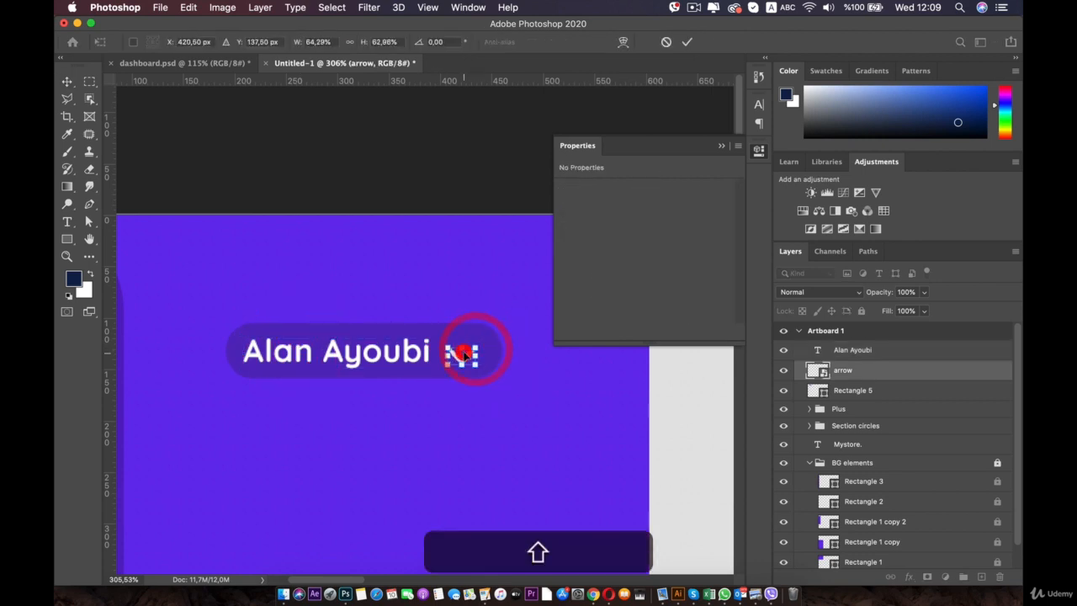
{"action": "double_click", "coordinate": [464, 351]}
{"action": "key", "text": "Right"}
{"action": "key", "text": "Right"}
{"action": "key", "text": "Right"}
{"action": "key", "text": "Right"}
{"action": "key", "text": "Right"}
{"action": "key", "text": "Right"}
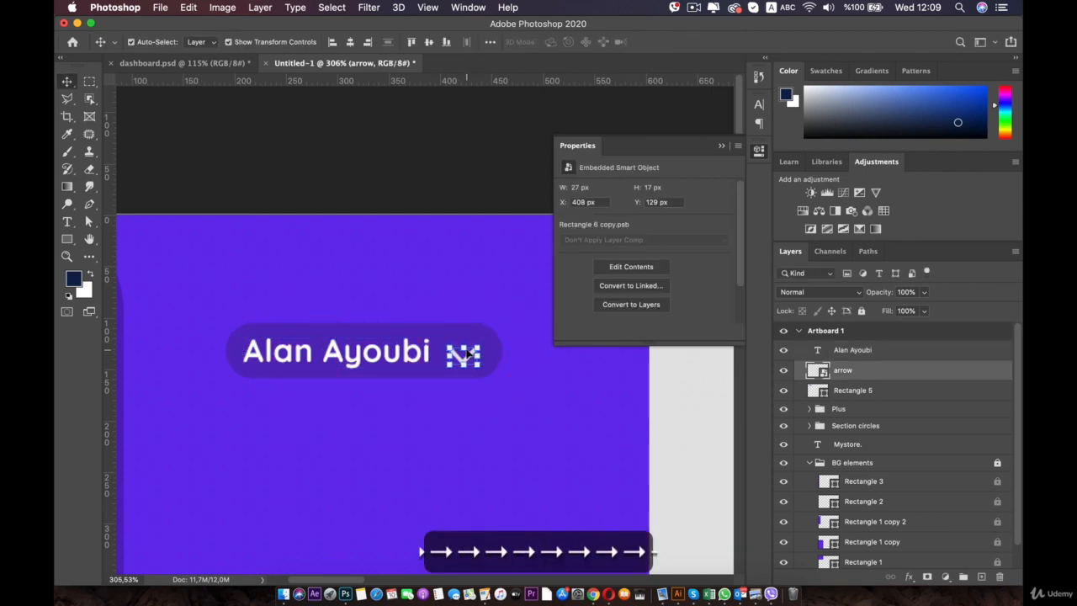
Step: Lower the name text layer's opacity to 71%
{"action": "left_click", "coordinate": [383, 349]}
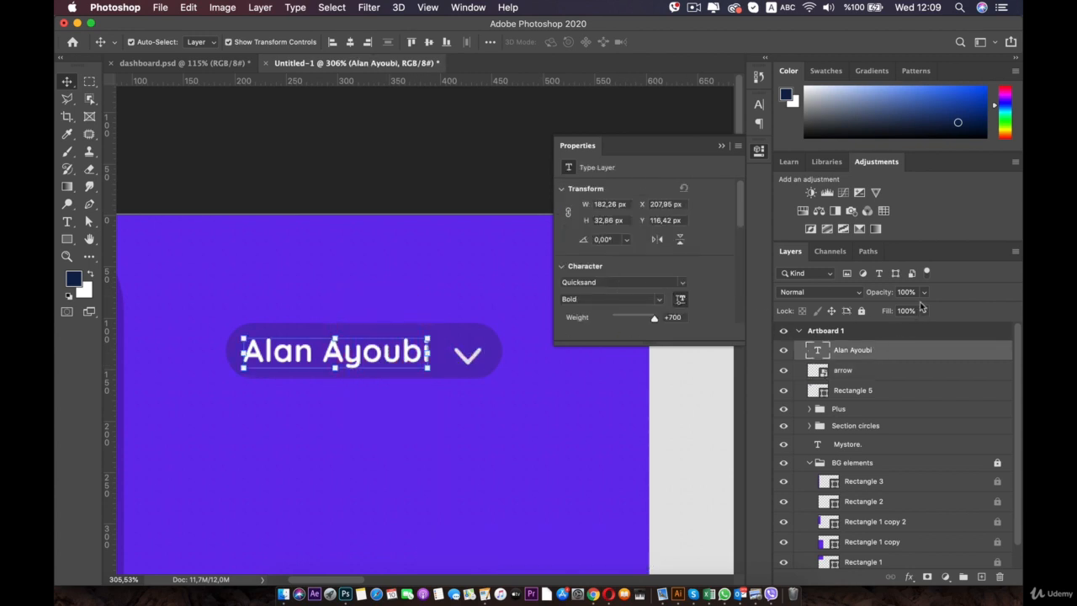
{"action": "left_click_drag", "start_coordinate": [924, 292], "coordinate": [906, 310]}
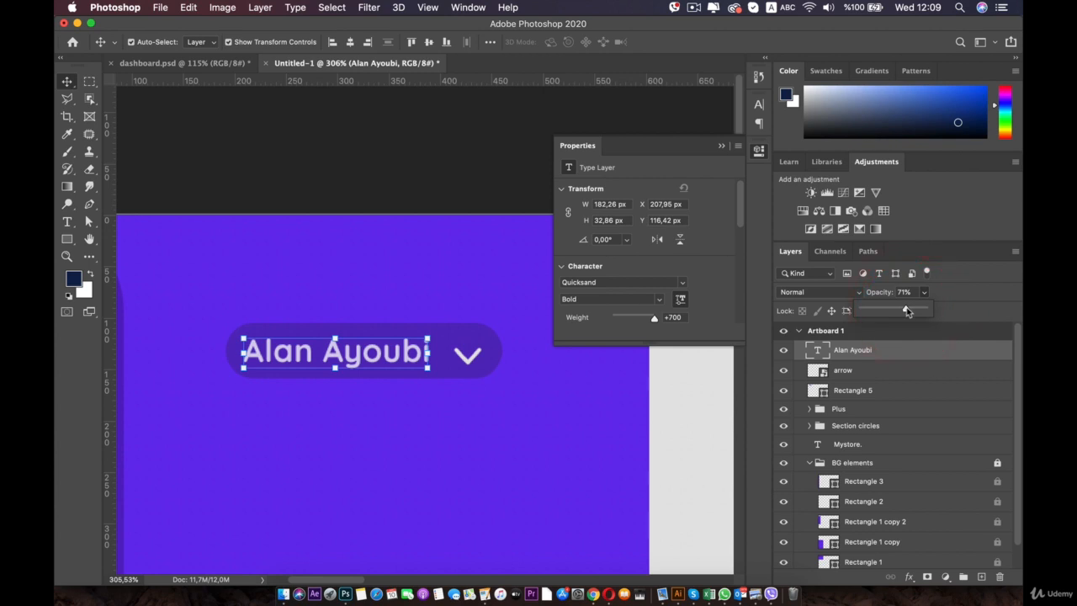
Step: Duplicate the rounded user field to its right and narrow the copy to a circle about 55 by 54 px
{"action": "left_click", "coordinate": [475, 451]}
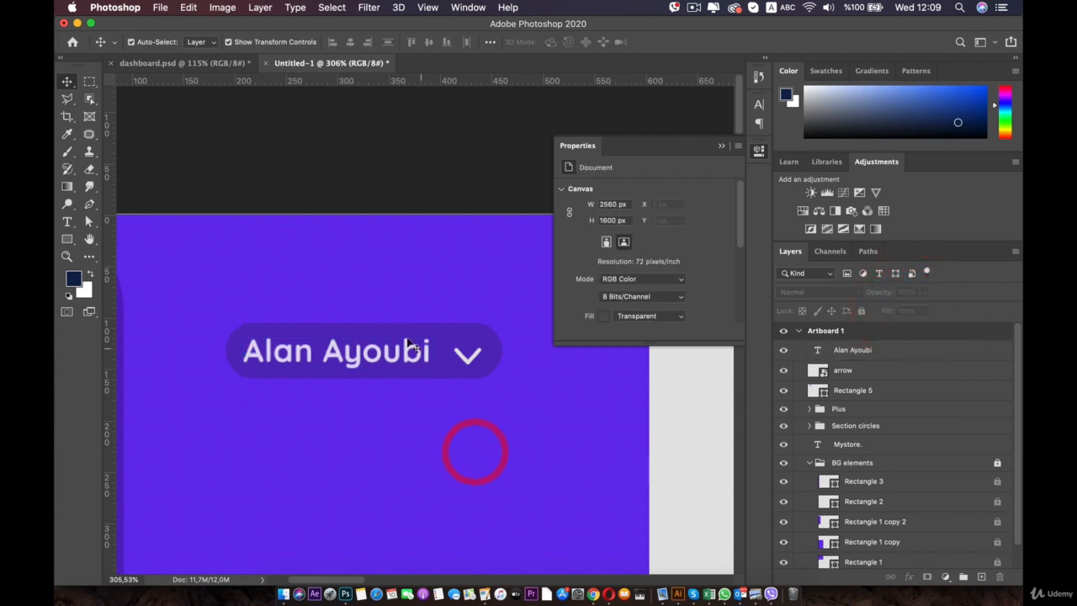
{"action": "key", "text": "space"}
{"action": "left_click_drag", "start_coordinate": [383, 329], "coordinate": [293, 323]}
{"action": "left_click", "coordinate": [325, 330]}
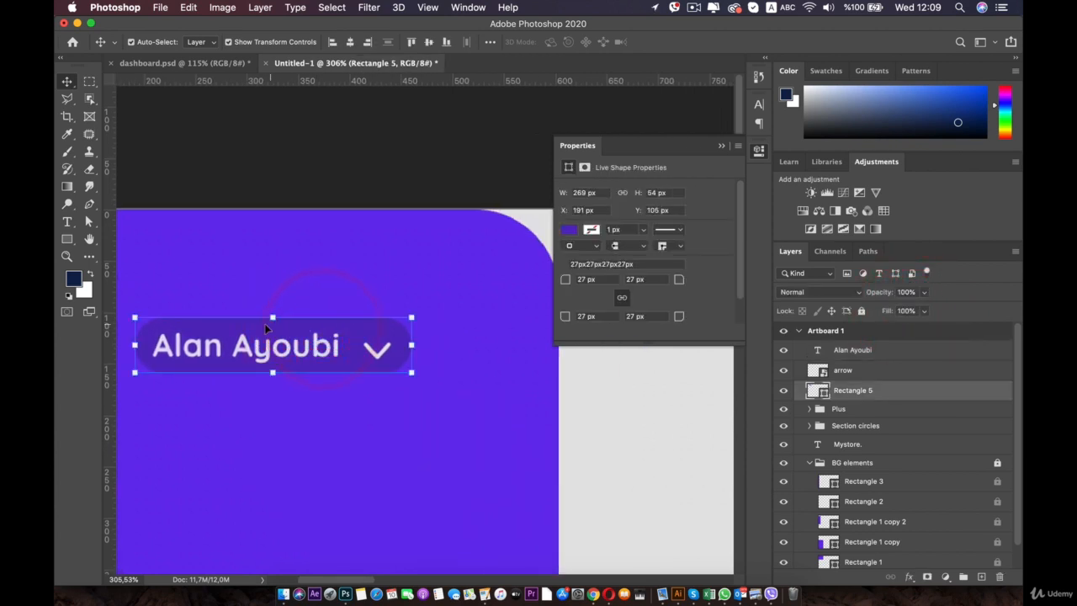
{"action": "key", "text": "alt+super"}
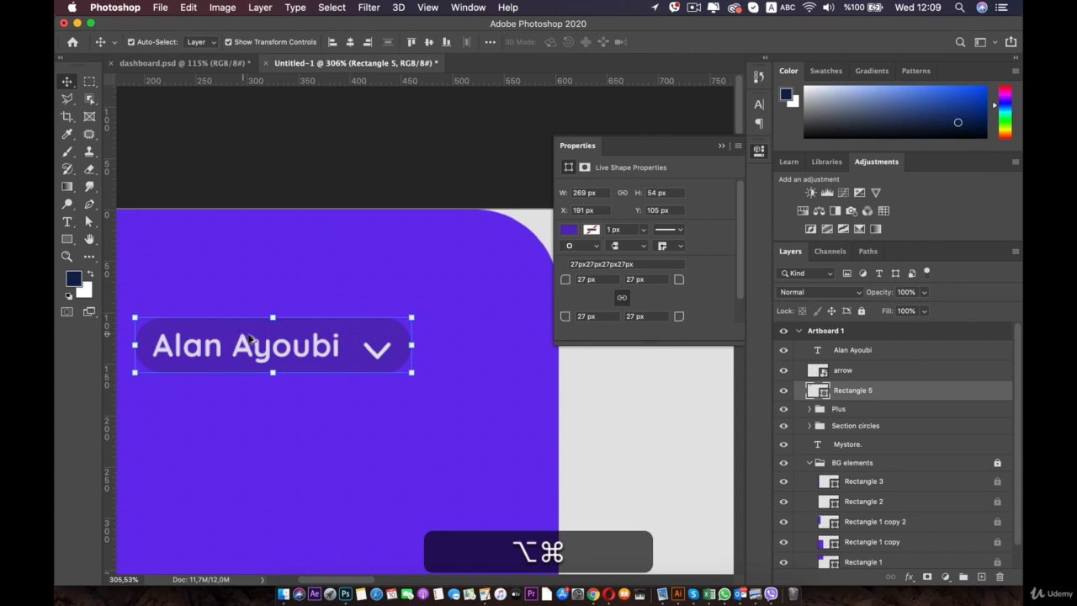
{"action": "left_click_drag", "start_coordinate": [246, 335], "coordinate": [545, 333]}
{"action": "left_click_drag", "start_coordinate": [458, 348], "coordinate": [313, 354]}
{"action": "left_click_drag", "start_coordinate": [572, 351], "coordinate": [349, 354]}
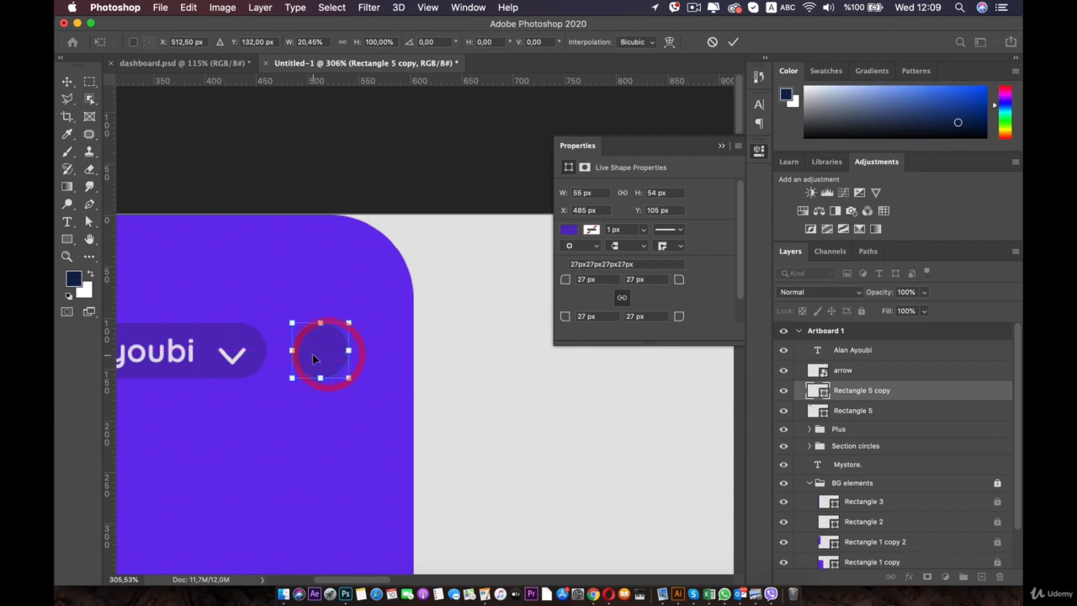
Step: Shift the new circle right to X 500 px, level with the rounded user field
{"action": "left_click_drag", "start_coordinate": [313, 357], "coordinate": [326, 354]}
{"action": "scroll", "coordinate": [330, 365], "scroll_direction": "down", "scroll_amount": 3}
{"action": "scroll", "coordinate": [330, 365], "scroll_direction": "down", "scroll_amount": 3}
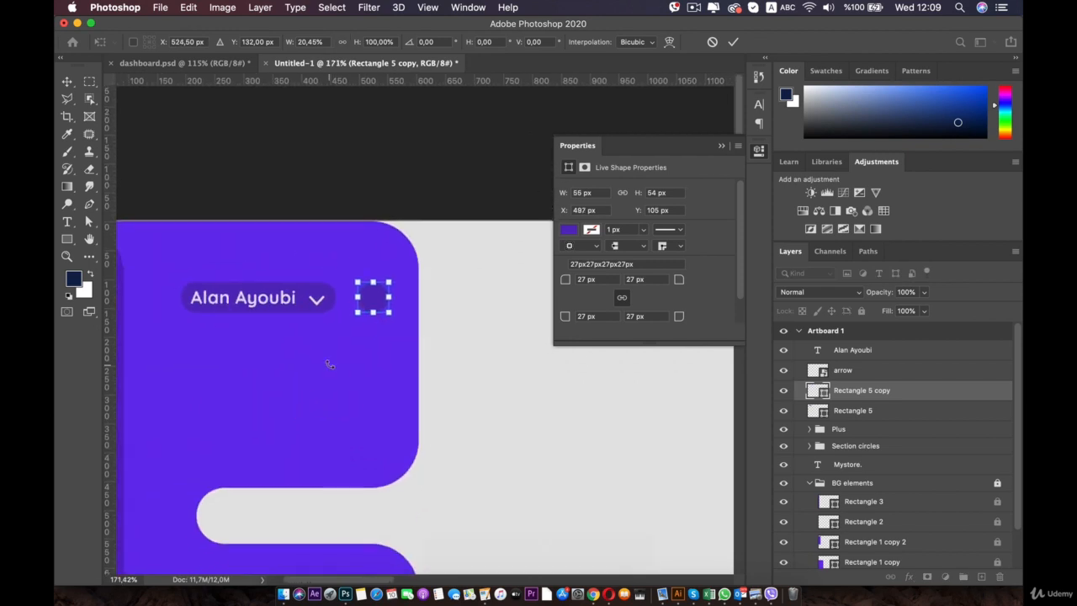
{"action": "left_click_drag", "start_coordinate": [373, 307], "coordinate": [378, 308]}
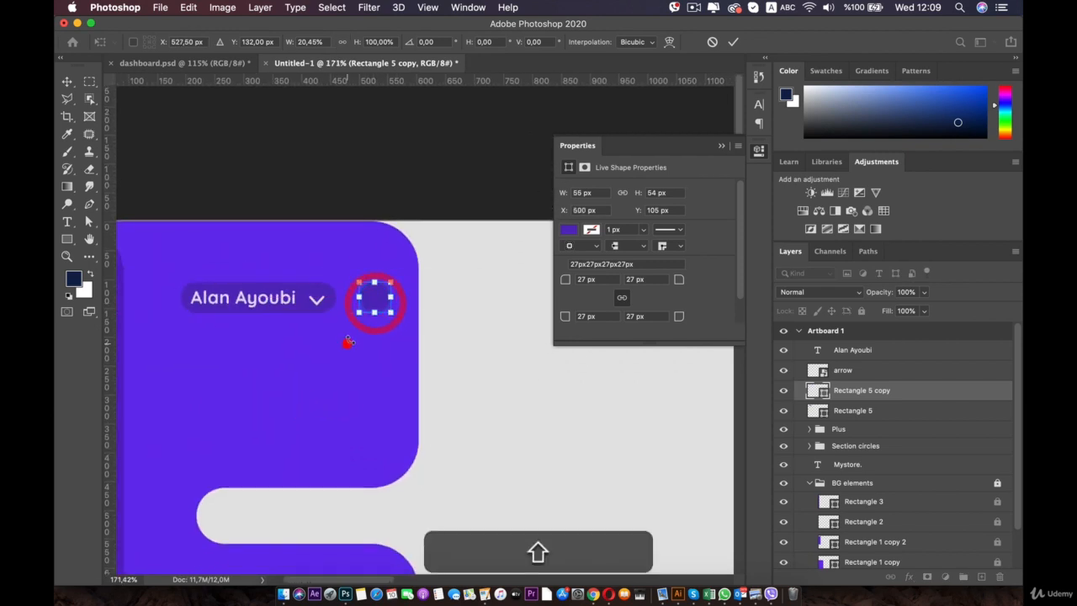
{"action": "scroll", "coordinate": [345, 333], "scroll_direction": "up", "scroll_amount": 2}
{"action": "scroll", "coordinate": [346, 320], "scroll_direction": "up", "scroll_amount": 3}
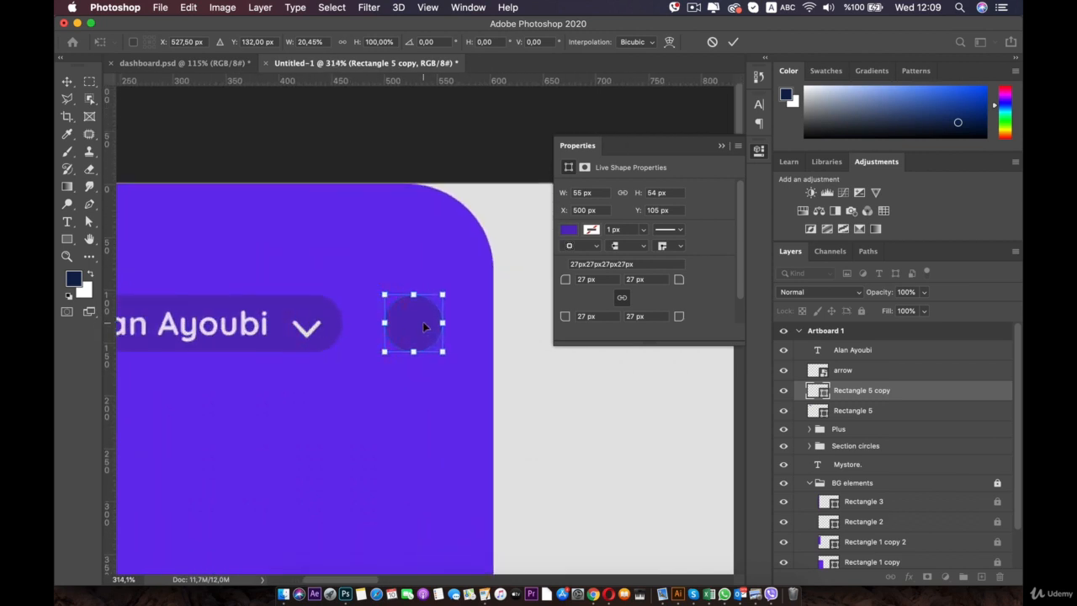
{"action": "key", "text": "Return"}
Step: Duplicate the dropdown arrow into the circle and rotate the copy 90° so it points left
{"action": "left_click", "coordinate": [305, 330]}
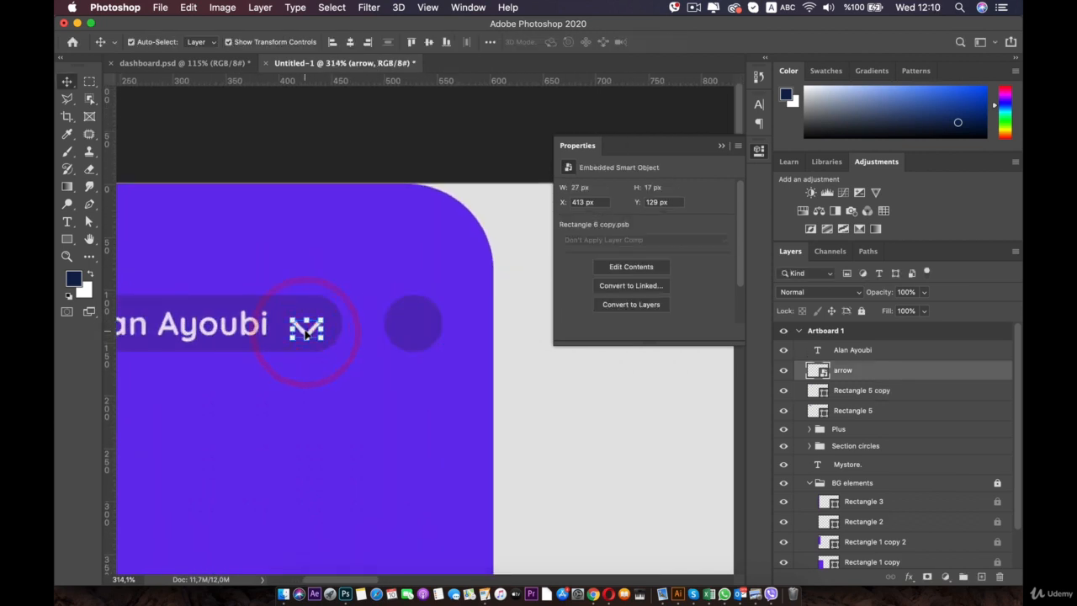
{"action": "left_click", "coordinate": [305, 335], "text": "alt"}
{"action": "double_click", "coordinate": [306, 330]}
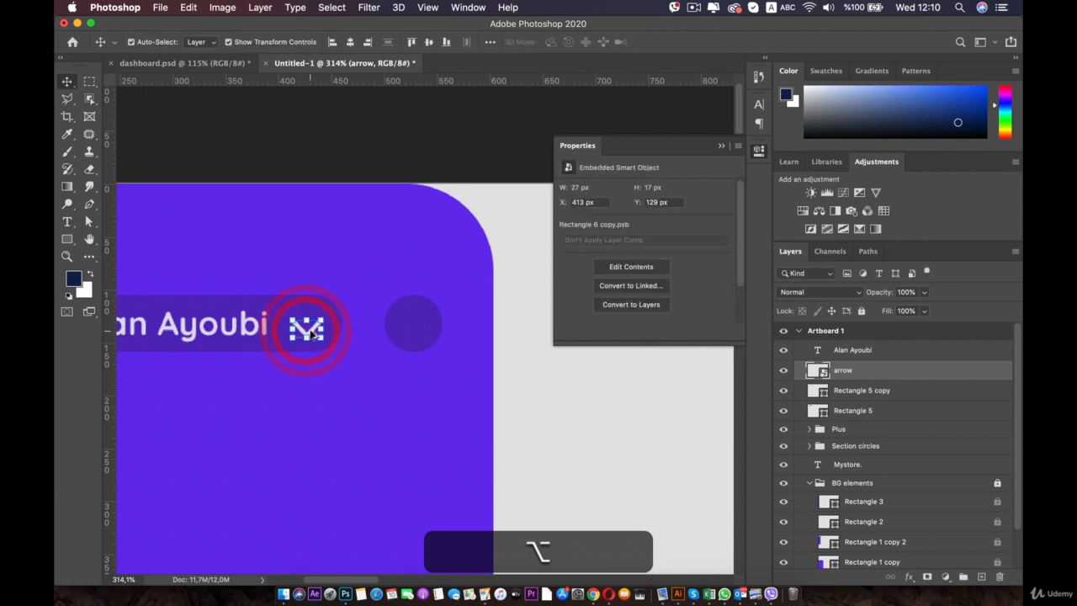
{"action": "left_click_drag", "start_coordinate": [319, 335], "coordinate": [386, 321]}
{"action": "scroll", "coordinate": [412, 332], "scroll_direction": "up", "scroll_amount": 5}
{"action": "key", "text": "Return"}
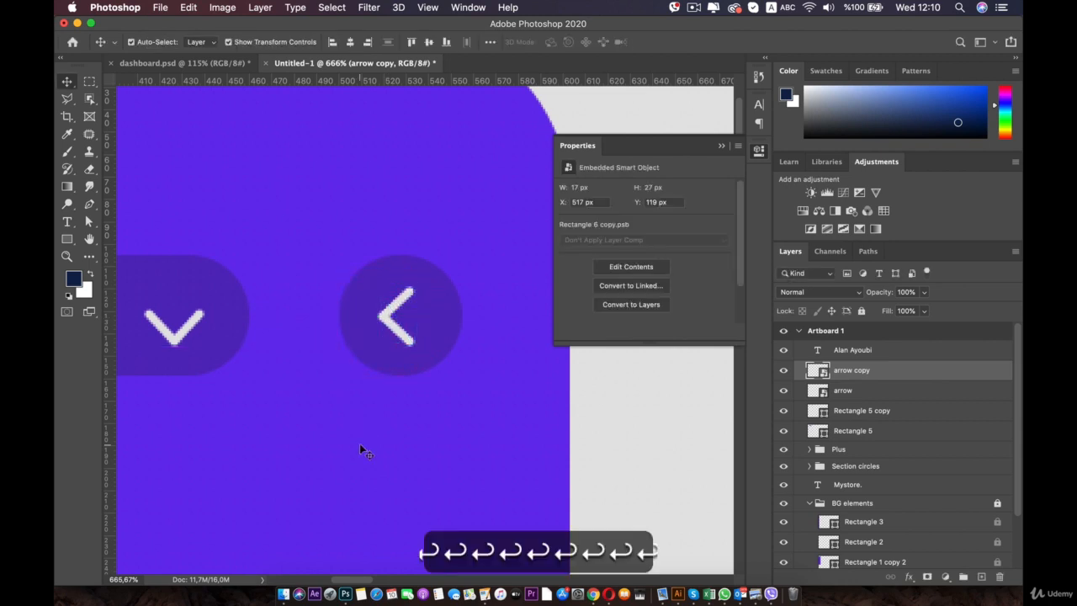
{"action": "left_click", "coordinate": [360, 445]}
Step: Extend the left edge of the rounded user field so it is 274 px wide
{"action": "scroll", "coordinate": [361, 442], "scroll_direction": "down", "scroll_amount": 10}
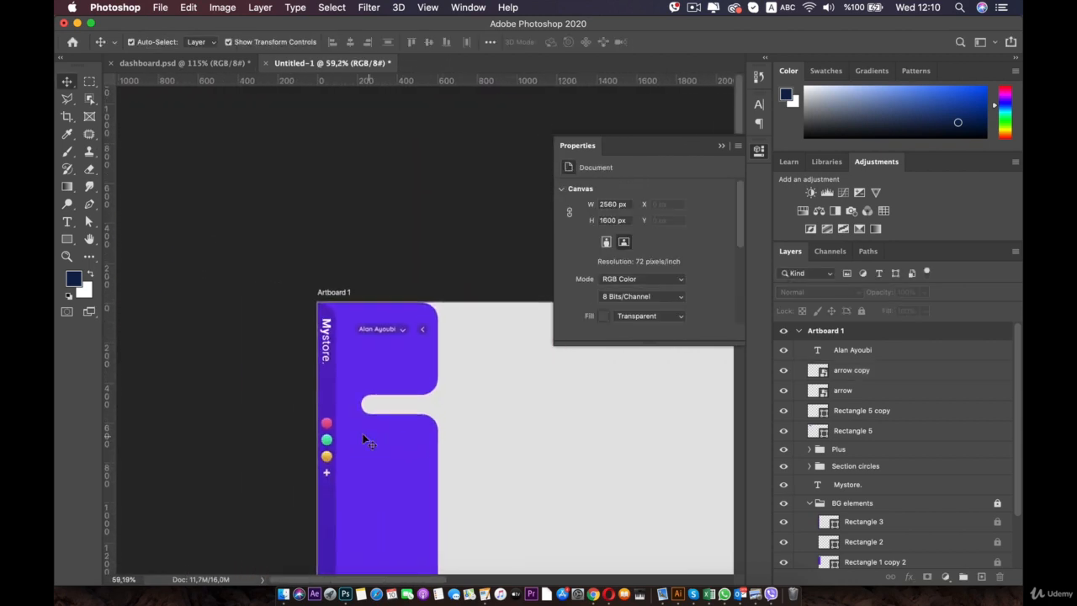
{"action": "scroll", "coordinate": [363, 437], "scroll_direction": "up", "scroll_amount": 5}
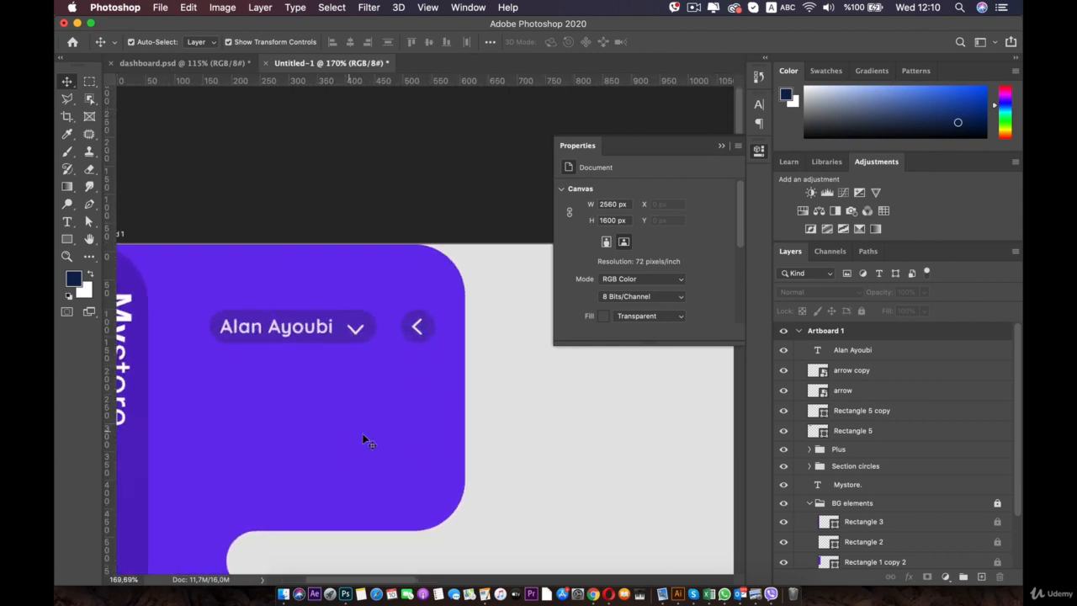
{"action": "scroll", "coordinate": [336, 429], "scroll_direction": "up", "scroll_amount": 3}
{"action": "left_click", "coordinate": [349, 435]}
{"action": "left_click", "coordinate": [214, 345]}
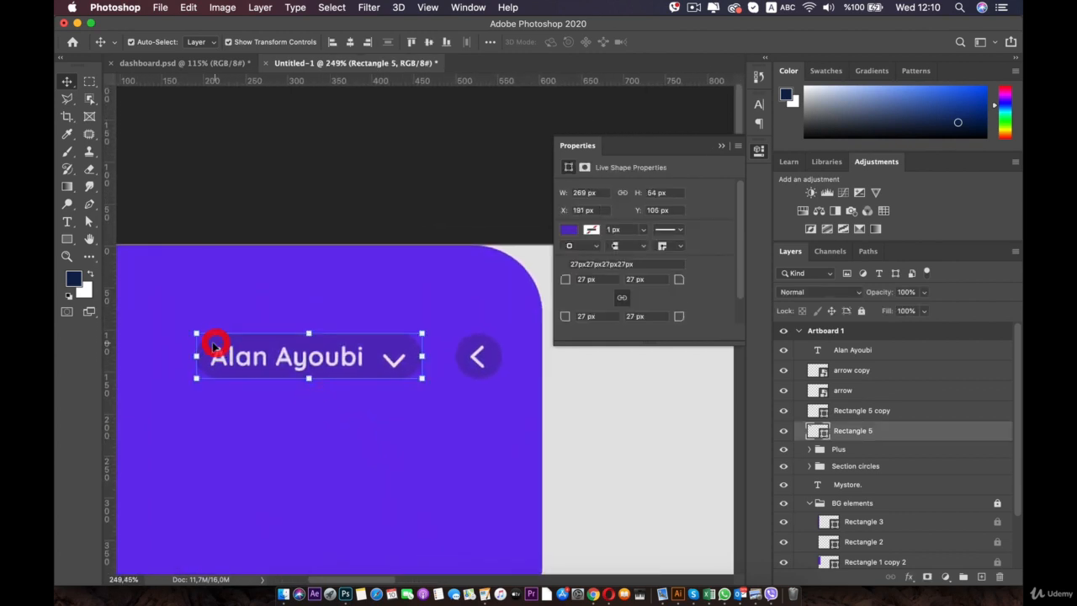
{"action": "left_click_drag", "start_coordinate": [195, 357], "coordinate": [190, 357]}
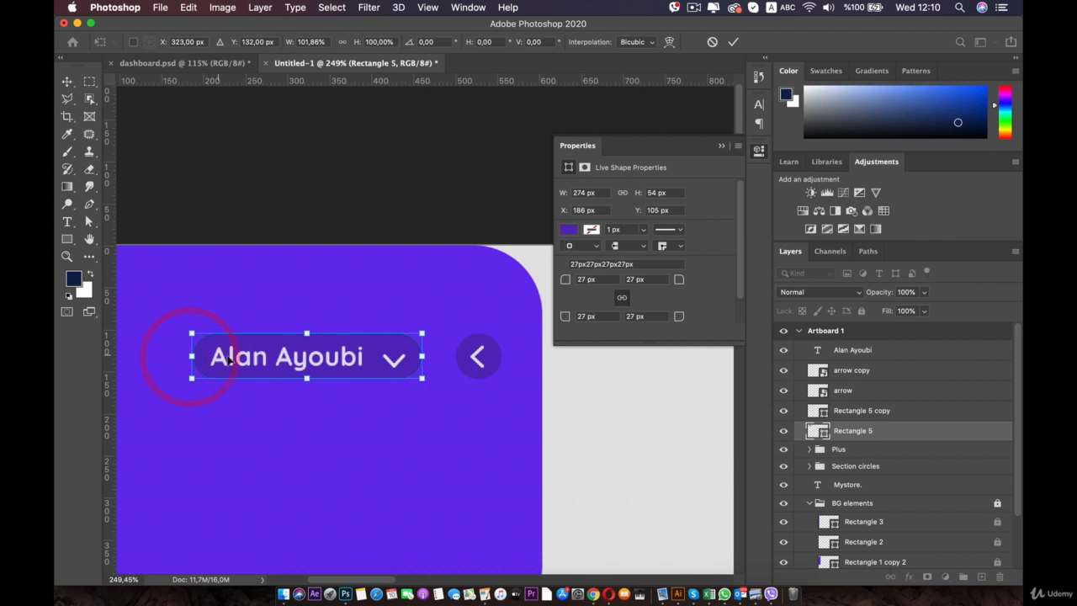
{"action": "left_click", "coordinate": [372, 350]}
{"action": "left_click", "coordinate": [352, 414]}
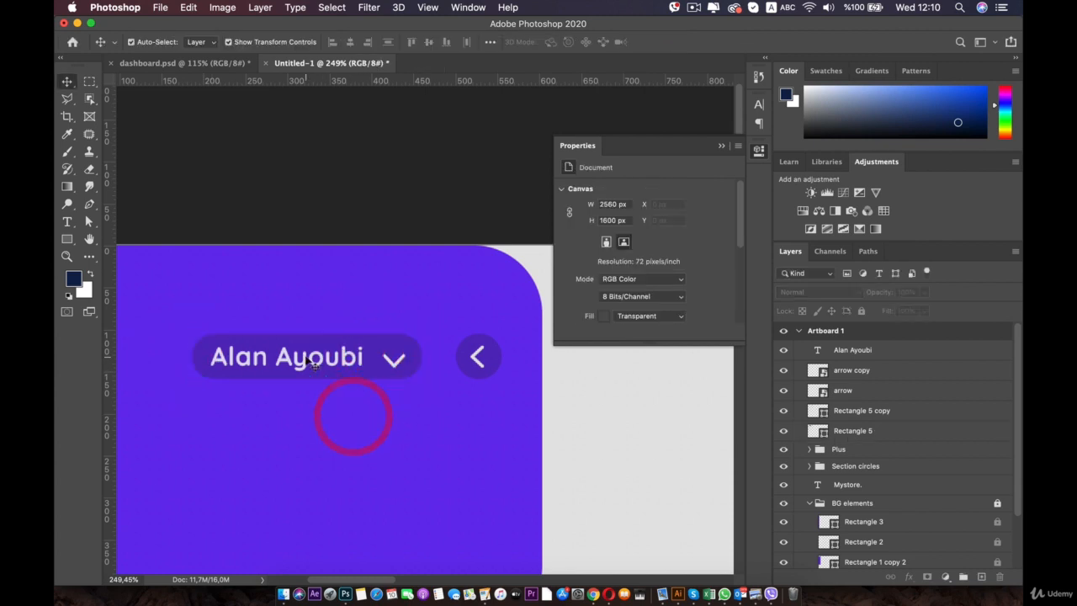
Step: Nudge the name text vertically to centre it in the rounded field
{"action": "left_click", "coordinate": [300, 356]}
{"action": "key", "text": "shift"}
{"action": "key", "text": "Up"}
{"action": "key", "text": "Up"}
{"action": "key", "text": "Up"}
{"action": "key", "text": "Up"}
{"action": "key", "text": "Up"}
{"action": "key", "text": "Up"}
{"action": "key", "text": "Up"}
{"action": "key", "text": "Up"}
{"action": "key", "text": "Up"}
{"action": "key", "text": "Up"}
{"action": "key", "text": "Up"}
{"action": "key", "text": "Up"}
{"action": "key", "text": "Down"}
{"action": "key", "text": "Down"}
{"action": "key", "text": "Down"}
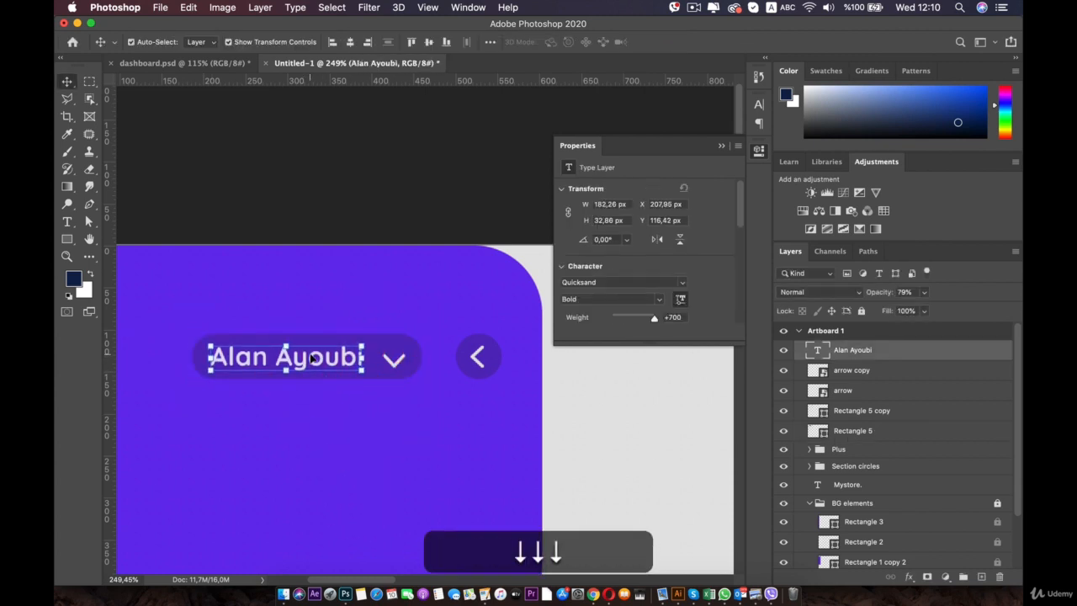
Step: Nudge the down-pointing arrow slightly upward to align it with the name in the rounded field
{"action": "left_click", "coordinate": [393, 360]}
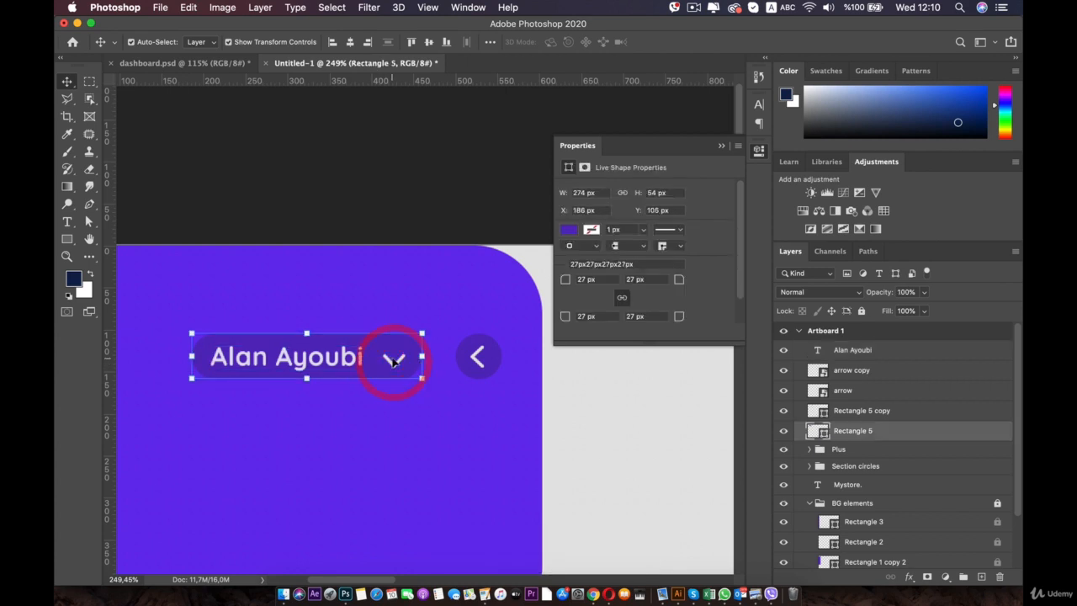
{"action": "left_click", "coordinate": [393, 367]}
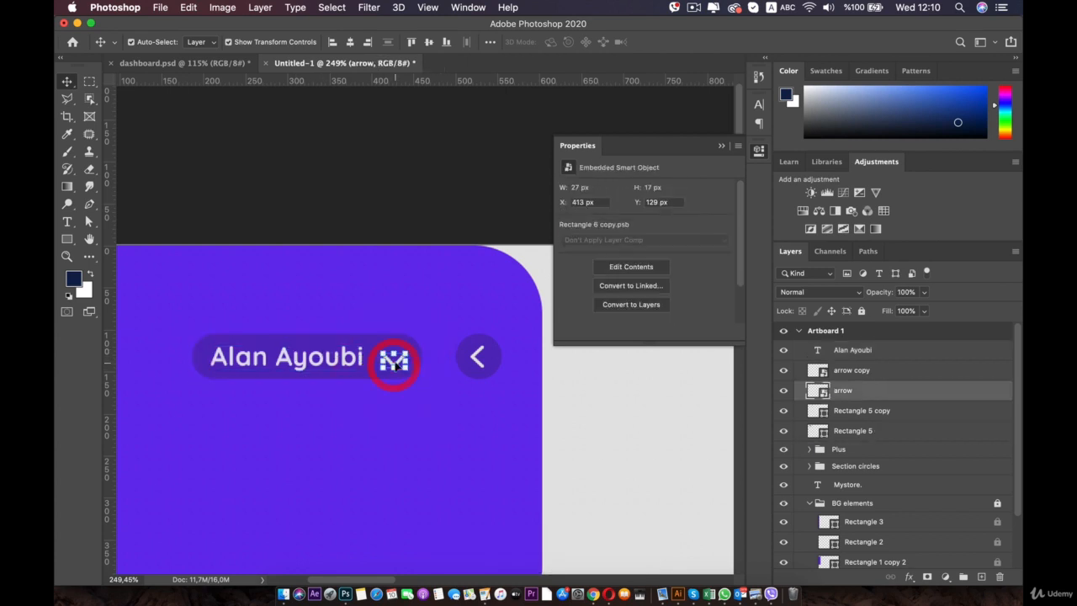
{"action": "key", "text": "Up"}
{"action": "key", "text": "Up"}
{"action": "key", "text": "Up"}
{"action": "key", "text": "Up"}
{"action": "key", "text": "Up"}
{"action": "key", "text": "Up"}
{"action": "key", "text": "Up"}
{"action": "key", "text": "Up"}
{"action": "key", "text": "Up"}
{"action": "key", "text": "Up"}
{"action": "key", "text": "Up"}
{"action": "key", "text": "Up"}
{"action": "key", "text": "Up"}
{"action": "left_click", "coordinate": [400, 421]}
{"action": "scroll", "coordinate": [400, 420], "scroll_direction": "down", "scroll_amount": 5}
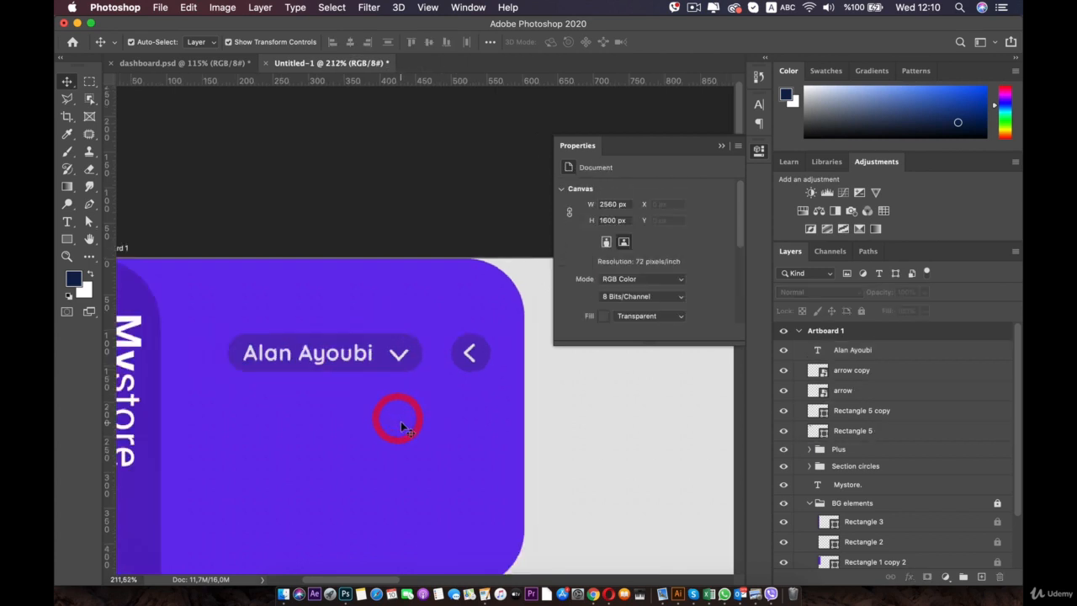
Step: Move the name, both arrows, the rounded field and the circle together lower in the purple sidebar
{"action": "left_click_drag", "start_coordinate": [402, 419], "coordinate": [313, 256]}
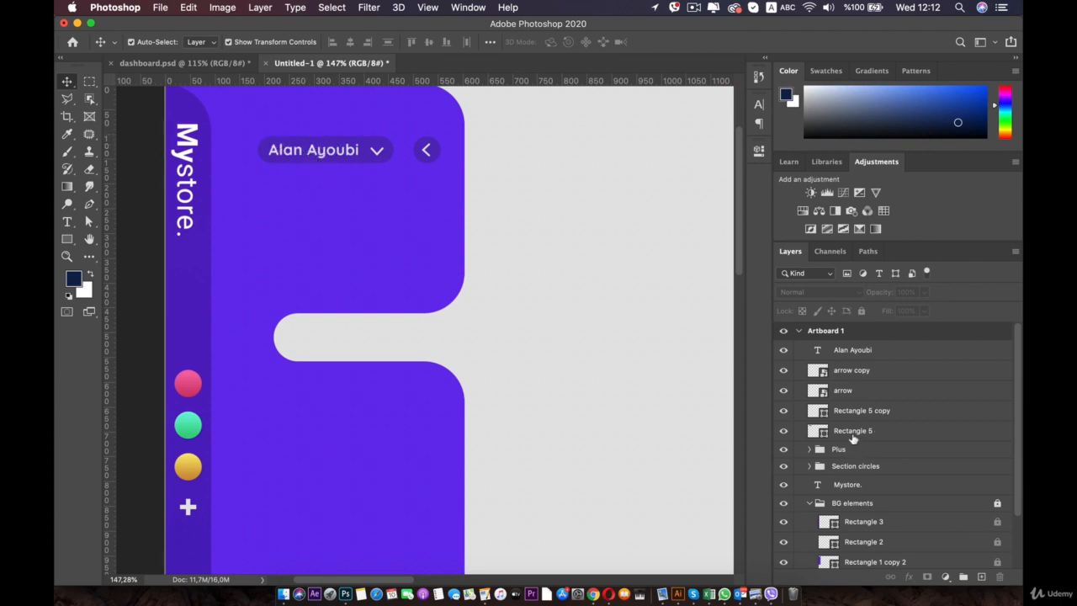
{"action": "left_click", "coordinate": [852, 435]}
{"action": "left_click", "coordinate": [852, 357], "text": "shift"}
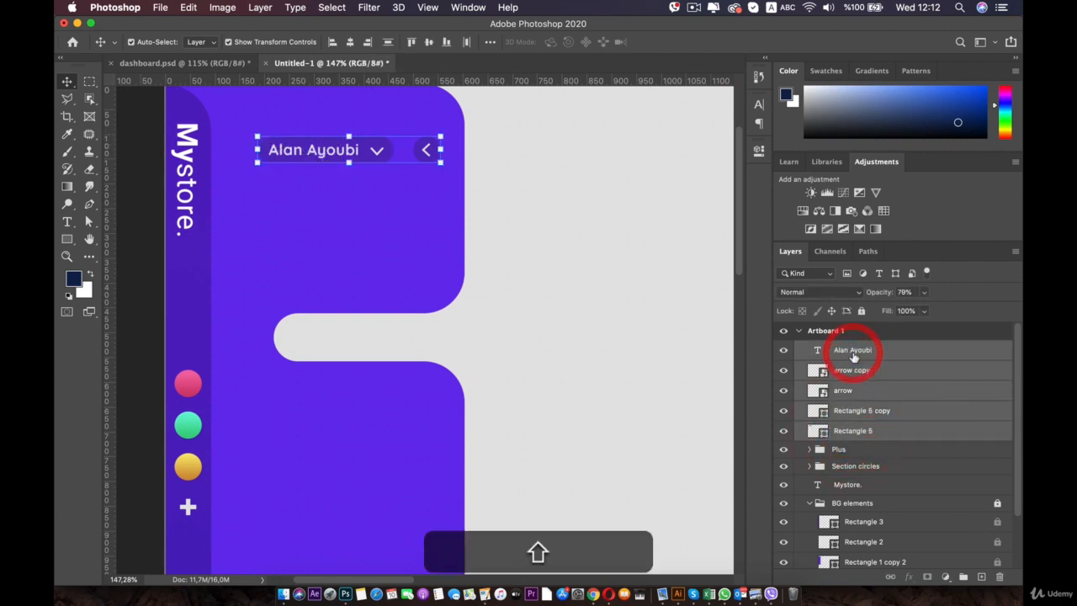
{"action": "key", "text": "shift+Down"}
{"action": "key", "text": "shift+Down"}
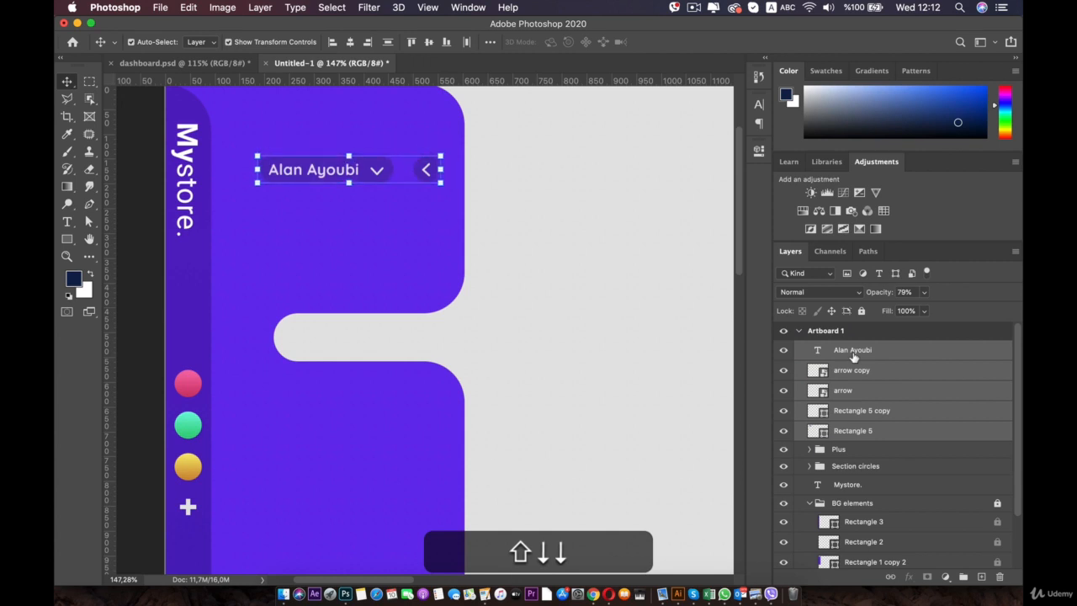
{"action": "key", "text": "Down"}
{"action": "key", "text": "Down"}
{"action": "key", "text": "Down"}
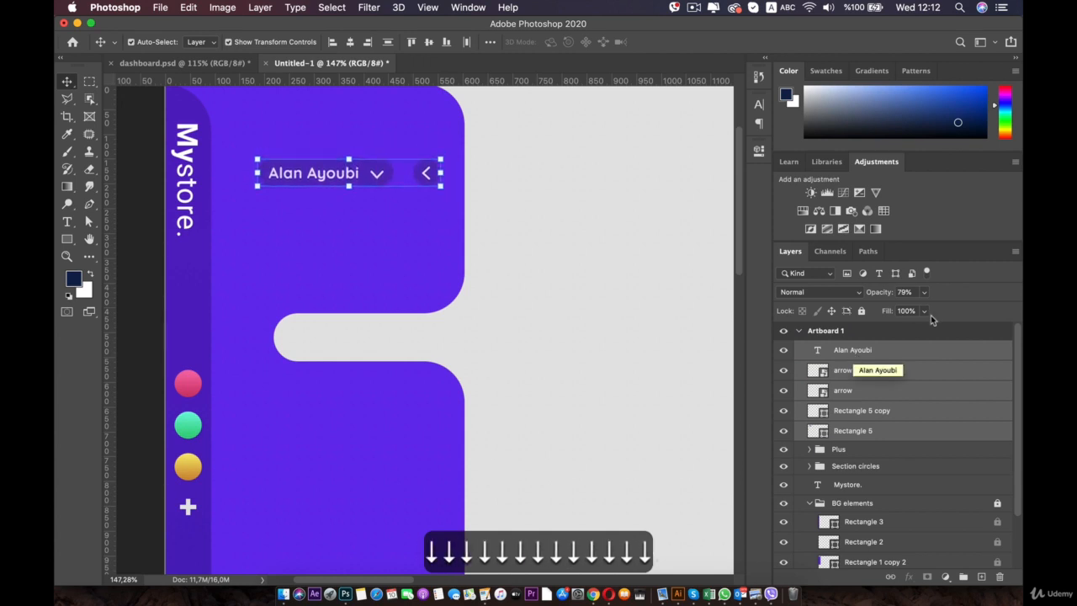
{"action": "left_click", "coordinate": [666, 305]}
{"action": "key", "text": "space"}
{"action": "left_click_drag", "start_coordinate": [440, 227], "coordinate": [437, 190]}
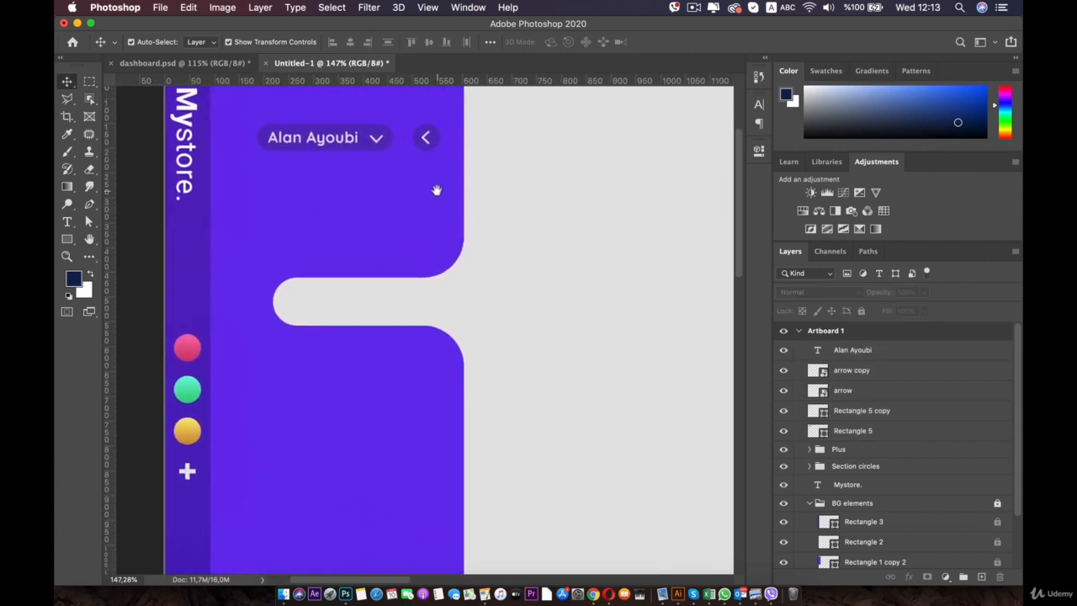
Step: Check the sidebar layout in the dashboard.psd reference and return to the Untitled-1 design
{"action": "left_click", "coordinate": [189, 63]}
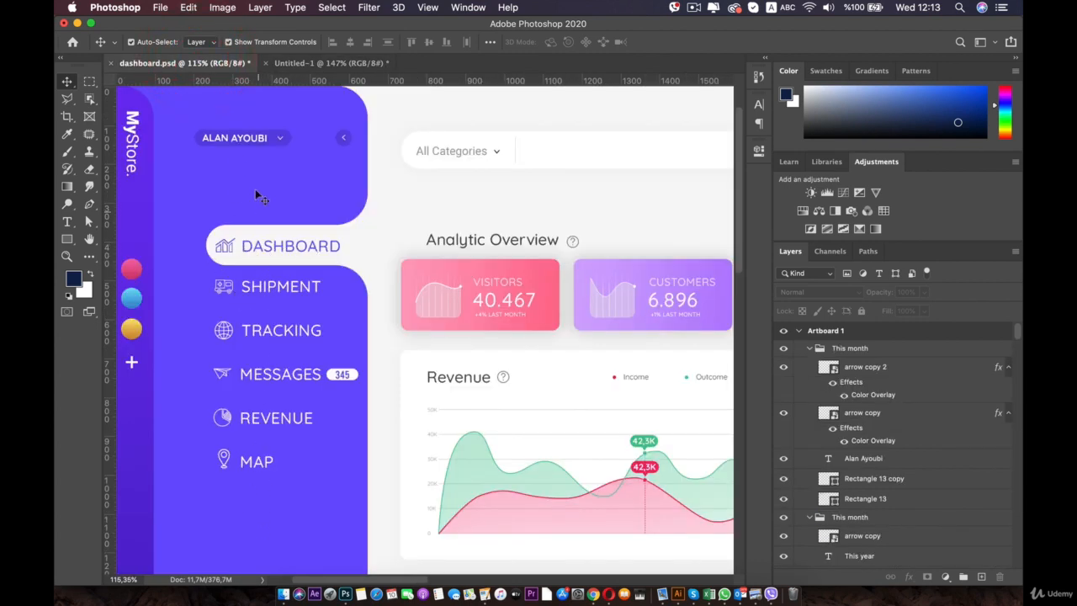
{"action": "left_click", "coordinate": [304, 63]}
{"action": "key", "text": "space"}
{"action": "left_click_drag", "start_coordinate": [238, 186], "coordinate": [332, 223]}
{"action": "scroll", "coordinate": [323, 292], "scroll_direction": "down", "scroll_amount": 5}
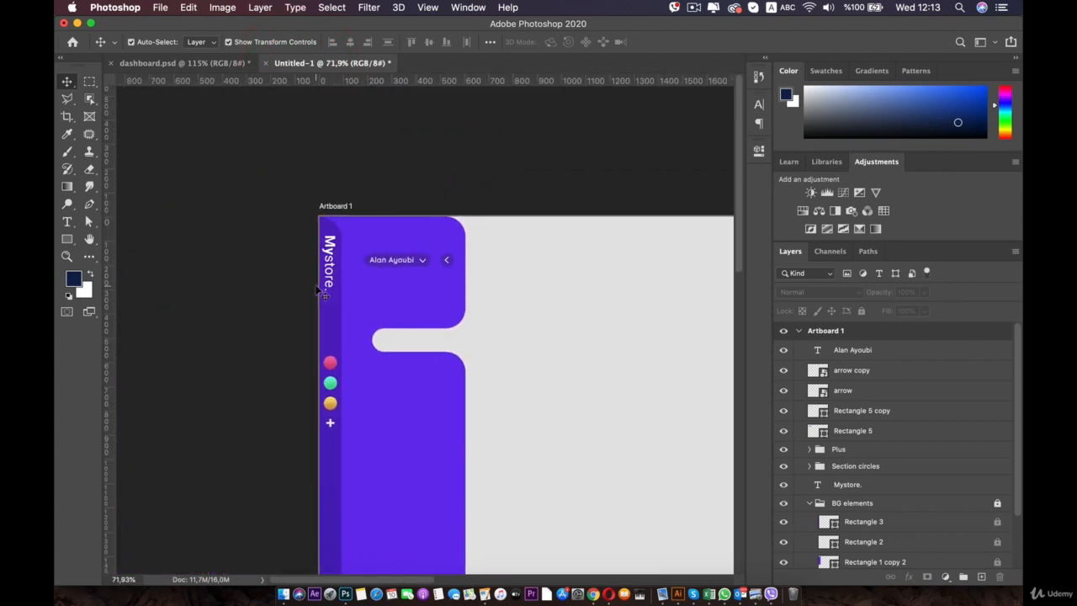
{"action": "scroll", "coordinate": [320, 294], "scroll_direction": "up", "scroll_amount": 5}
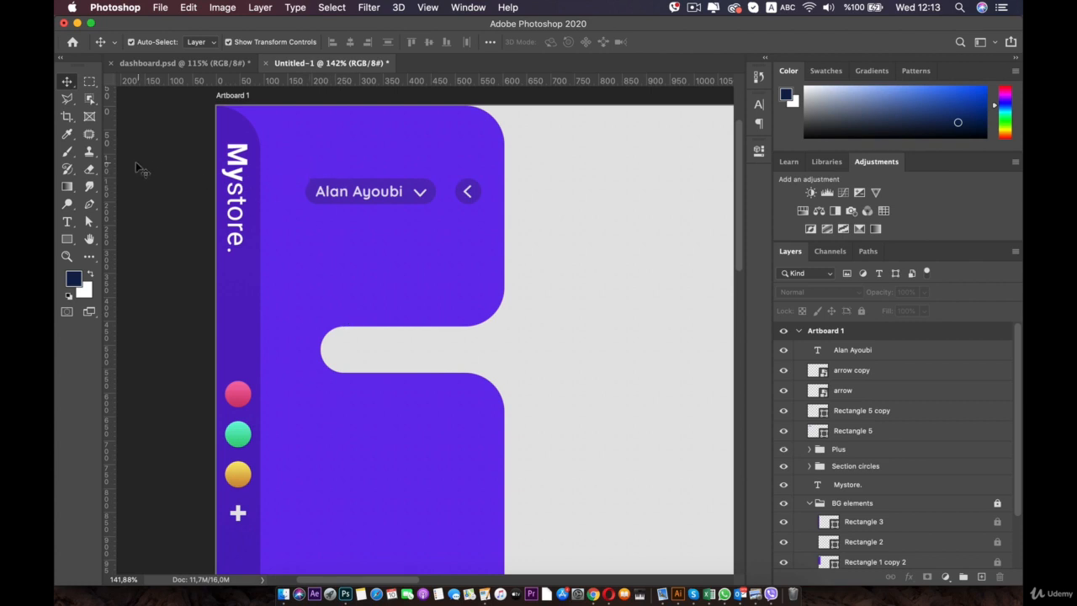
Step: Add the text "DASHBOARD" at the light rounded notch of the purple sidebar
{"action": "left_click", "coordinate": [68, 222]}
{"action": "left_click", "coordinate": [659, 217]}
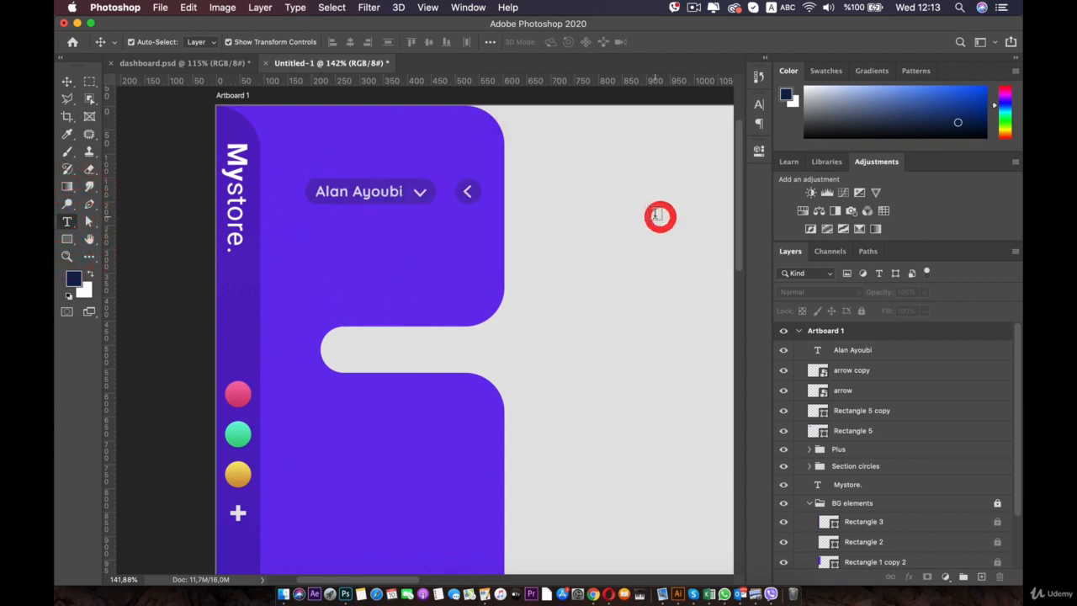
{"action": "left_click", "coordinate": [381, 349]}
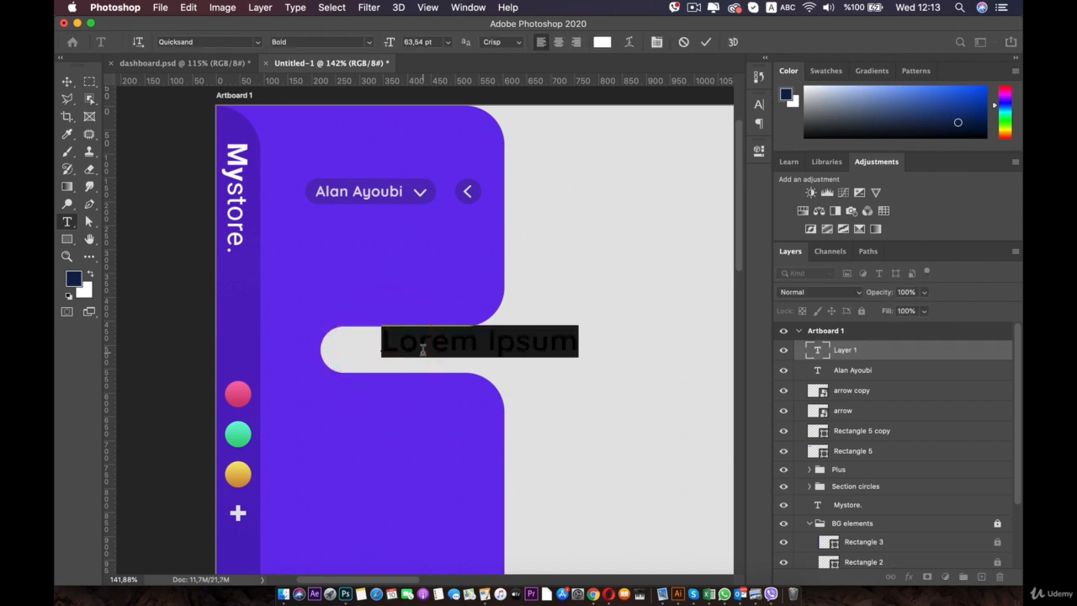
{"action": "type", "text": "DA"}
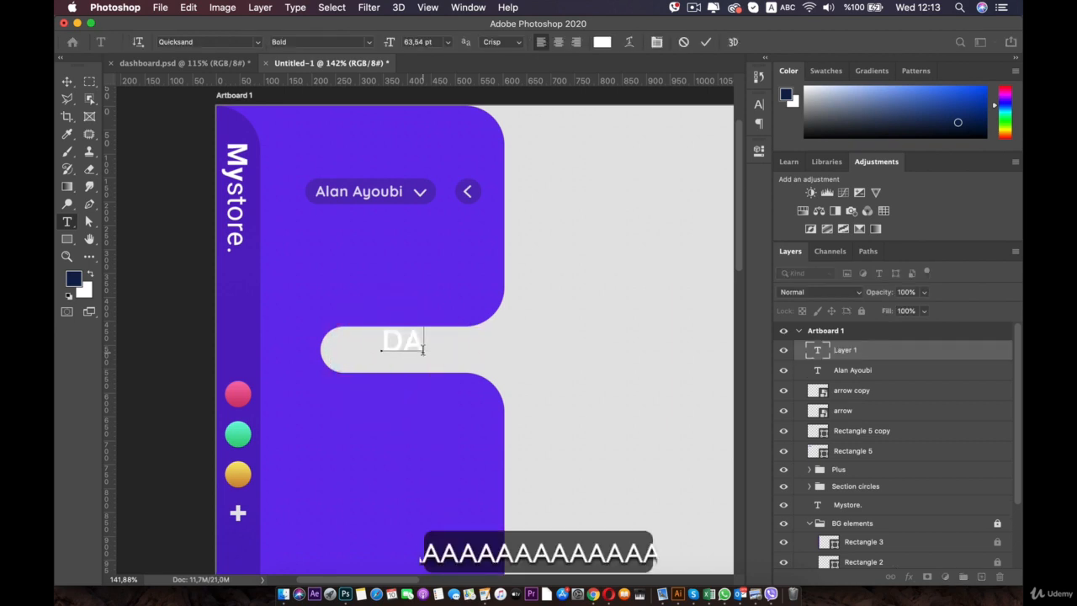
{"action": "type", "text": "SHBOARRD"}
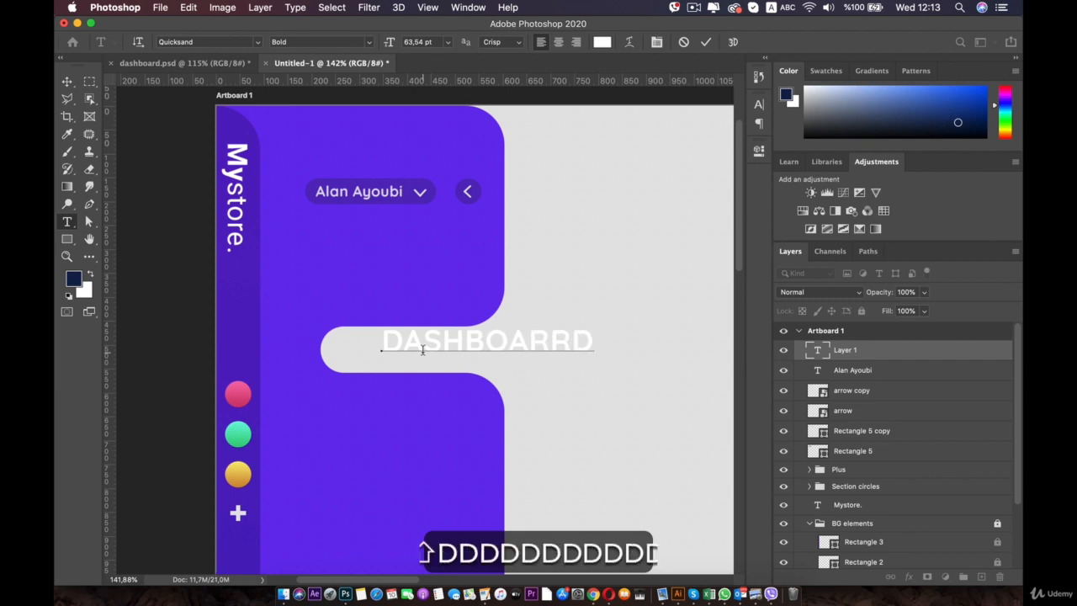
{"action": "key", "text": "shift+BackSpace"}
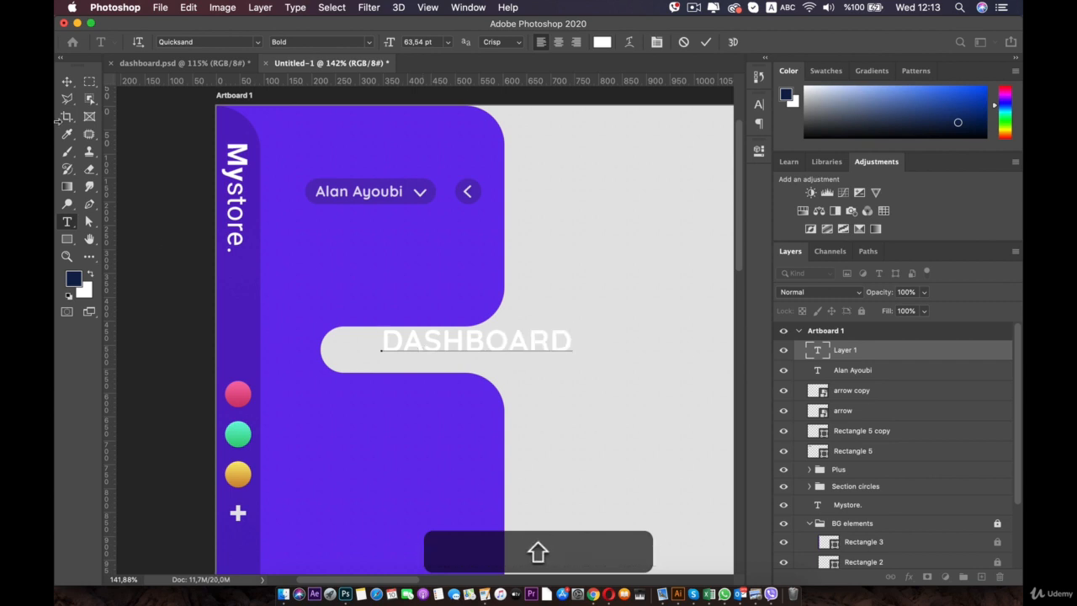
Step: Scale the DASHBOARD text to about 69% and position it inside the light rounded notch
{"action": "left_click", "coordinate": [67, 83]}
{"action": "left_click_drag", "start_coordinate": [424, 338], "coordinate": [397, 345]}
{"action": "left_click_drag", "start_coordinate": [539, 346], "coordinate": [446, 347]}
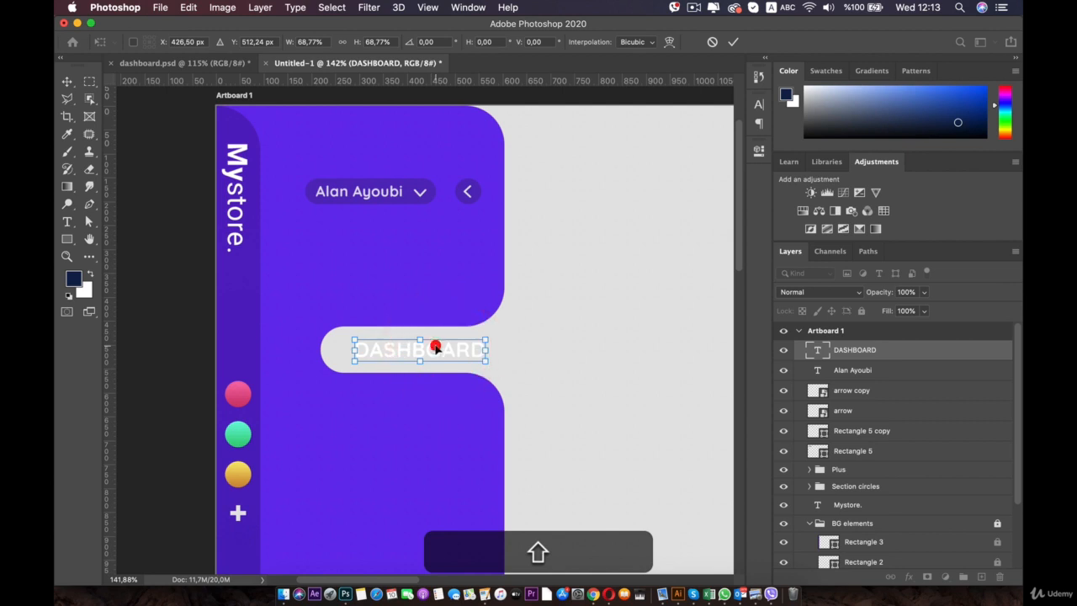
Step: Recolour the DASHBOARD text to purple #5927bf, sampled beside the name in the user dropdown
{"action": "double_click", "coordinate": [436, 345]}
{"action": "double_click", "coordinate": [471, 347]}
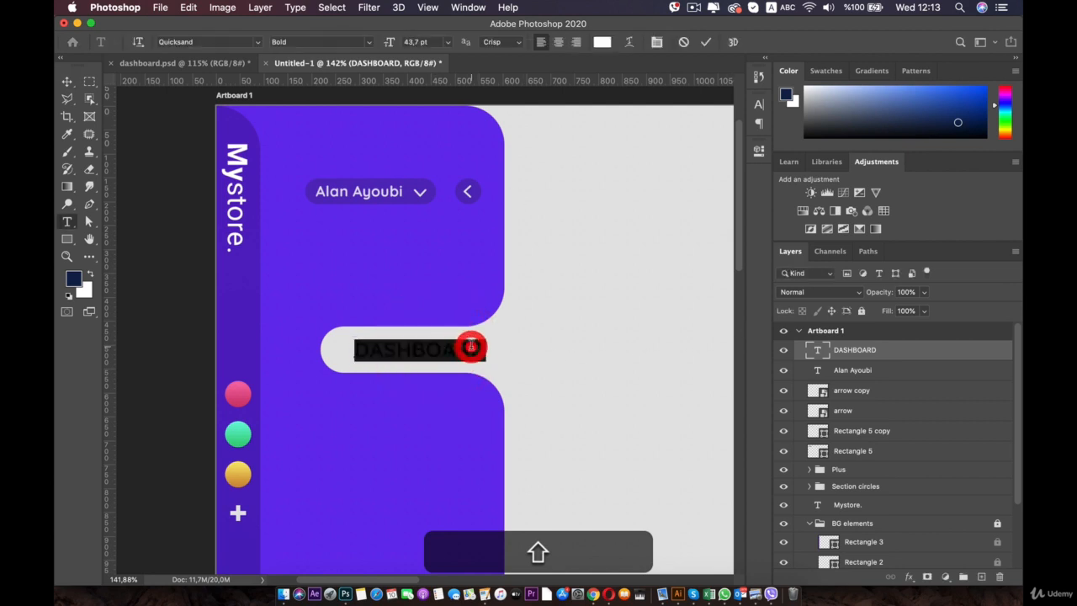
{"action": "left_click", "coordinate": [603, 42]}
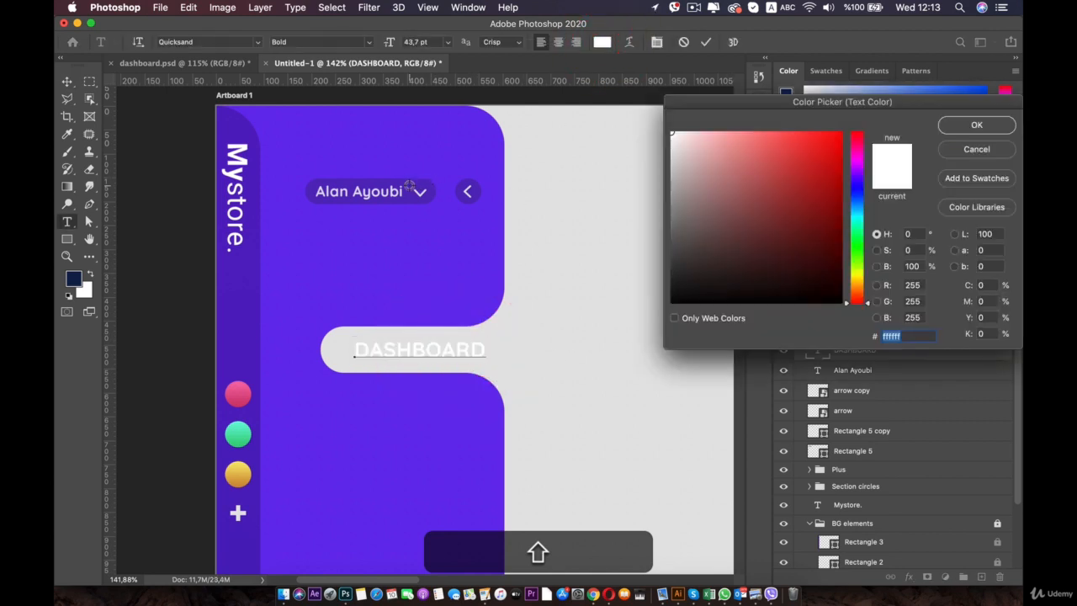
{"action": "left_click", "coordinate": [409, 184]}
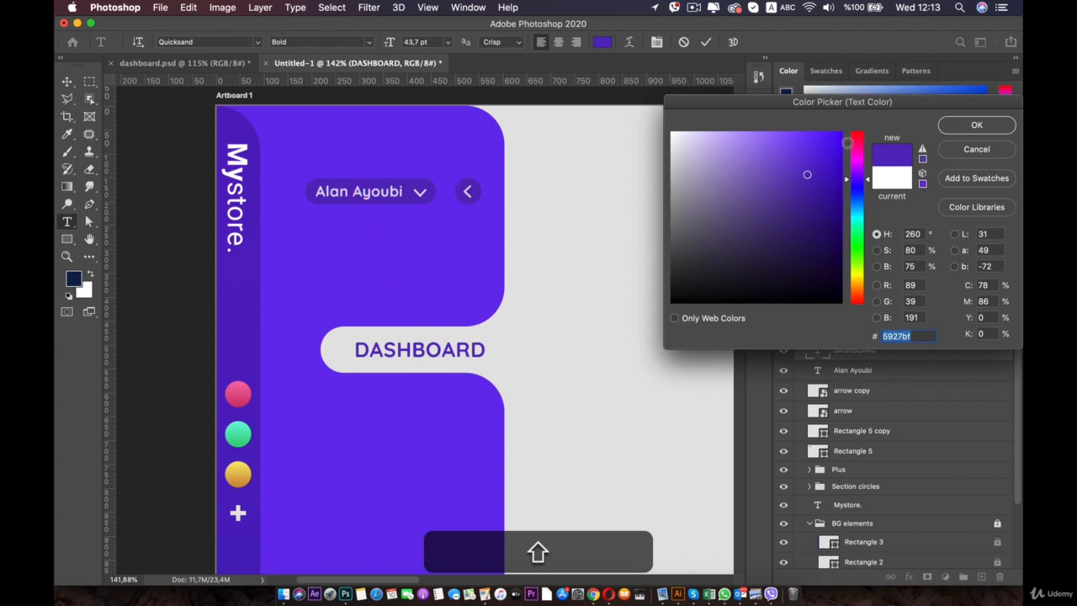
{"action": "left_click", "coordinate": [971, 125]}
{"action": "left_click", "coordinate": [65, 82]}
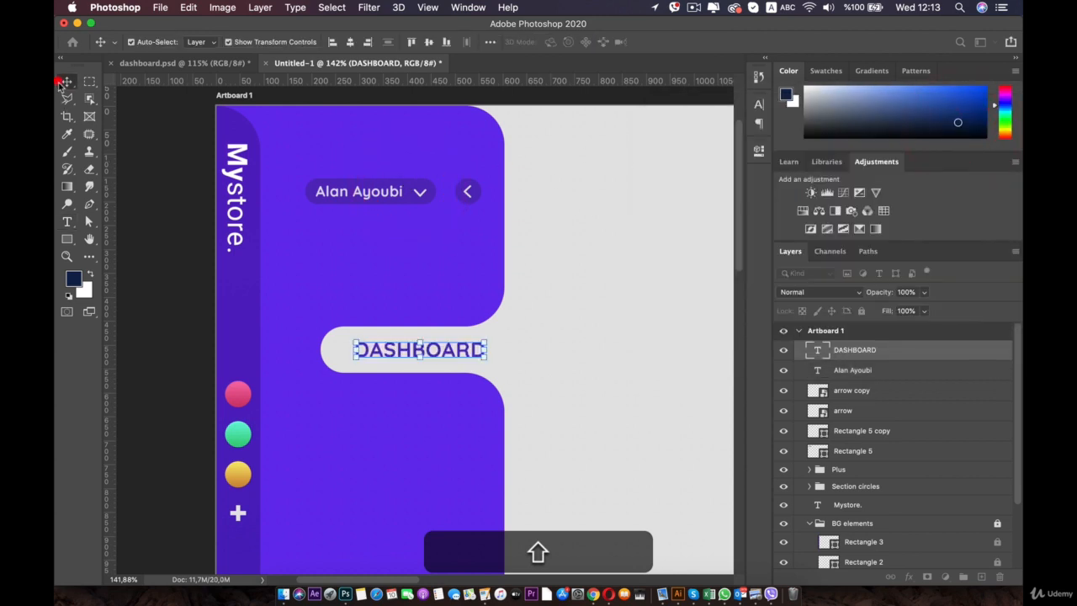
{"action": "left_click", "coordinate": [194, 250]}
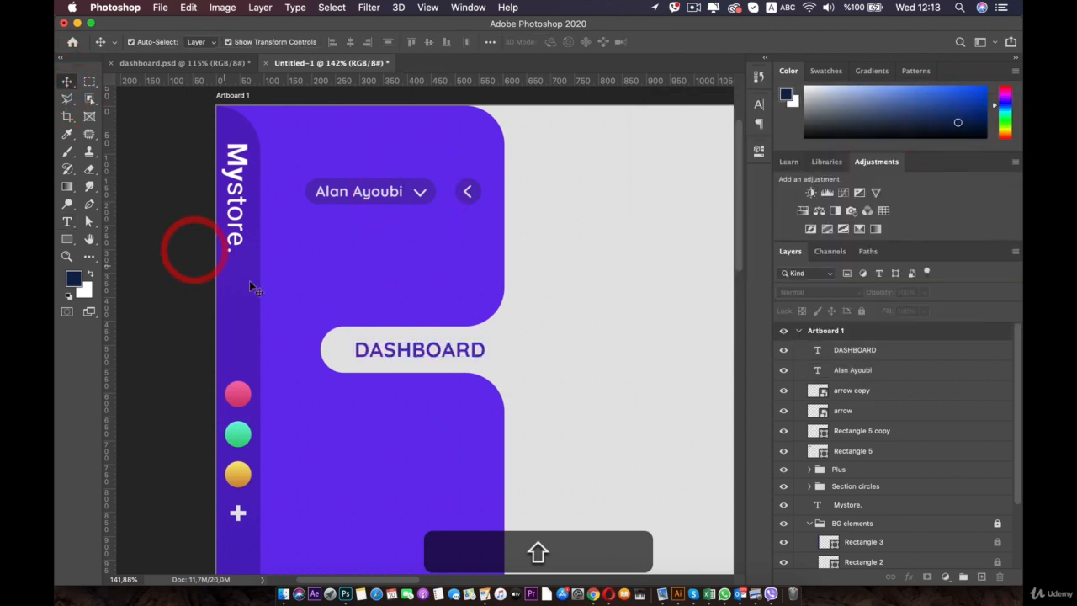
Step: Recolour the DASHBOARD text to the sidebar's brighter purple #6b2bed, sampled from the sidebar background
{"action": "left_click", "coordinate": [380, 350]}
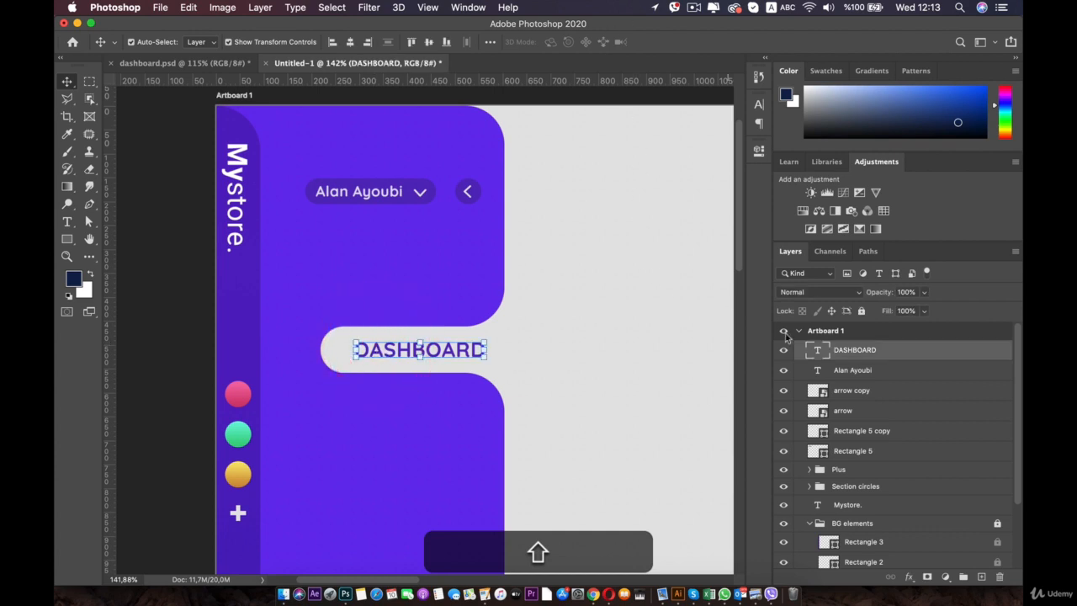
{"action": "double_click", "coordinate": [819, 350]}
{"action": "left_click", "coordinate": [410, 226]}
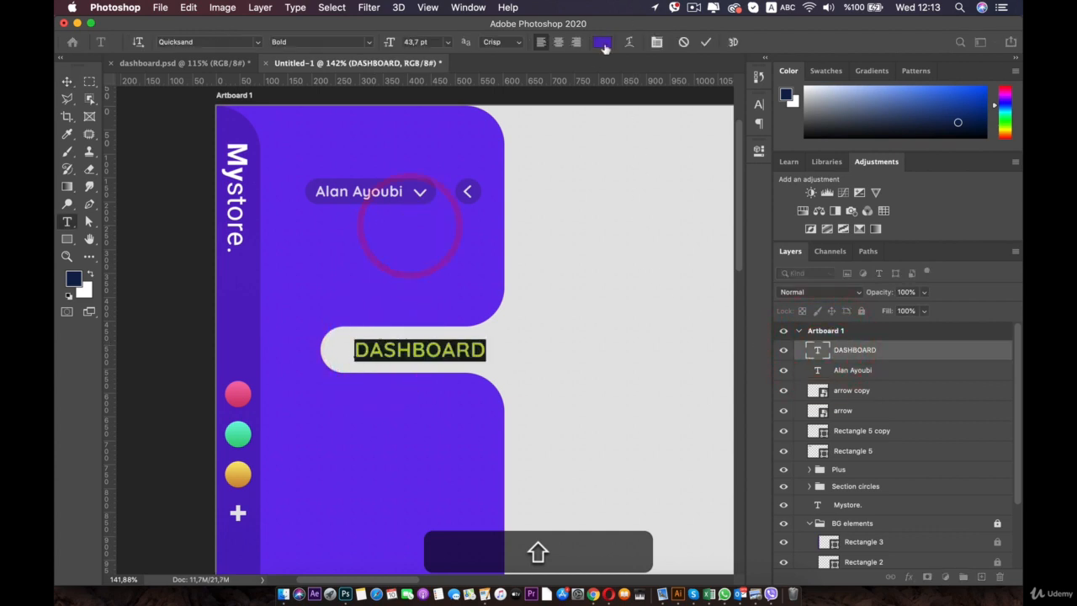
{"action": "left_click", "coordinate": [603, 43]}
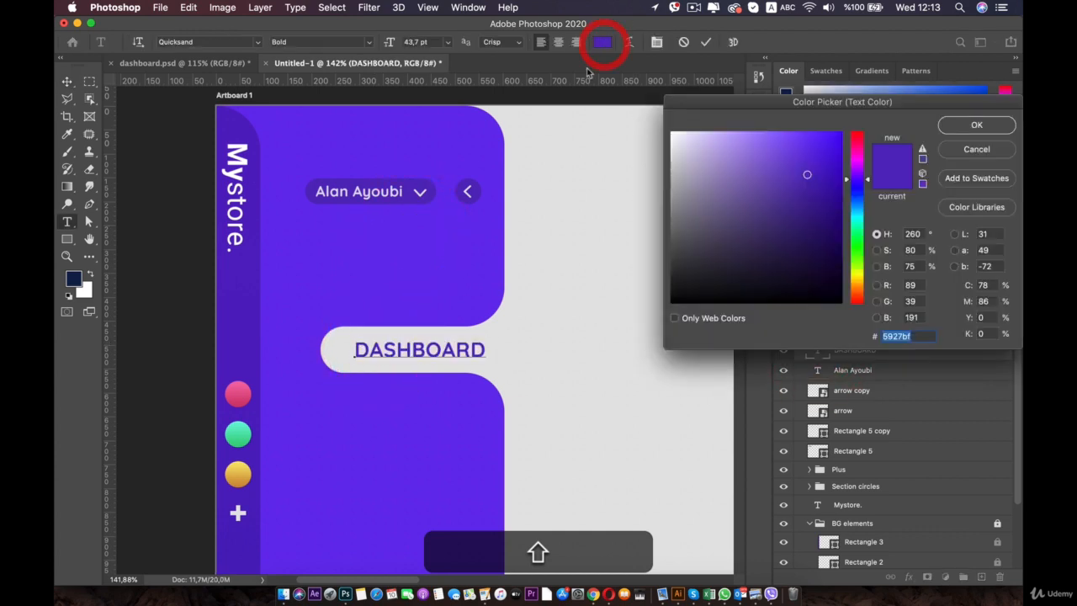
{"action": "left_click", "coordinate": [453, 242]}
{"action": "left_click", "coordinate": [976, 124]}
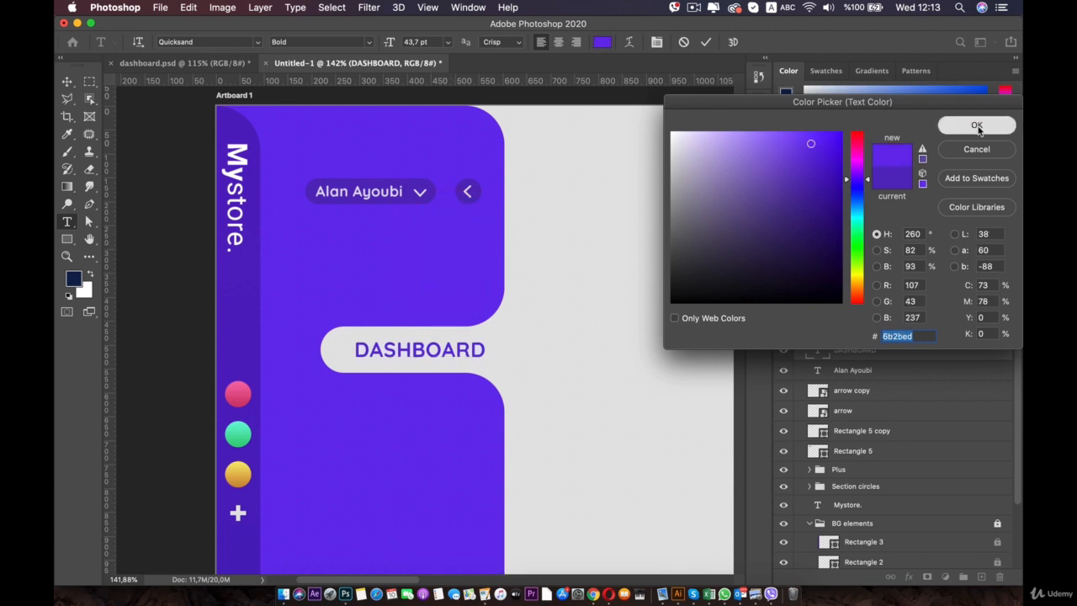
{"action": "left_click", "coordinate": [66, 82]}
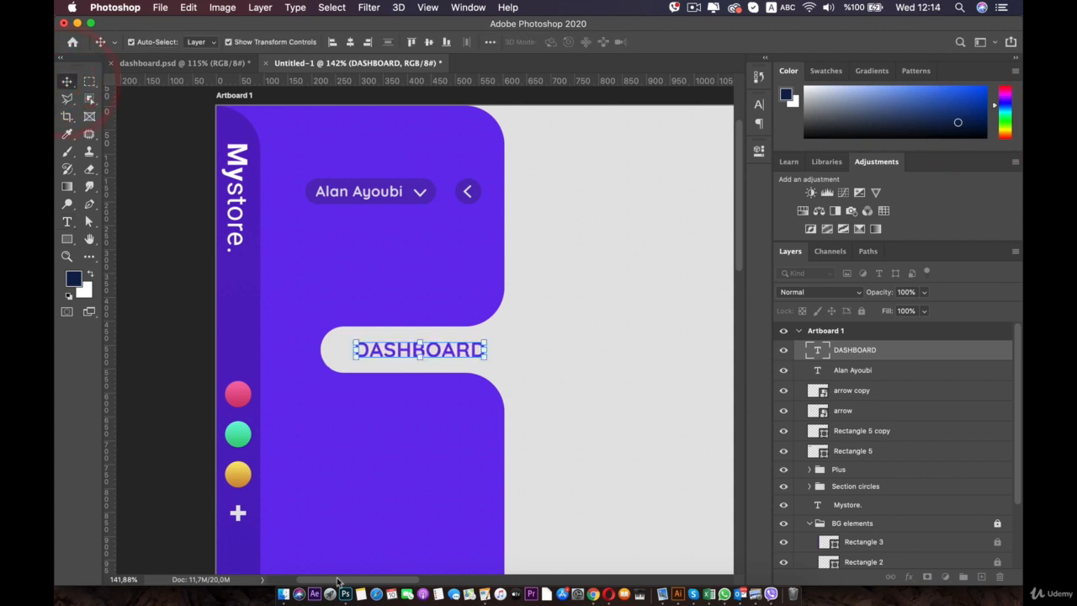
Step: Preview dashboard.png in the Finder's Icons folder and place it in the Untitled-1 design
{"action": "left_click", "coordinate": [283, 594]}
{"action": "left_click", "coordinate": [522, 174]}
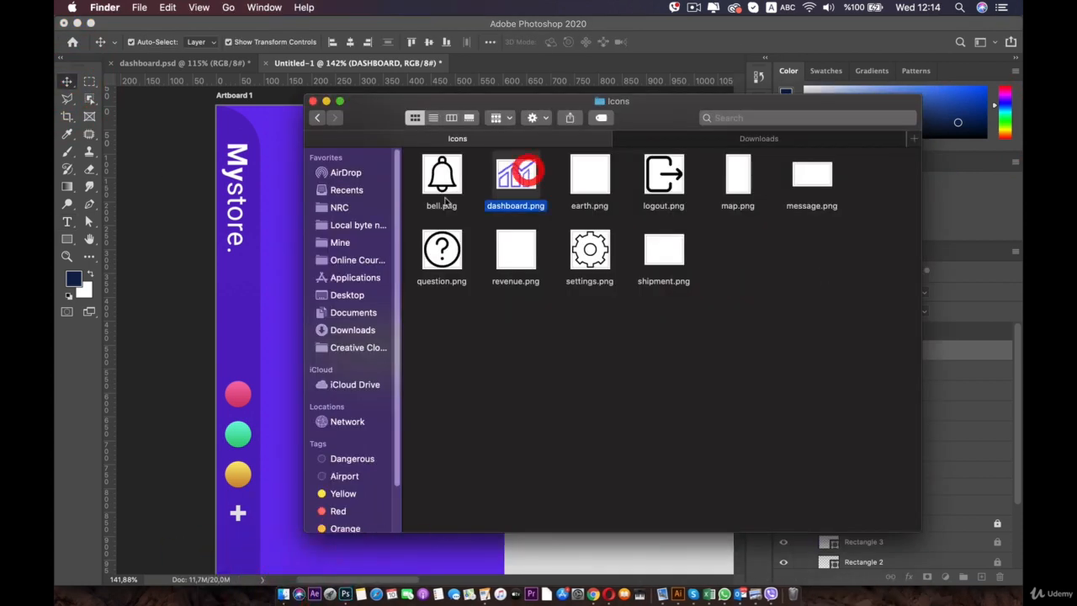
{"action": "key", "text": "space"}
{"action": "key", "text": "space"}
{"action": "left_click_drag", "start_coordinate": [517, 177], "coordinate": [272, 279]}
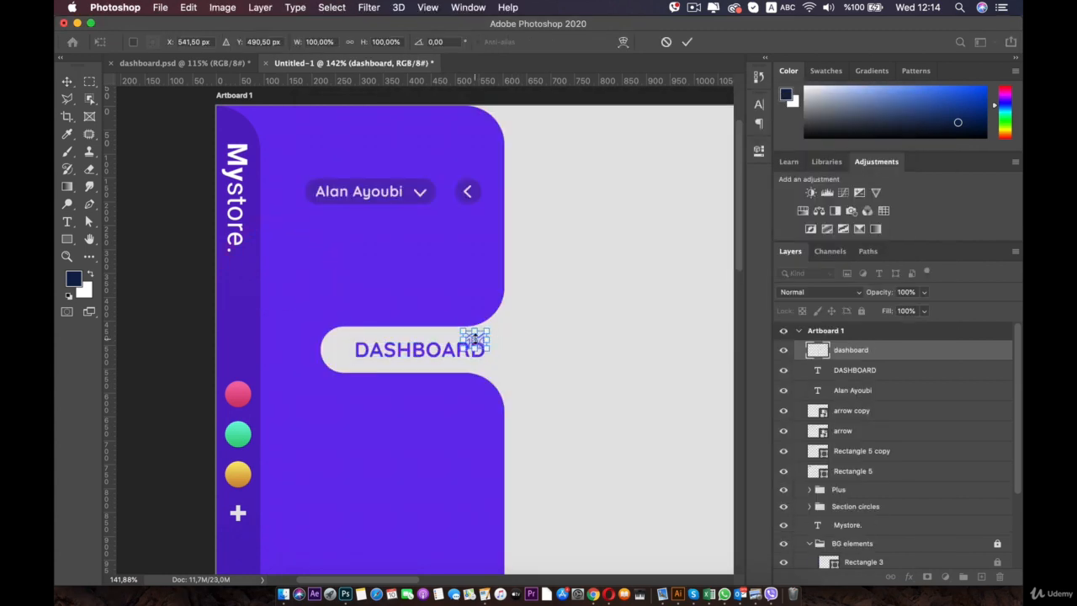
Step: Position the placed dashboard icon in the light notch, just before the DASHBOARD text, and commit the placement
{"action": "scroll", "coordinate": [473, 340], "scroll_direction": "up", "scroll_amount": 5}
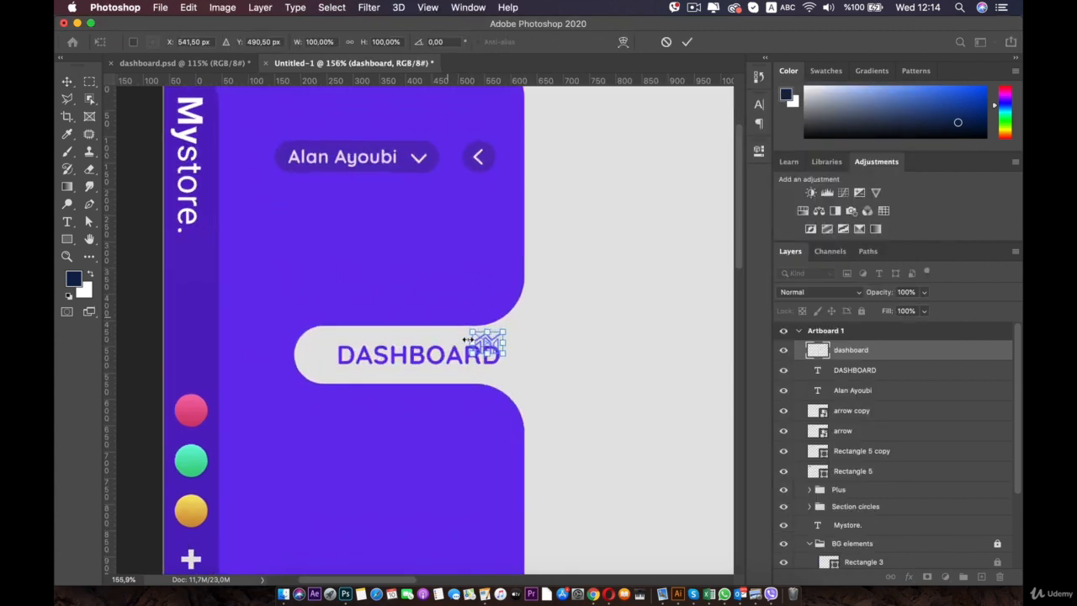
{"action": "left_click_drag", "start_coordinate": [425, 324], "coordinate": [469, 298]}
{"action": "left_click_drag", "start_coordinate": [571, 318], "coordinate": [299, 329]}
{"action": "double_click", "coordinate": [286, 340]}
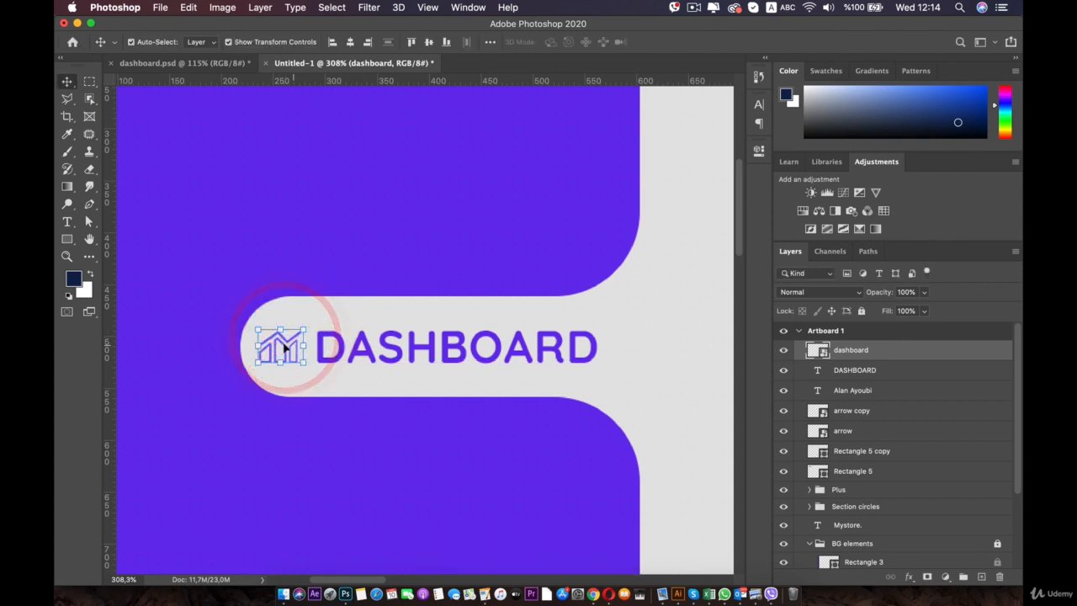
Step: Apply a Color Overlay in purple #6b2bed, sampled from the sidebar background, to the dashboard icon
{"action": "left_click", "coordinate": [909, 577]}
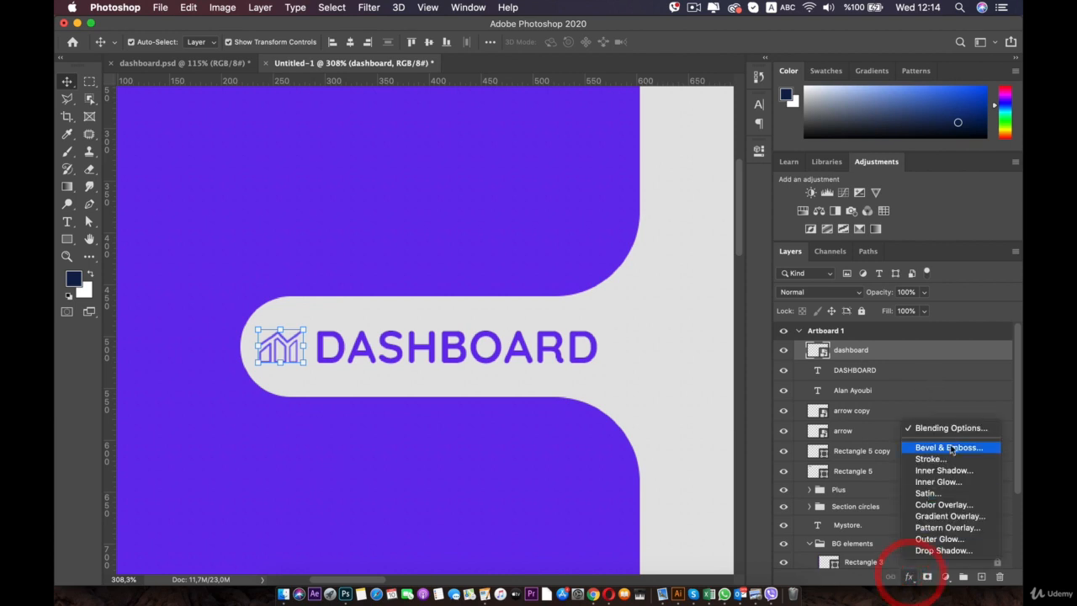
{"action": "left_click", "coordinate": [921, 505]}
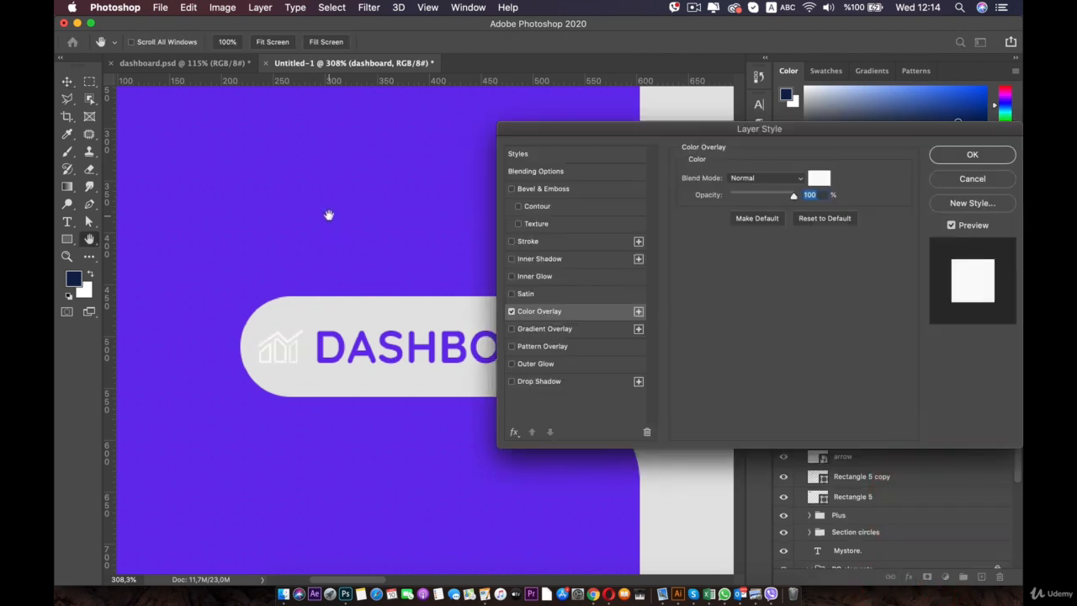
{"action": "left_click", "coordinate": [814, 183]}
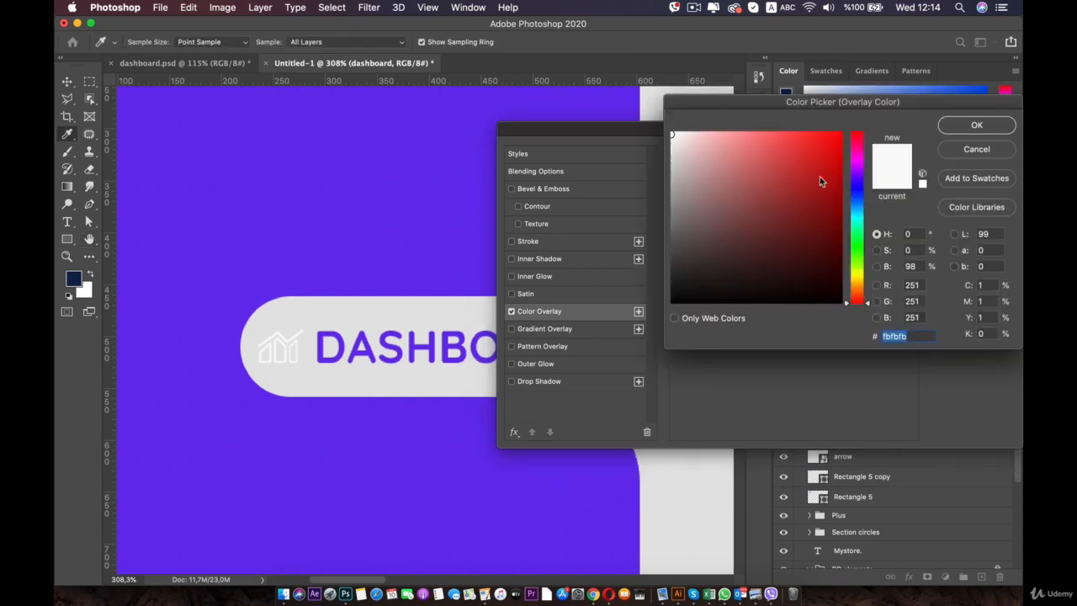
{"action": "left_click", "coordinate": [246, 176]}
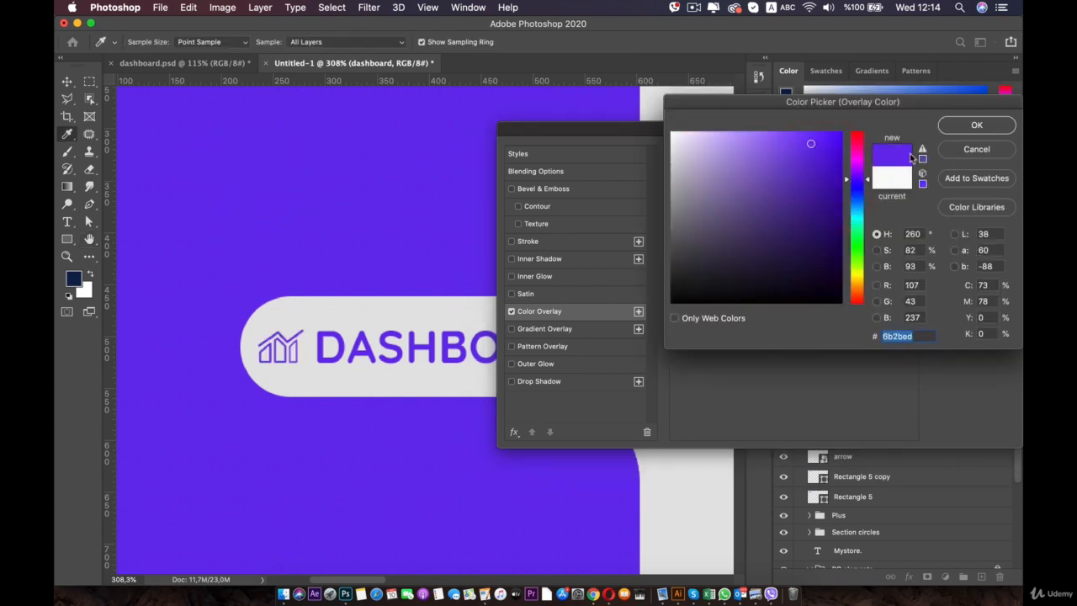
{"action": "left_click", "coordinate": [964, 127]}
{"action": "left_click", "coordinate": [959, 157]}
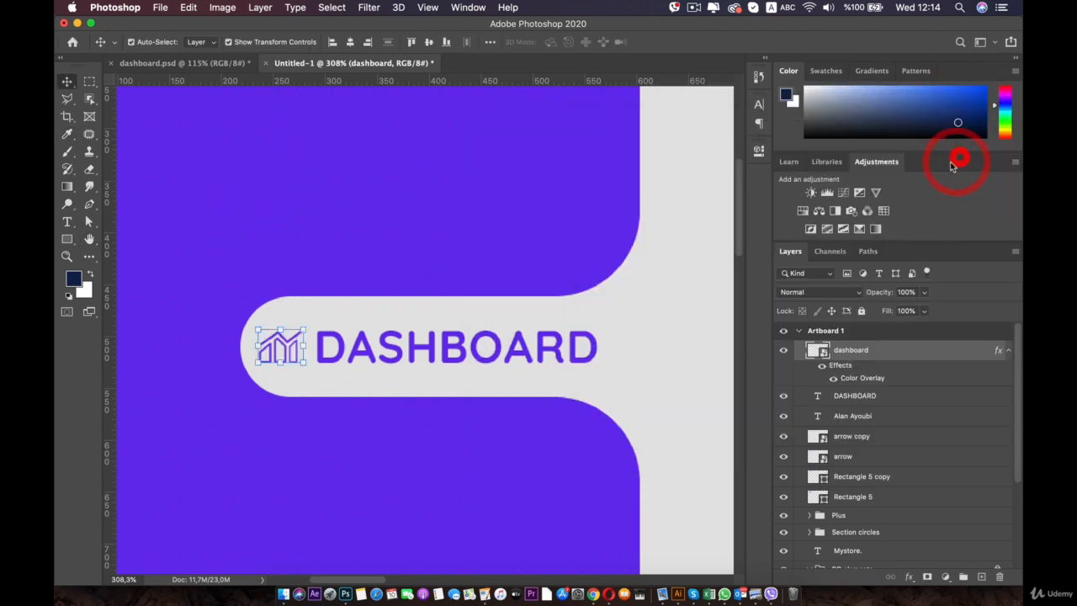
Step: Nudge the DASHBOARD text down and back up inside the light notch
{"action": "left_click", "coordinate": [595, 345]}
{"action": "left_click", "coordinate": [393, 351]}
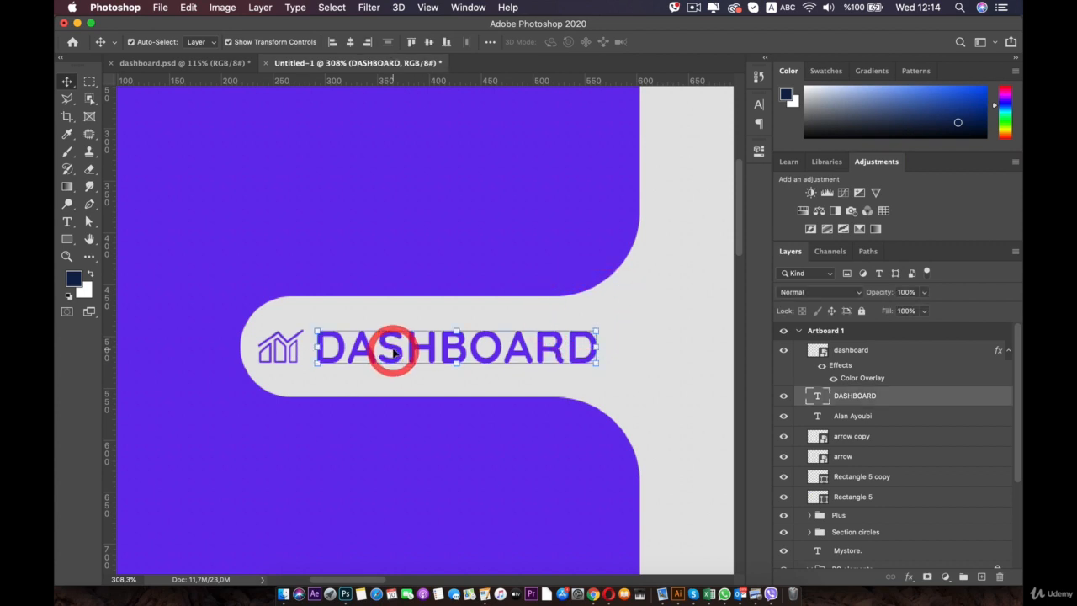
{"action": "key", "text": "Down"}
{"action": "key", "text": "Down"}
{"action": "key", "text": "Down"}
{"action": "key", "text": "Down"}
{"action": "key", "text": "Down"}
{"action": "key", "text": "Down"}
{"action": "key", "text": "Down"}
{"action": "key", "text": "Down"}
{"action": "key", "text": "Down"}
{"action": "key", "text": "Down"}
{"action": "key", "text": "Down"}
{"action": "key", "text": "Down"}
{"action": "key", "text": "Up"}
{"action": "key", "text": "Up"}
{"action": "key", "text": "Up"}
{"action": "key", "text": "Up"}
{"action": "key", "text": "Up"}
{"action": "key", "text": "Up"}
{"action": "key", "text": "Up"}
{"action": "key", "text": "Up"}
{"action": "key", "text": "Up"}
{"action": "key", "text": "Up"}
{"action": "key", "text": "Up"}
{"action": "key", "text": "Up"}
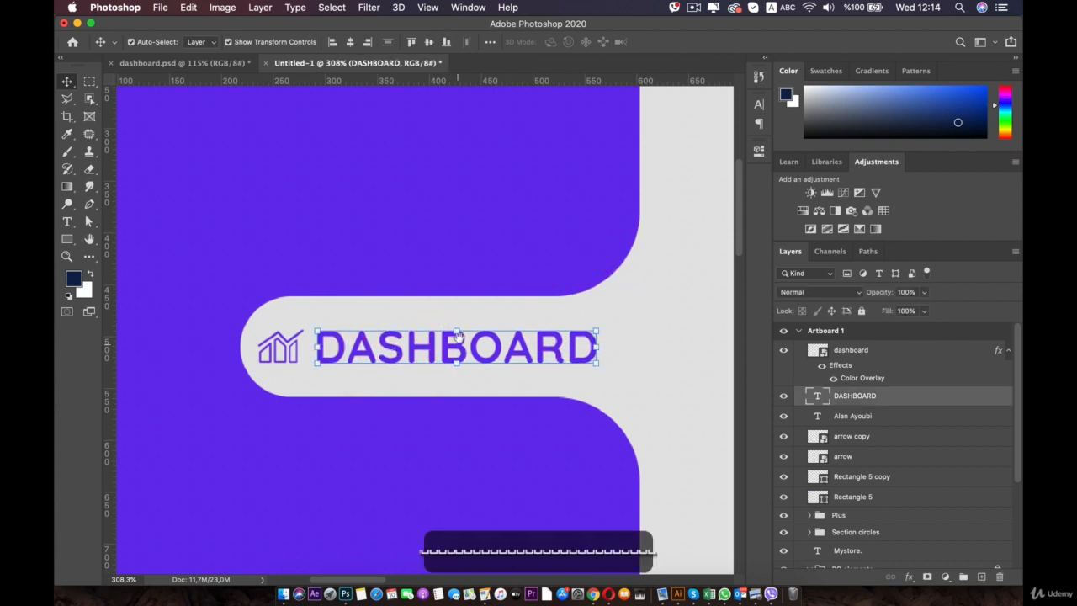
Step: Duplicate the DASHBOARD text and place the copy closely below the light notch, checking the menu layout in the dashboard.psd reference
{"action": "left_click_drag", "start_coordinate": [458, 343], "coordinate": [435, 382]}
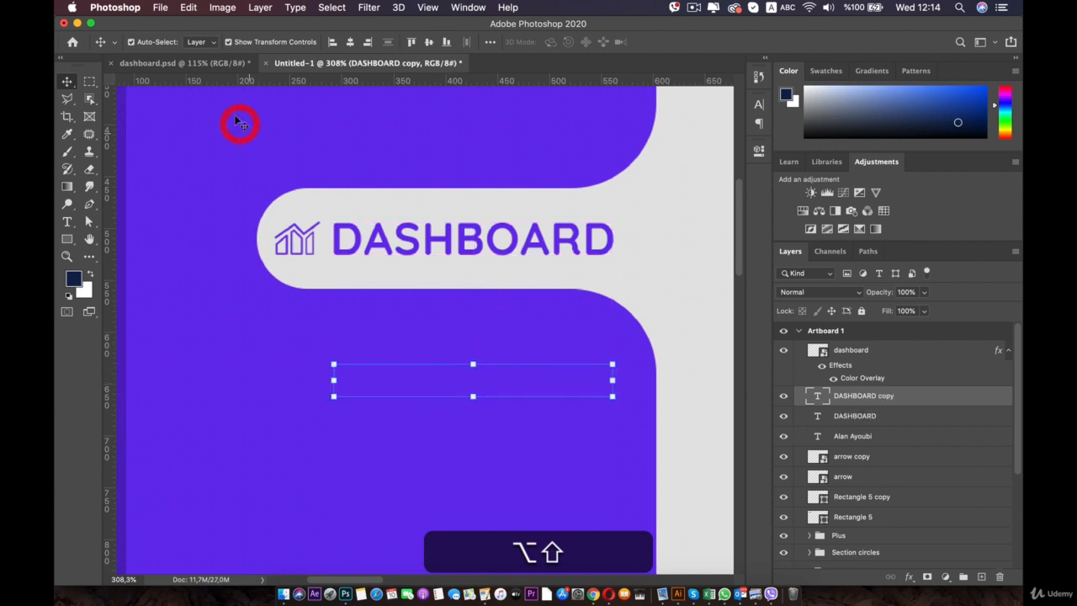
{"action": "left_click", "coordinate": [180, 63]}
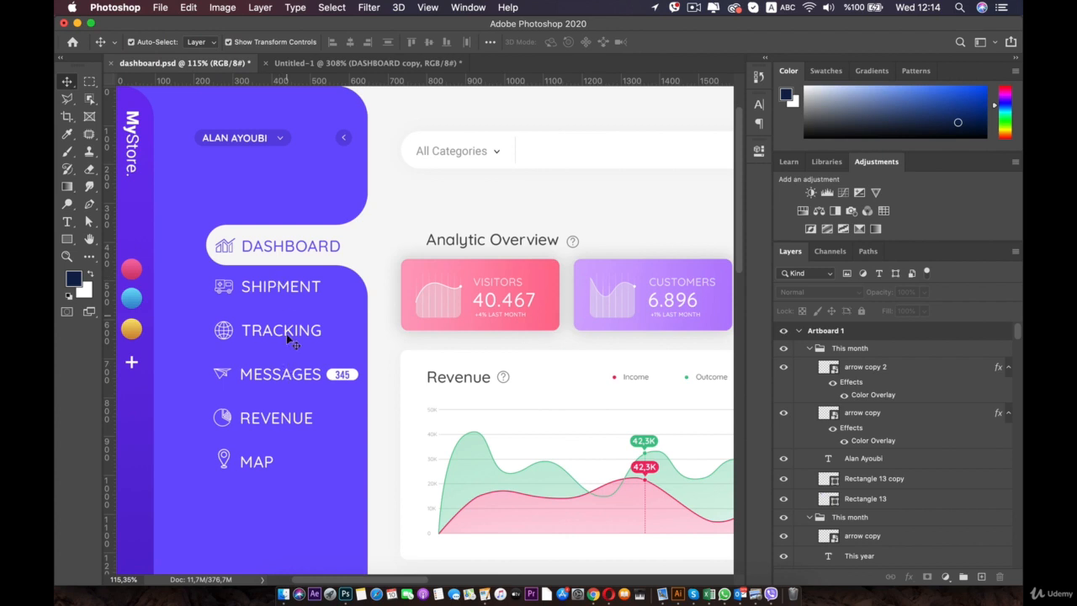
{"action": "left_click", "coordinate": [337, 63]}
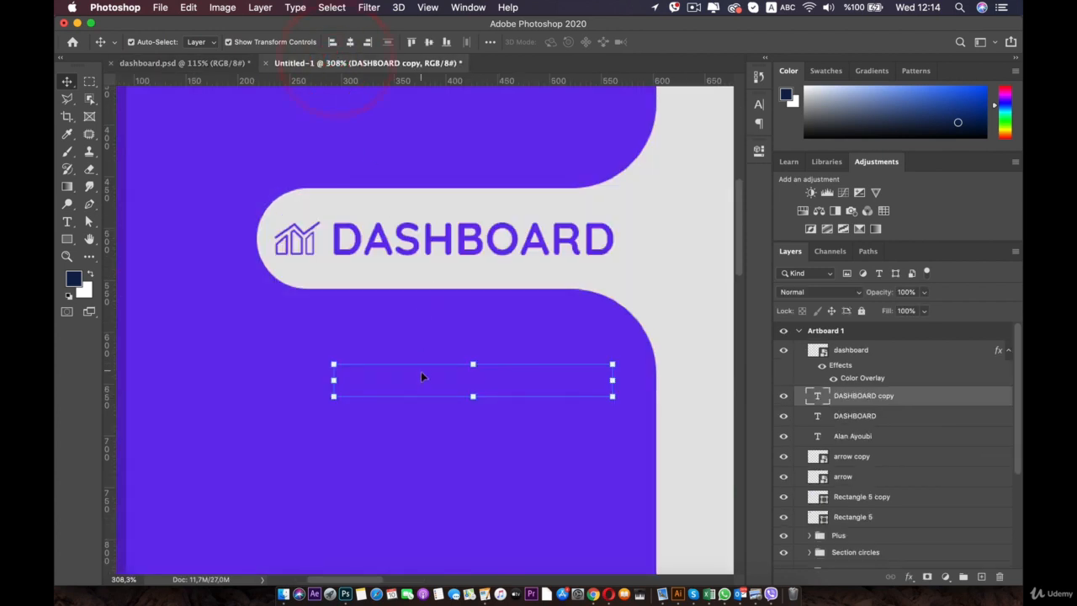
{"action": "left_click_drag", "start_coordinate": [422, 377], "coordinate": [414, 334]}
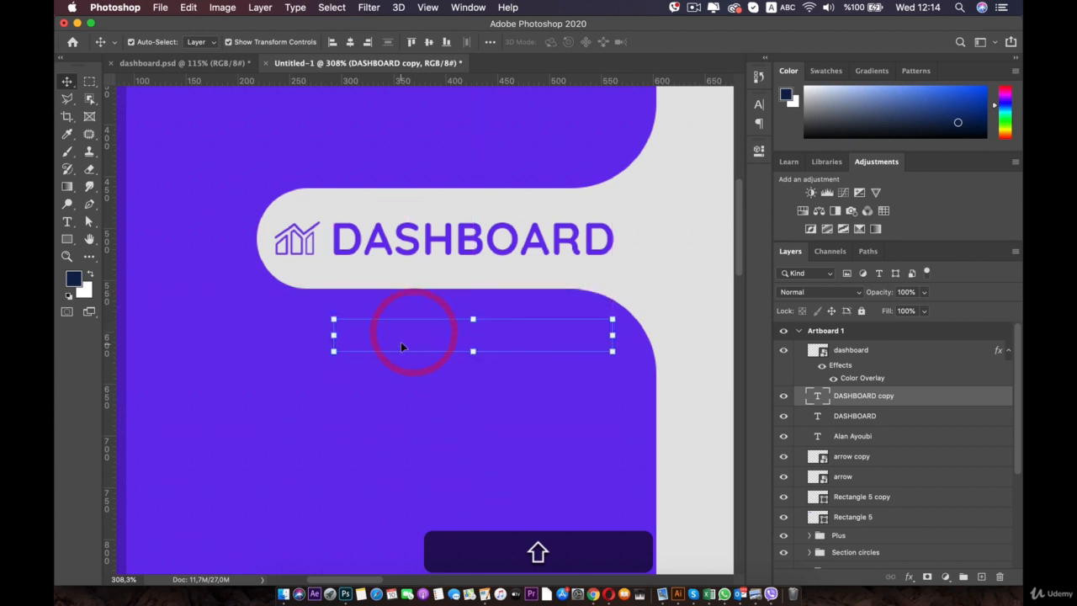
Step: Check the menu labels in the dashboard.psd reference and replace the copied label's text with "SHIPING"
{"action": "double_click", "coordinate": [401, 341]}
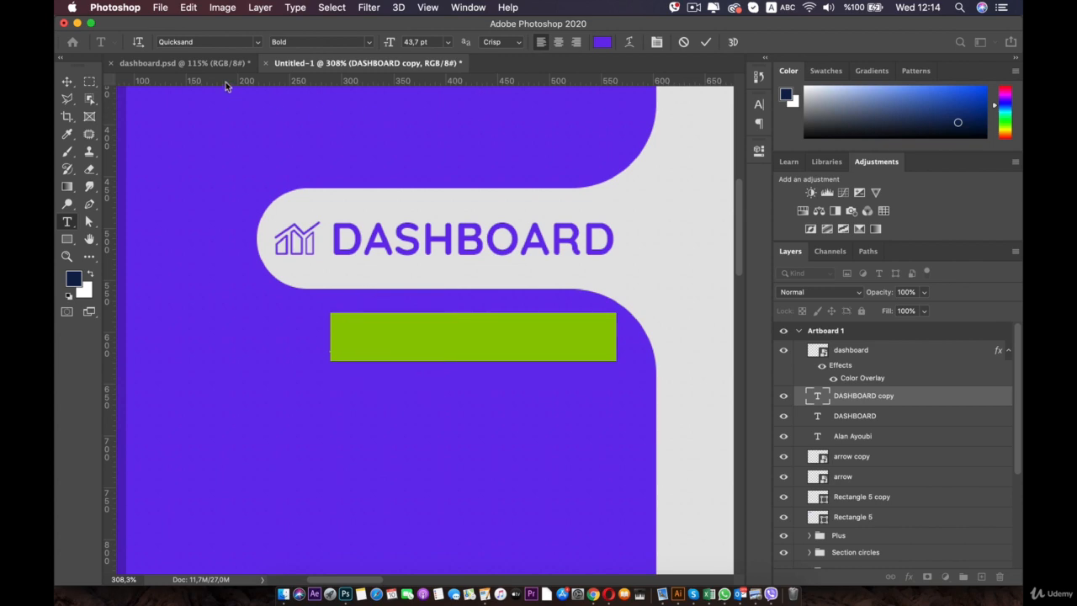
{"action": "left_click", "coordinate": [200, 68]}
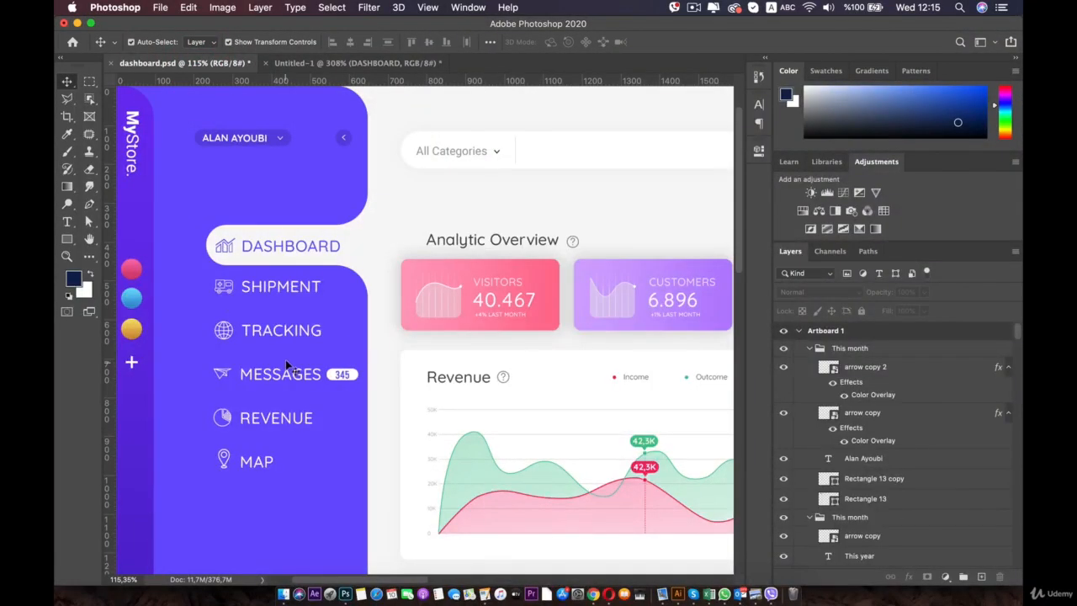
{"action": "left_click", "coordinate": [341, 63]}
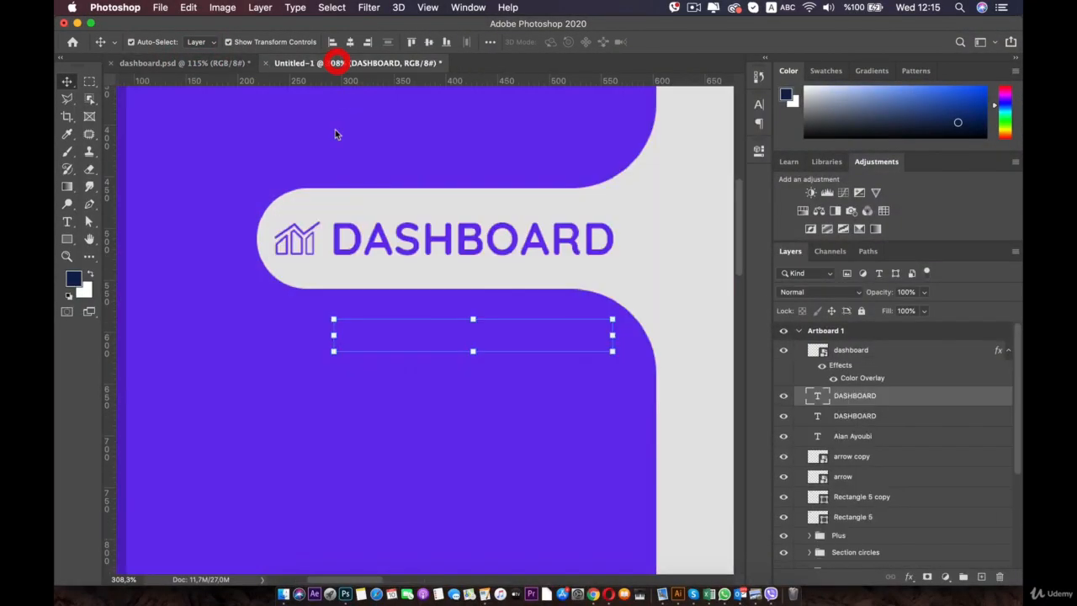
{"action": "double_click", "coordinate": [401, 335]}
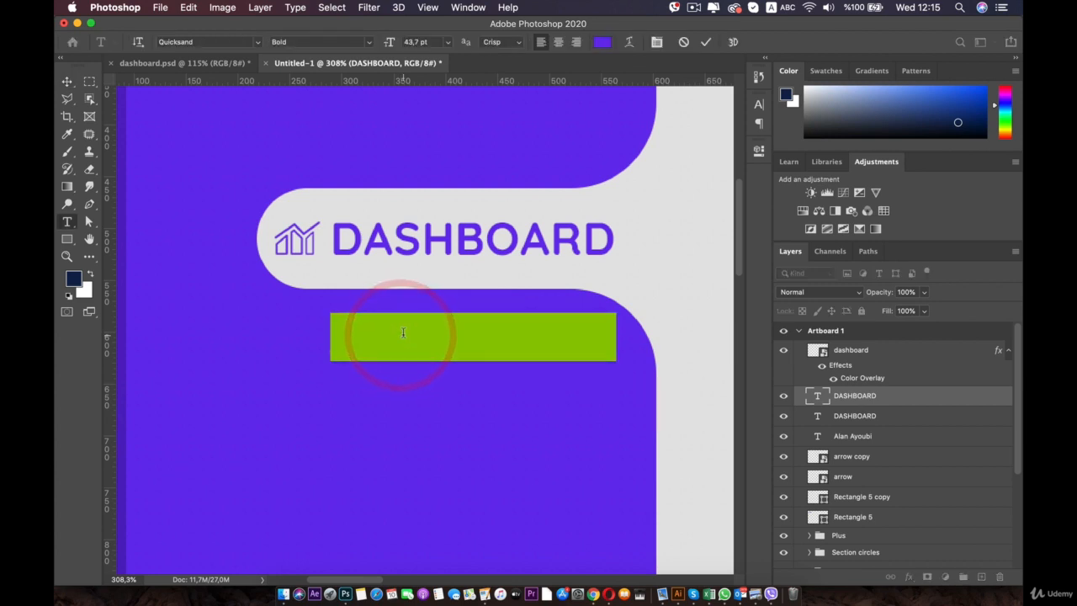
{"action": "type", "text": "SHI"}
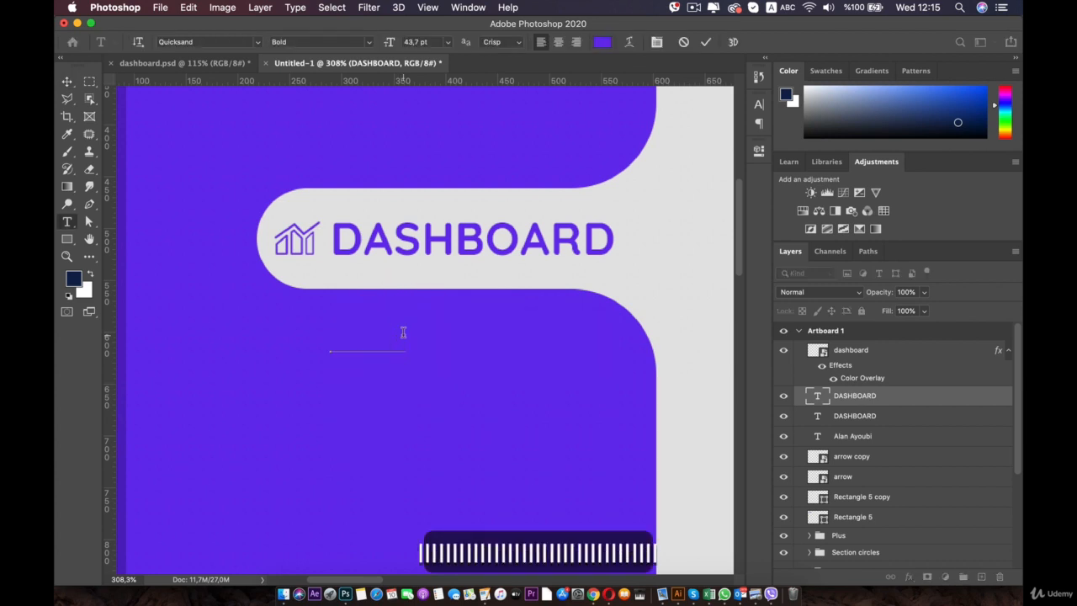
{"action": "type", "text": "PING"}
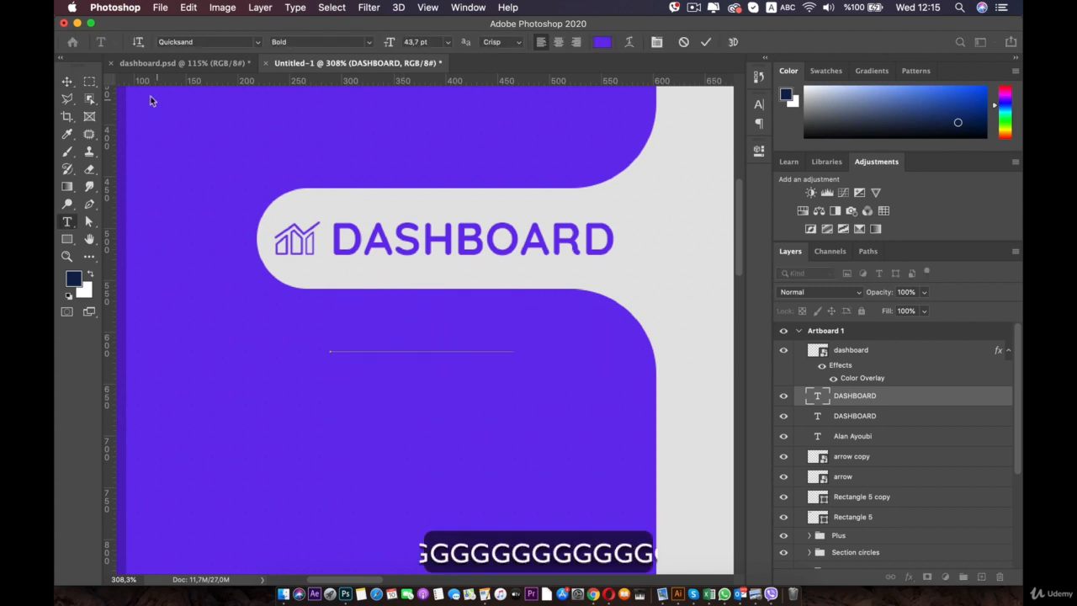
{"action": "left_click", "coordinate": [66, 81]}
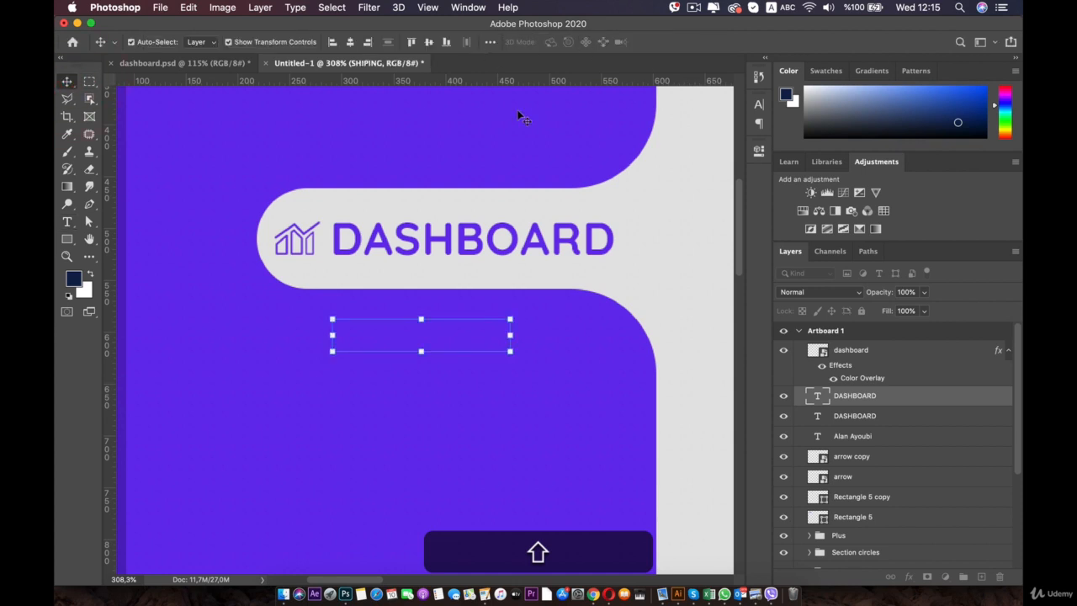
Step: Recolour the SHIPING text to white
{"action": "double_click", "coordinate": [821, 398]}
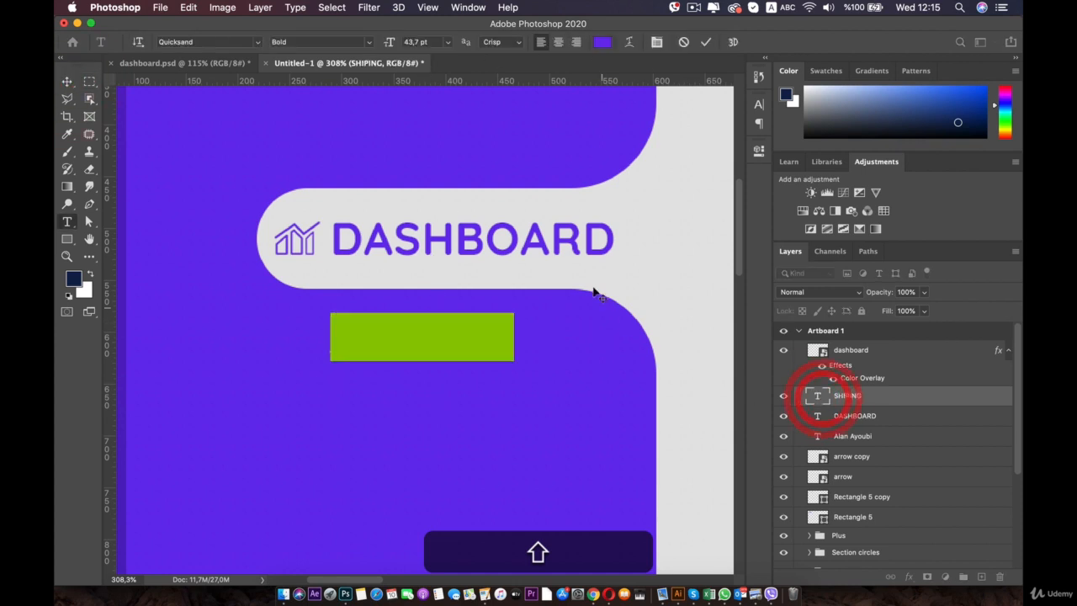
{"action": "left_click", "coordinate": [602, 42]}
{"action": "left_click", "coordinate": [638, 207]}
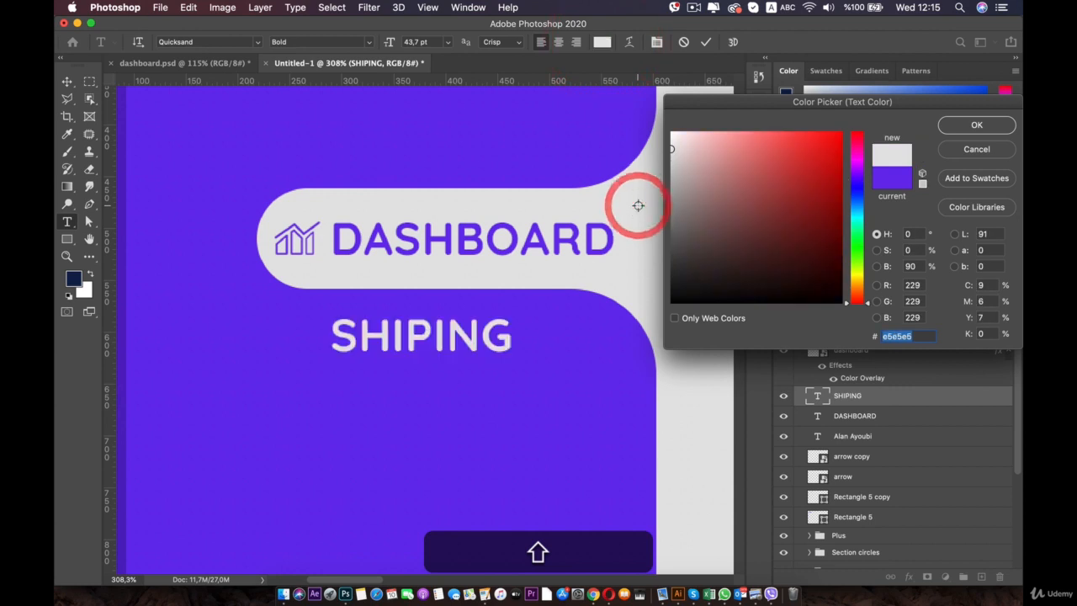
{"action": "left_click_drag", "start_coordinate": [689, 152], "coordinate": [645, 106]}
{"action": "left_click", "coordinate": [954, 126]}
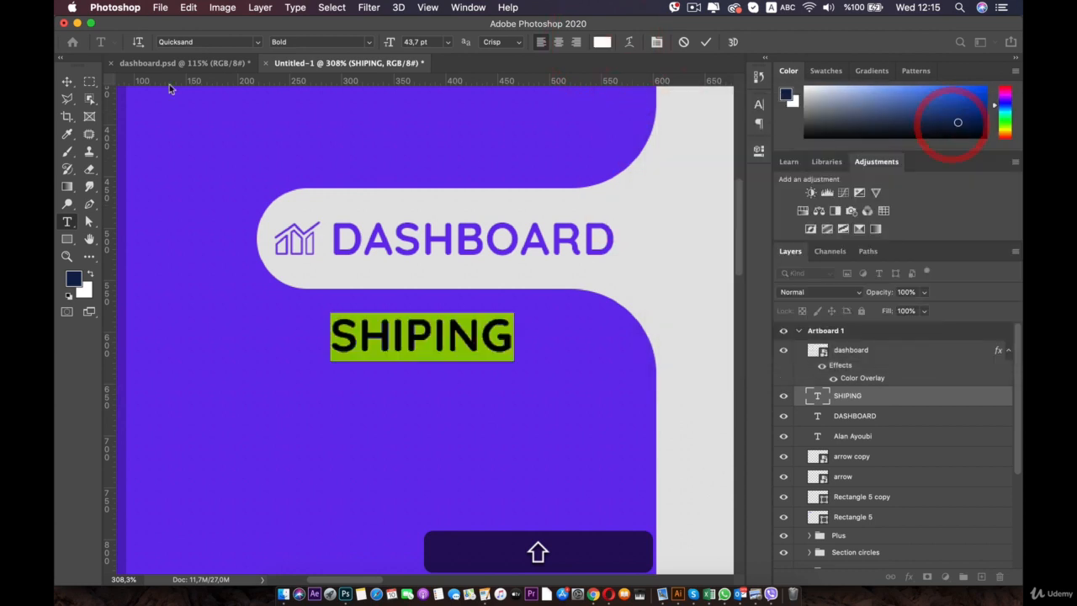
Step: Duplicate the white SHIPING label twice and space the two copies evenly below the original
{"action": "left_click", "coordinate": [69, 81]}
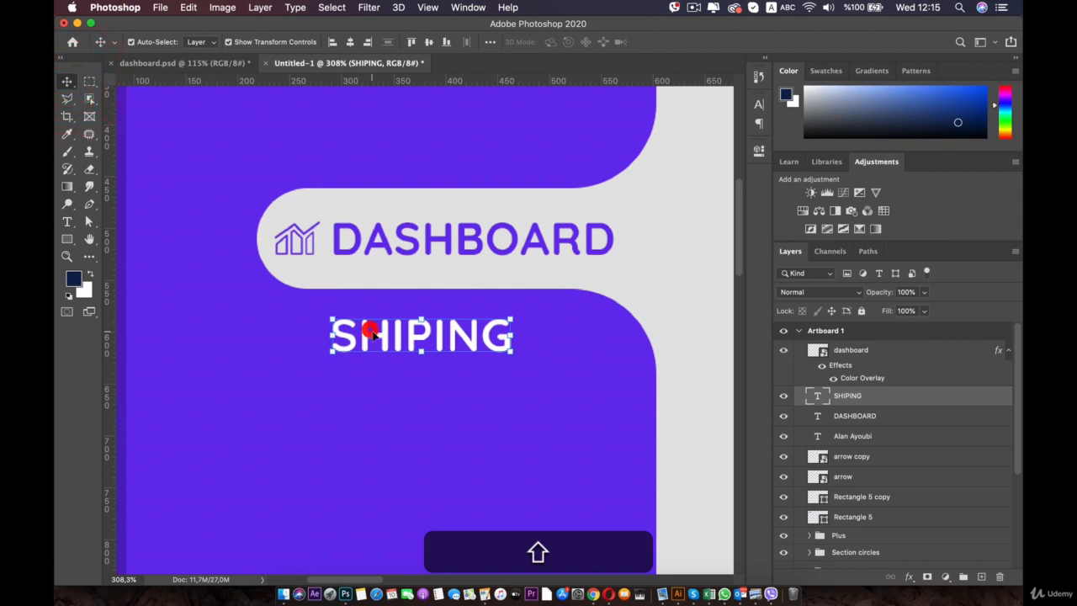
{"action": "left_click_drag", "start_coordinate": [371, 331], "coordinate": [393, 424]}
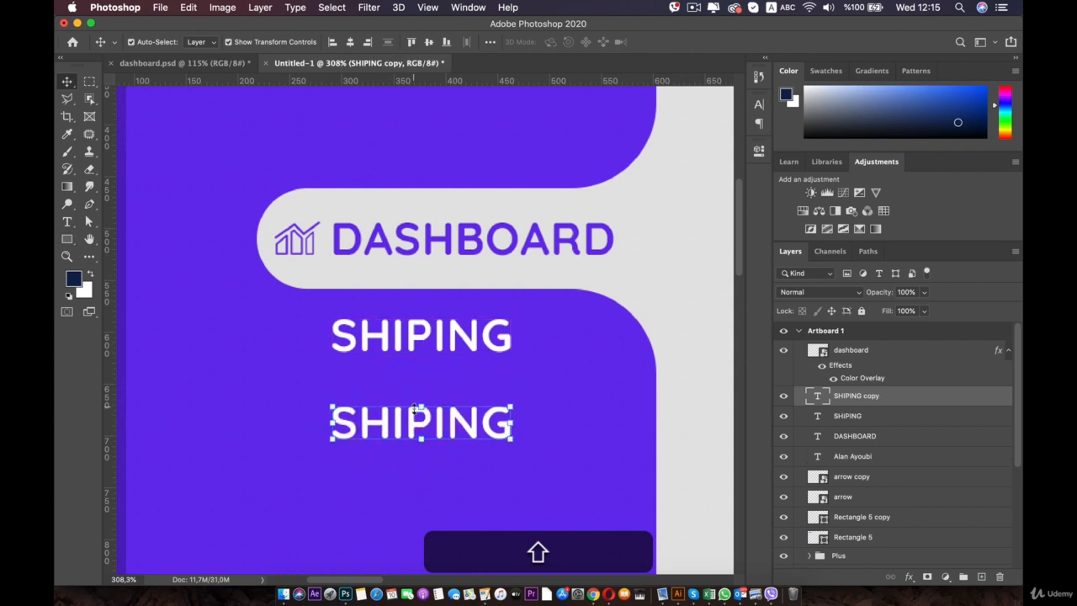
{"action": "left_click_drag", "start_coordinate": [418, 364], "coordinate": [421, 269]}
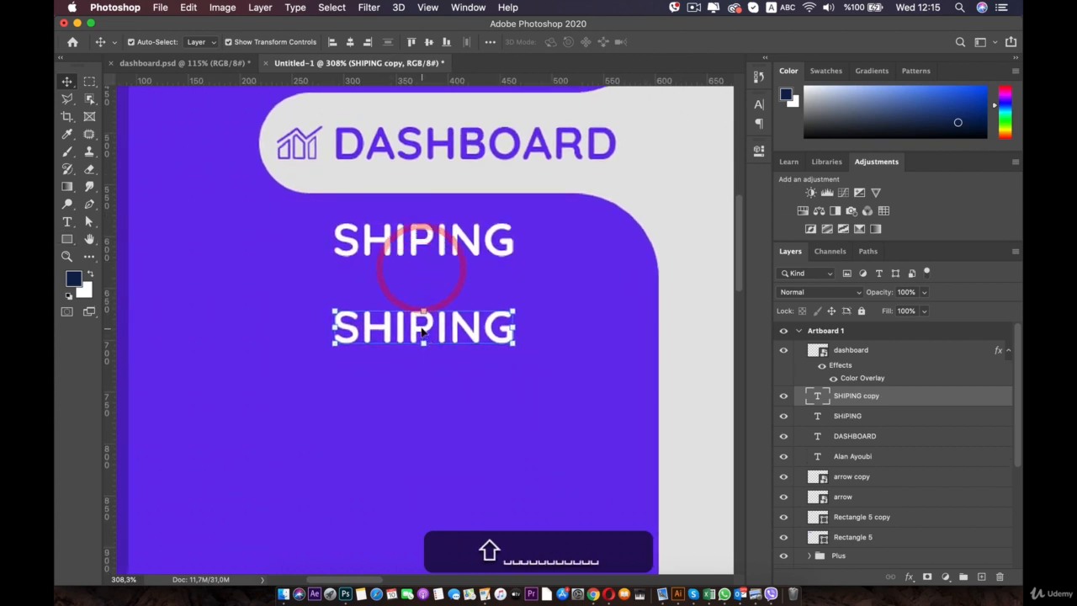
{"action": "mouse_move", "coordinate": [420, 329]}
{"action": "left_mouse_down"}
{"action": "mouse_move", "coordinate": [423, 389]}
{"action": "mouse_move", "coordinate": [422, 336]}
{"action": "left_mouse_up"}
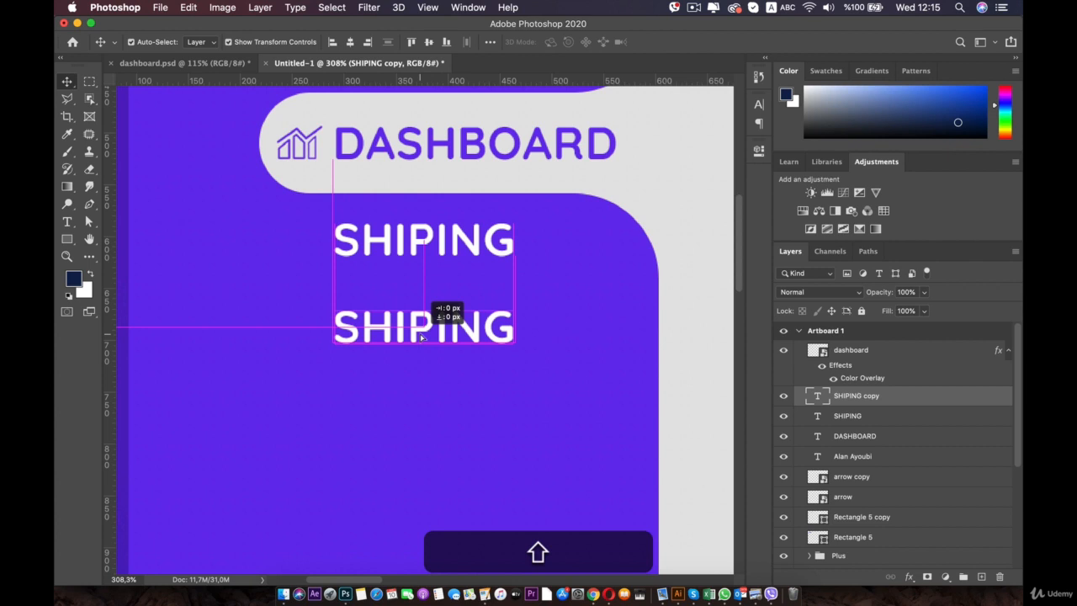
{"action": "left_click_drag", "start_coordinate": [422, 337], "coordinate": [407, 436]}
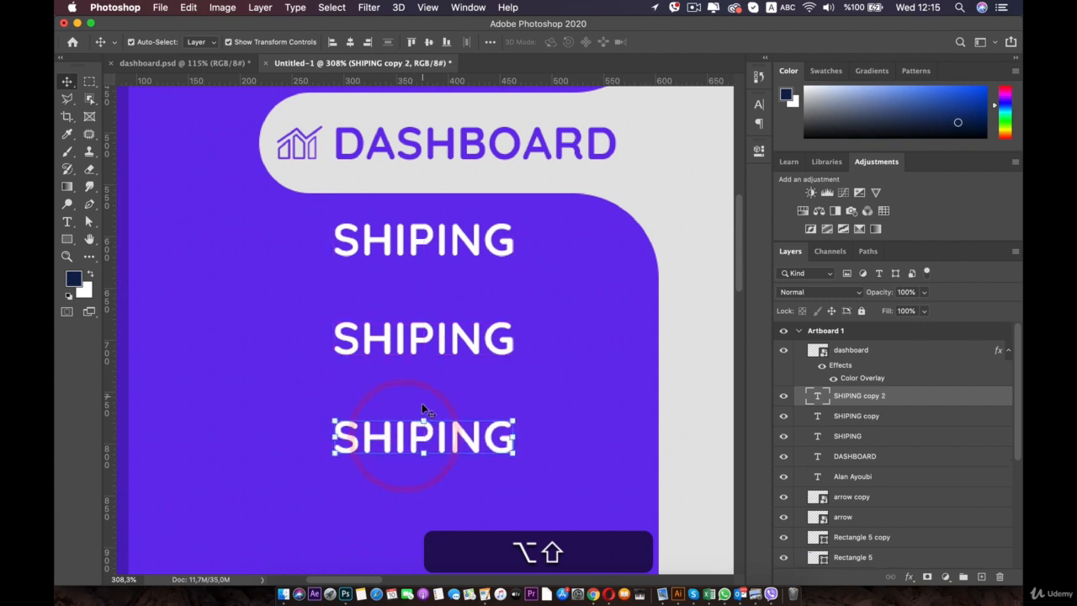
Step: Replace the text of the middle SHIPING label with "TRACKING"
{"action": "double_click", "coordinate": [419, 436]}
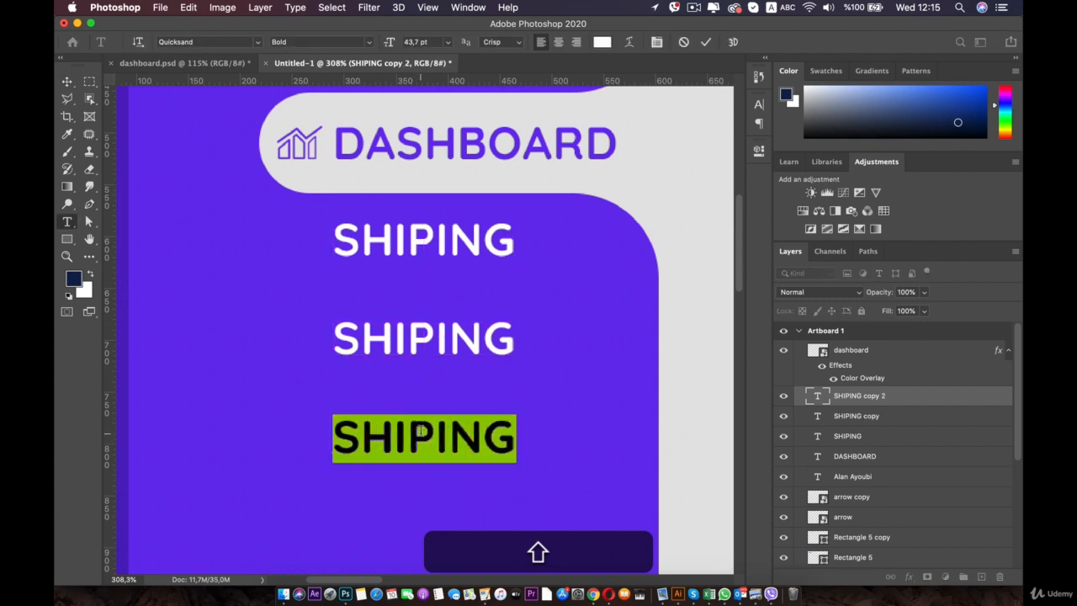
{"action": "left_click", "coordinate": [66, 81]}
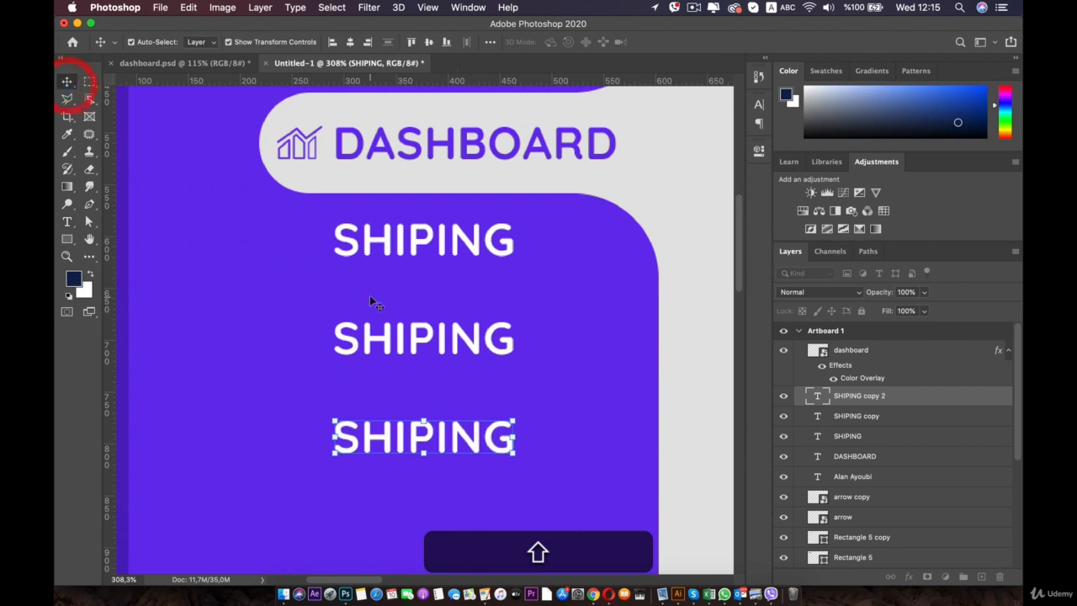
{"action": "left_click", "coordinate": [410, 349]}
{"action": "double_click", "coordinate": [413, 349]}
{"action": "type", "text": "TRA"}
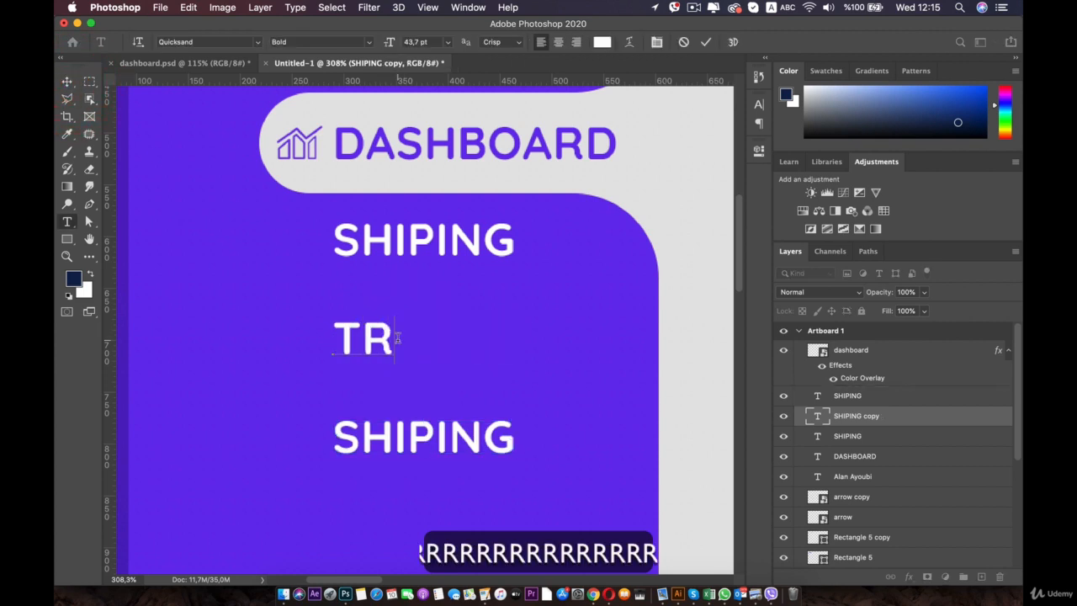
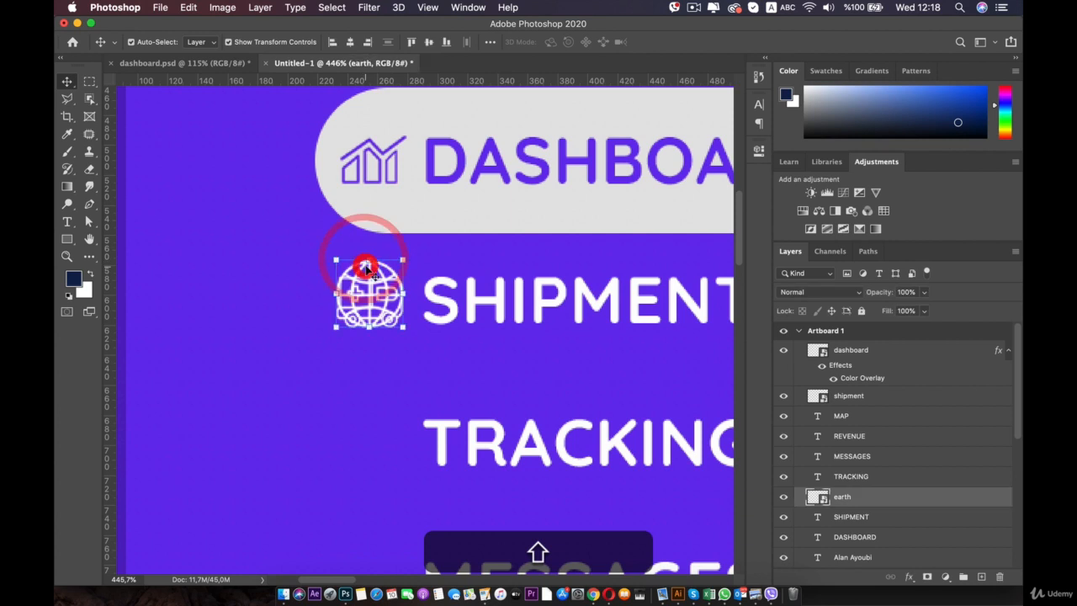
Step: Move the earth icon down beside the TRACKING label and nudge it to line up vertically with the text
{"action": "left_click_drag", "start_coordinate": [378, 269], "coordinate": [372, 412]}
{"action": "scroll", "coordinate": [371, 370], "scroll_direction": "down", "scroll_amount": 3}
{"action": "key", "text": "Down"}
{"action": "key", "text": "Down"}
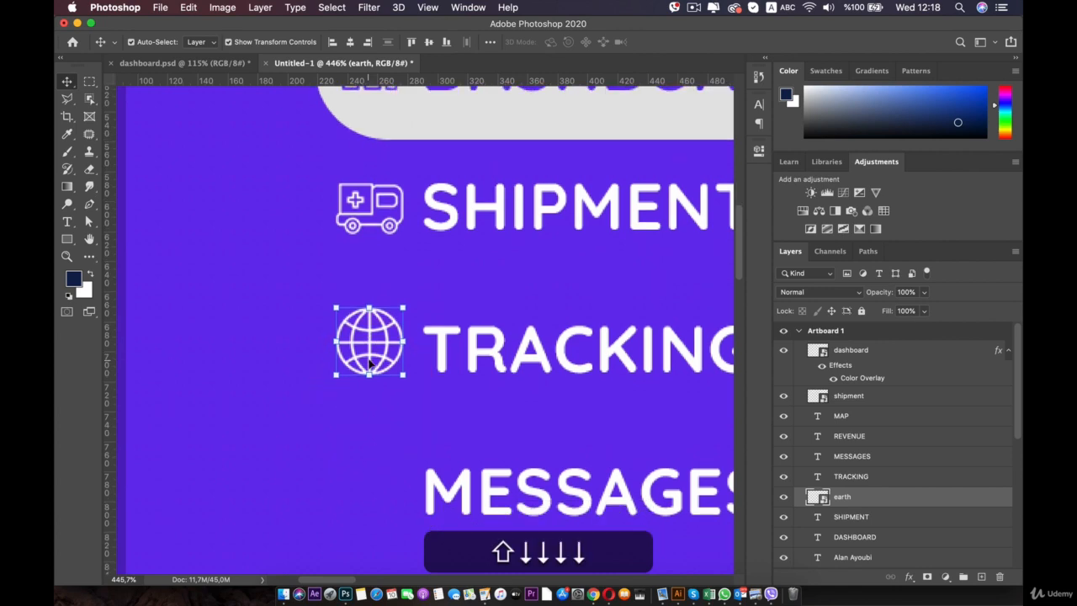
{"action": "scroll", "coordinate": [368, 363], "scroll_direction": "down", "scroll_amount": 5}
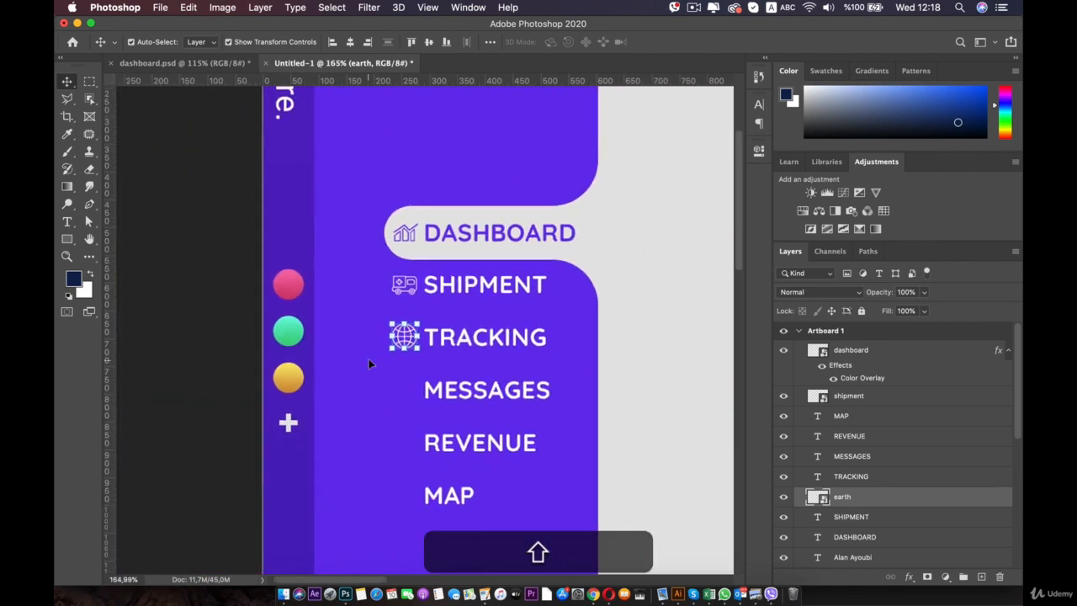
Step: Place message.png from the Icons folder and position it beside the MESSAGES label, aligned under the globe icon
{"action": "scroll", "coordinate": [368, 364], "scroll_direction": "up", "scroll_amount": 5}
{"action": "key", "text": "space"}
{"action": "left_click_drag", "start_coordinate": [373, 353], "coordinate": [350, 215]}
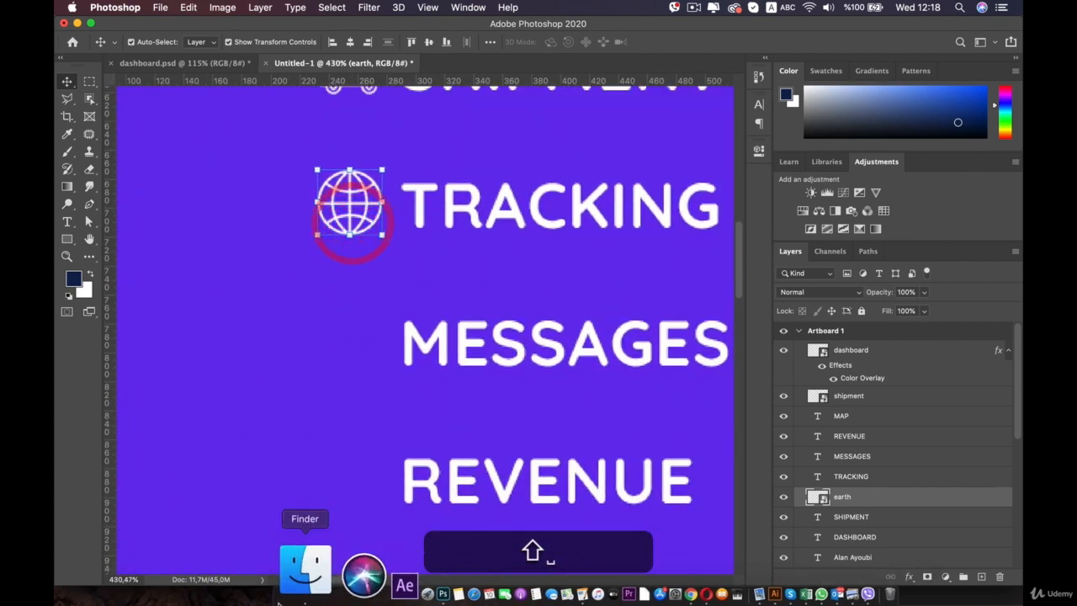
{"action": "left_click", "coordinate": [283, 594]}
{"action": "left_click_drag", "start_coordinate": [921, 247], "coordinate": [328, 338]}
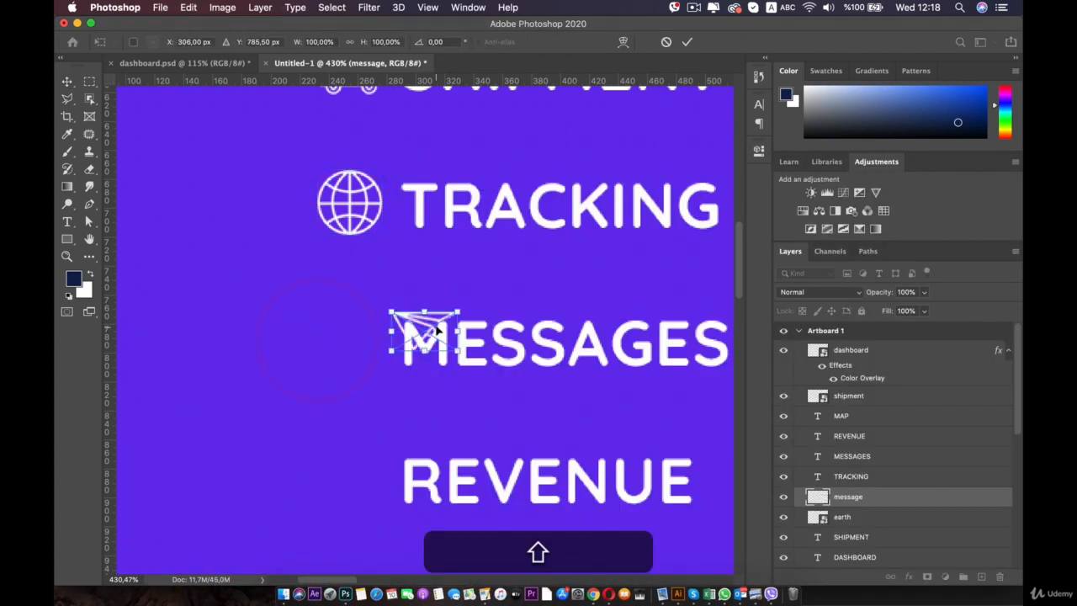
{"action": "left_click_drag", "start_coordinate": [431, 325], "coordinate": [357, 335]}
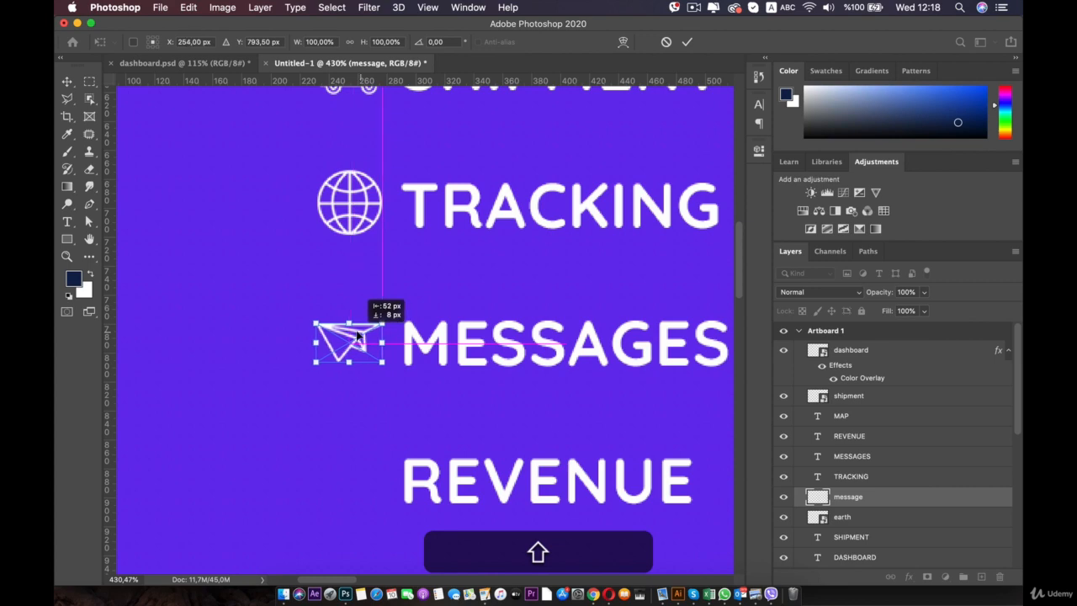
Step: Try to place revenue.png from the Icons folder beside the REVENUE label
{"action": "scroll", "coordinate": [362, 335], "scroll_direction": "down", "scroll_amount": 3}
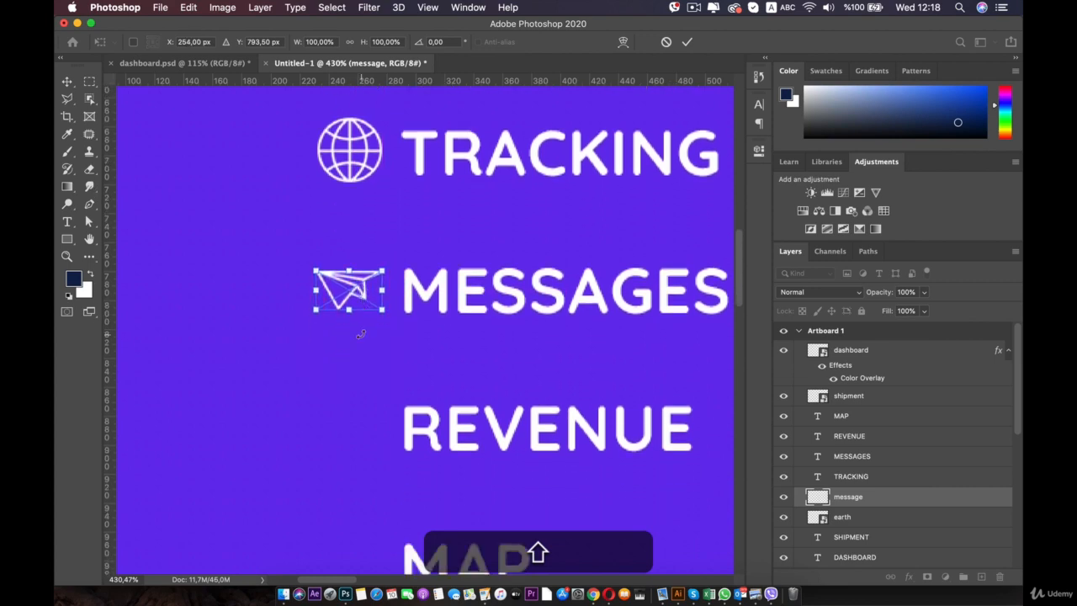
{"action": "scroll", "coordinate": [361, 526], "scroll_direction": "down", "scroll_amount": 2}
{"action": "left_click", "coordinate": [283, 594]}
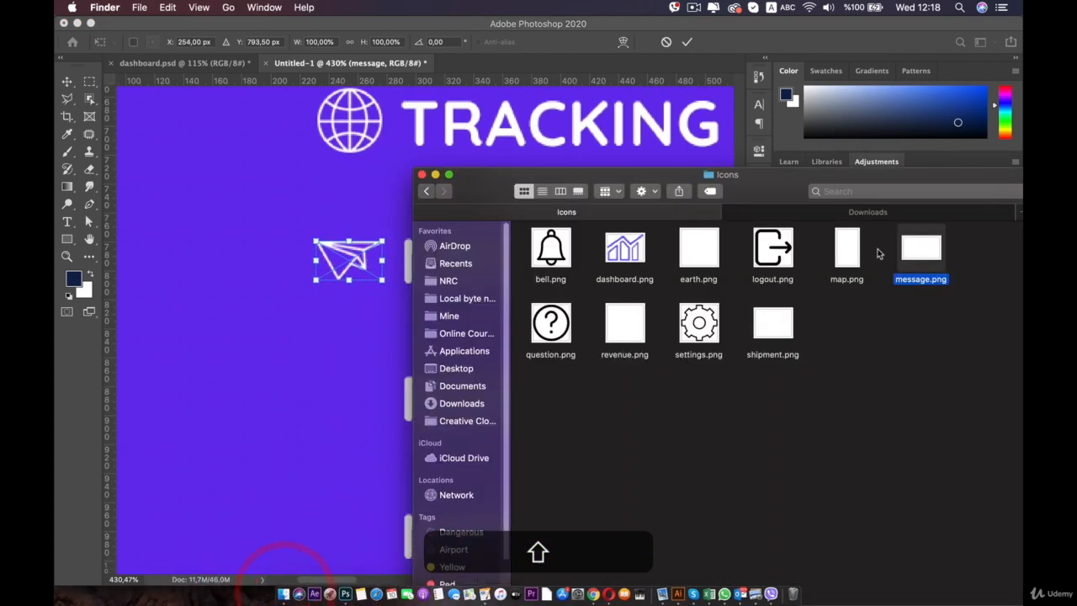
{"action": "left_click", "coordinate": [624, 324]}
{"action": "left_click_drag", "start_coordinate": [645, 325], "coordinate": [331, 379]}
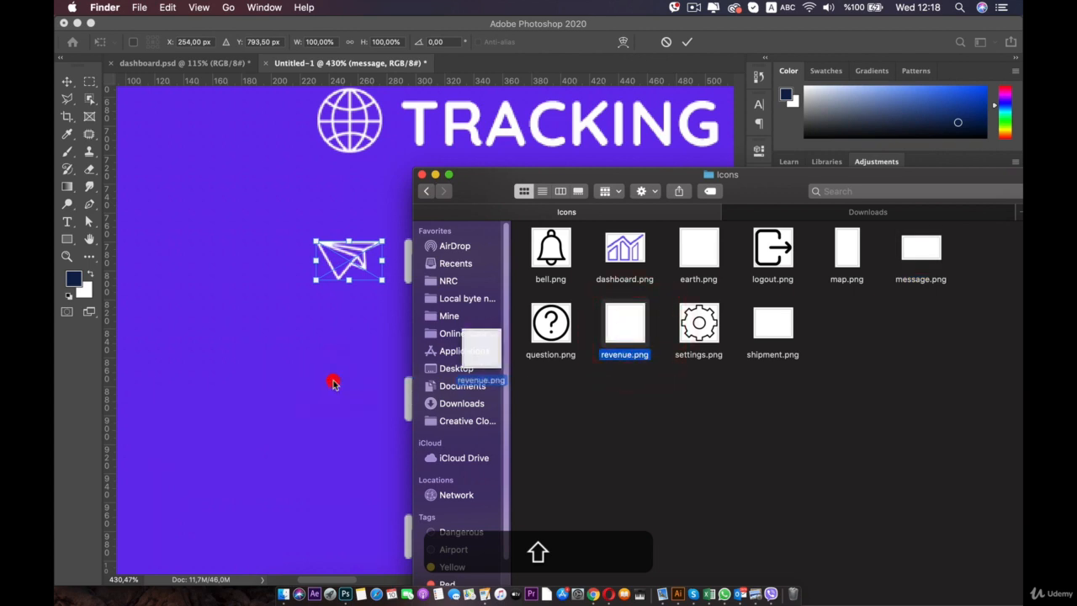
{"action": "left_click_drag", "start_coordinate": [625, 326], "coordinate": [325, 331]}
Step: Commit the message icon's placement, then place revenue.png beside the REVENUE label, scaled to 95.65% and aligned with the icons above
{"action": "left_click", "coordinate": [347, 237]}
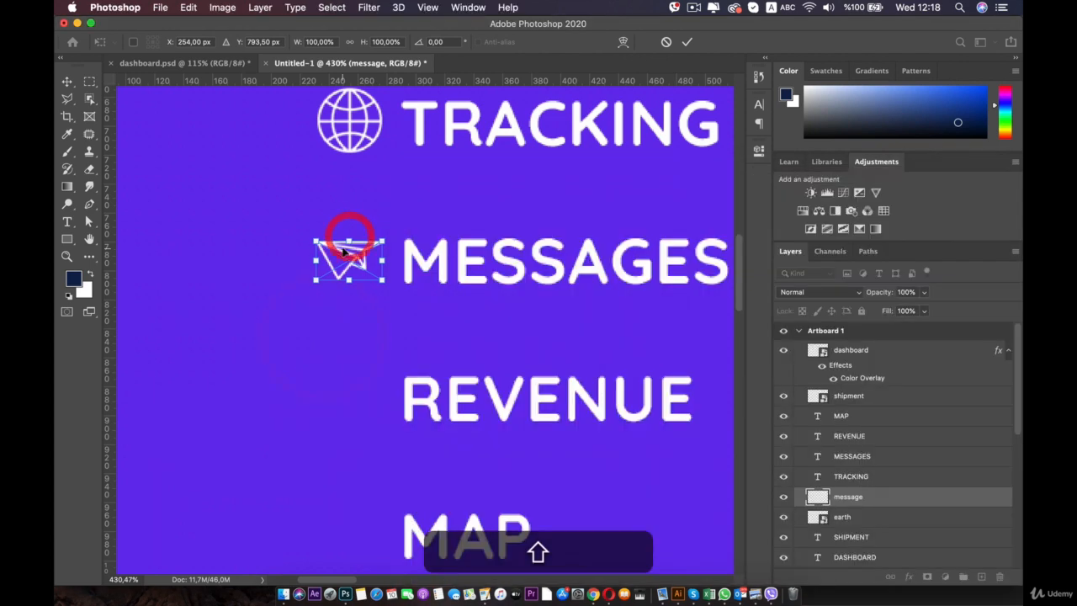
{"action": "double_click", "coordinate": [343, 250]}
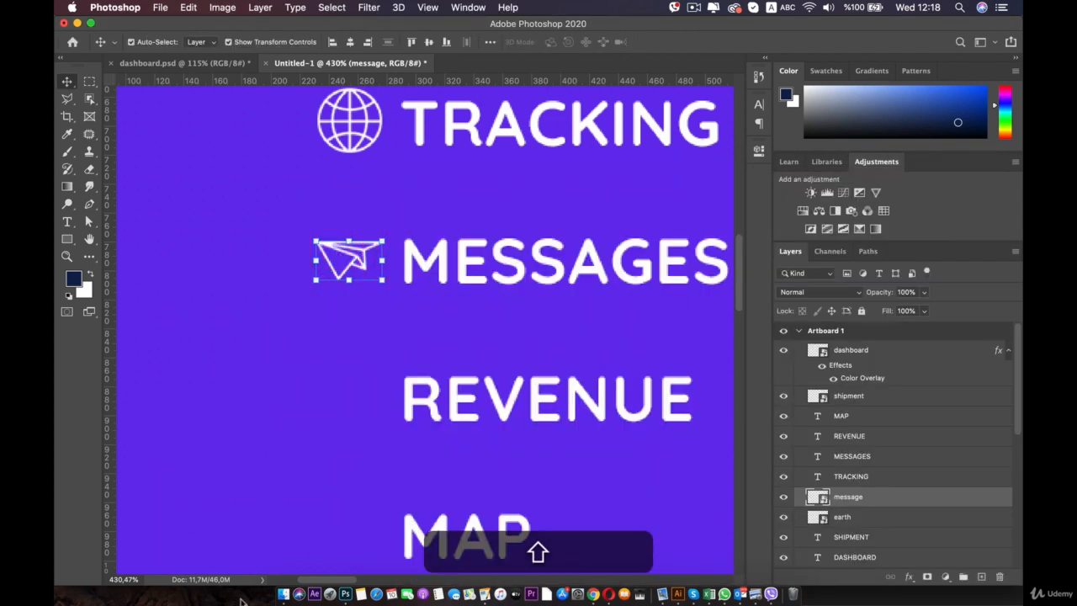
{"action": "left_click", "coordinate": [284, 594]}
{"action": "left_click_drag", "start_coordinate": [620, 335], "coordinate": [358, 394]}
{"action": "mouse_move", "coordinate": [442, 335]}
{"action": "left_mouse_down"}
{"action": "mouse_move", "coordinate": [361, 308]}
{"action": "mouse_move", "coordinate": [367, 117]}
{"action": "mouse_move", "coordinate": [359, 402]}
{"action": "mouse_move", "coordinate": [373, 368]}
{"action": "left_mouse_up"}
{"action": "left_click_drag", "start_coordinate": [343, 401], "coordinate": [354, 399]}
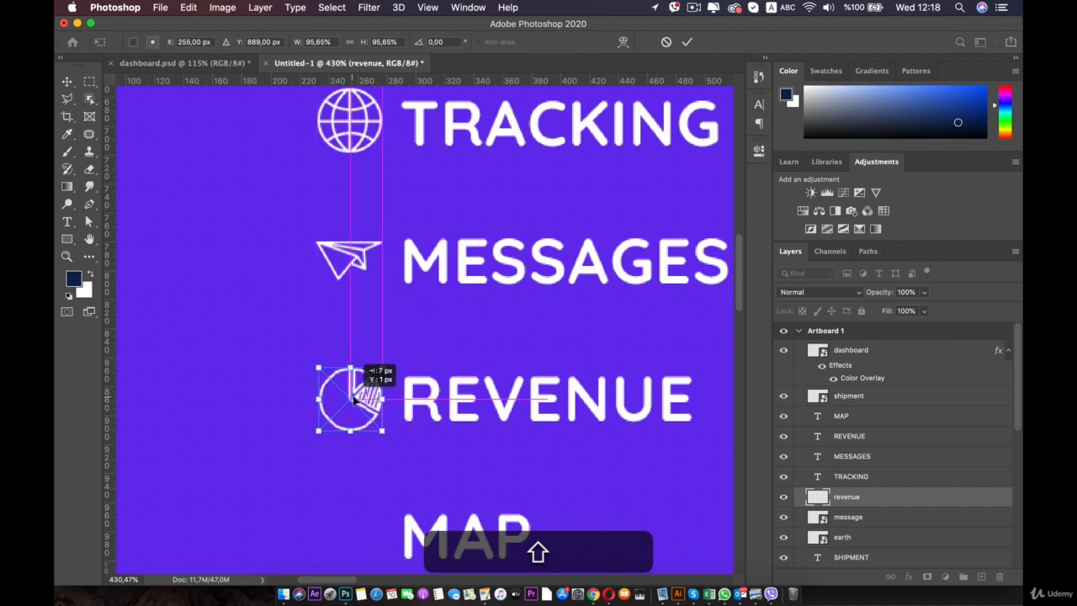
{"action": "double_click", "coordinate": [354, 398]}
Step: Place map.png from the Icons folder beside the MAP label, centred under the other icons, and deselect it
{"action": "scroll", "coordinate": [352, 401], "scroll_direction": "down", "scroll_amount": 3}
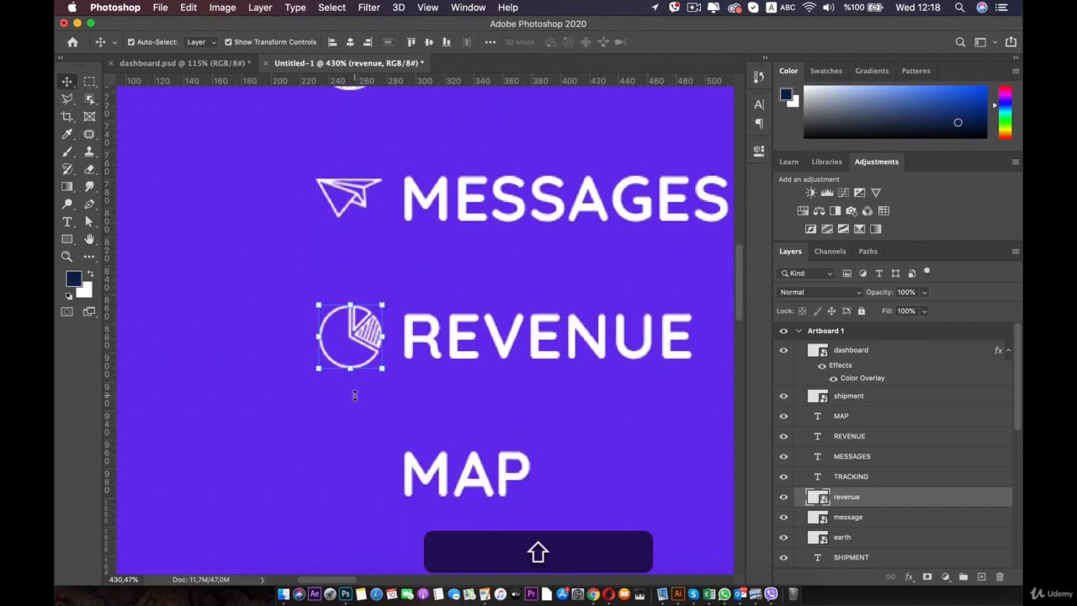
{"action": "left_click", "coordinate": [286, 590]}
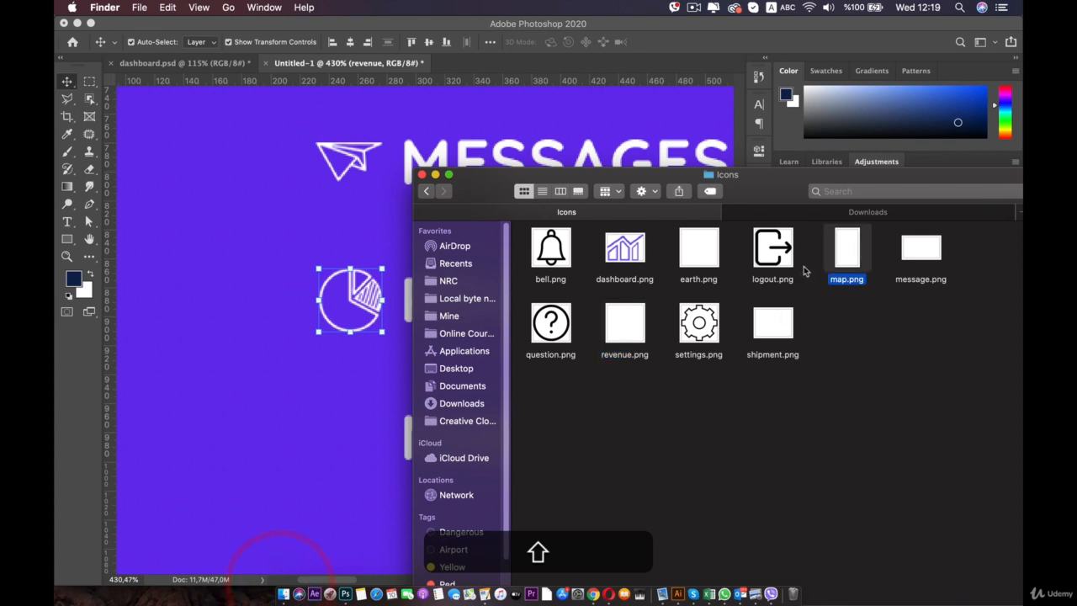
{"action": "left_click_drag", "start_coordinate": [833, 263], "coordinate": [337, 430]}
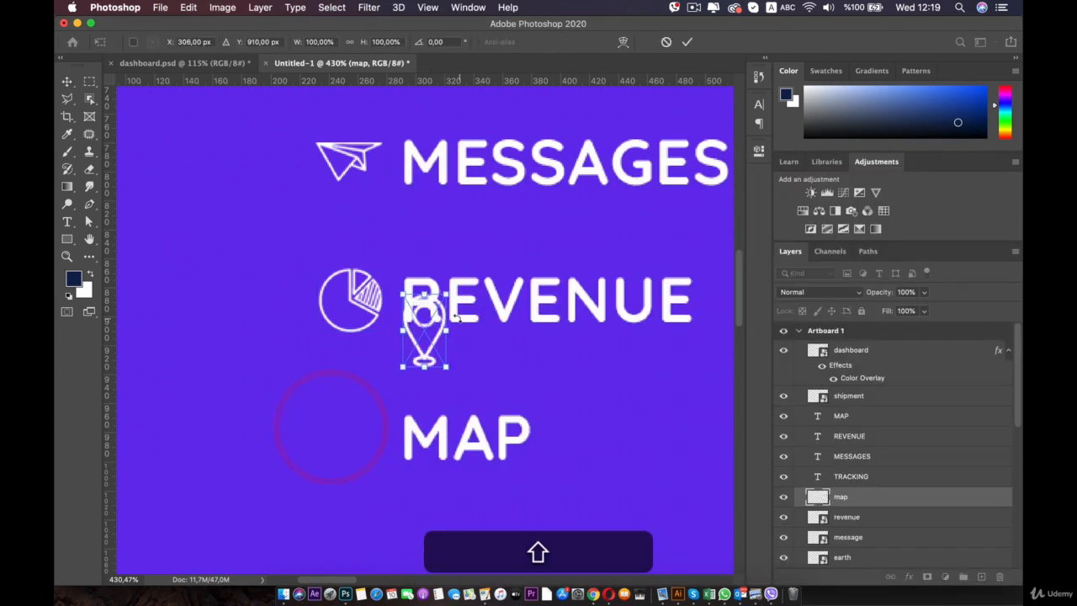
{"action": "left_click_drag", "start_coordinate": [444, 327], "coordinate": [367, 416]}
{"action": "left_click_drag", "start_coordinate": [358, 478], "coordinate": [356, 486]}
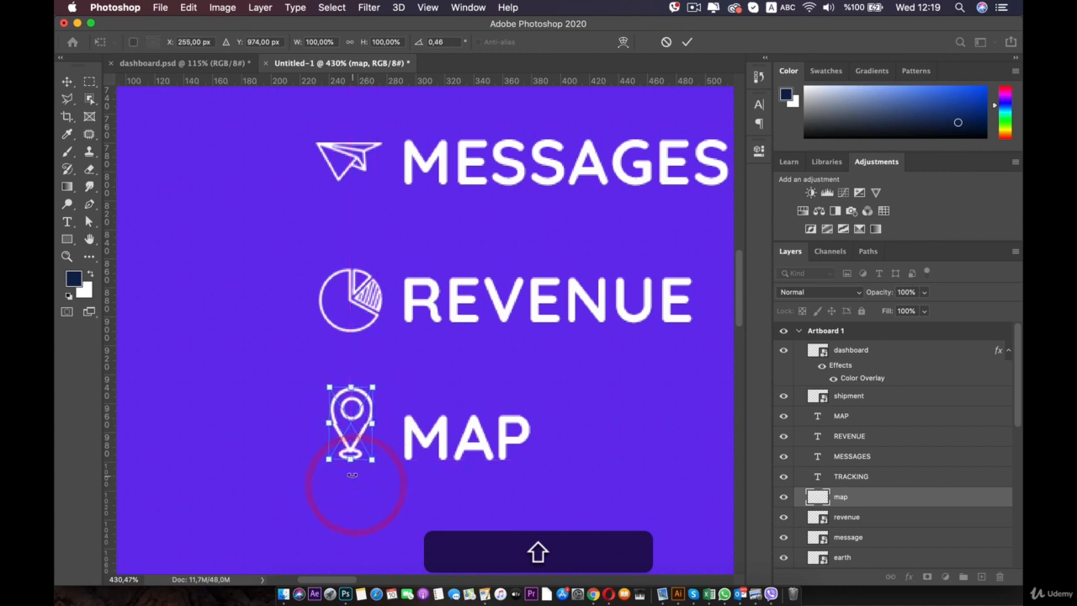
{"action": "double_click", "coordinate": [347, 420]}
{"action": "left_click", "coordinate": [282, 439]}
Step: Examine the whole sidebar and the menu entries with their icons at different magnifications
{"action": "scroll", "coordinate": [282, 439], "scroll_direction": "down", "scroll_amount": 10}
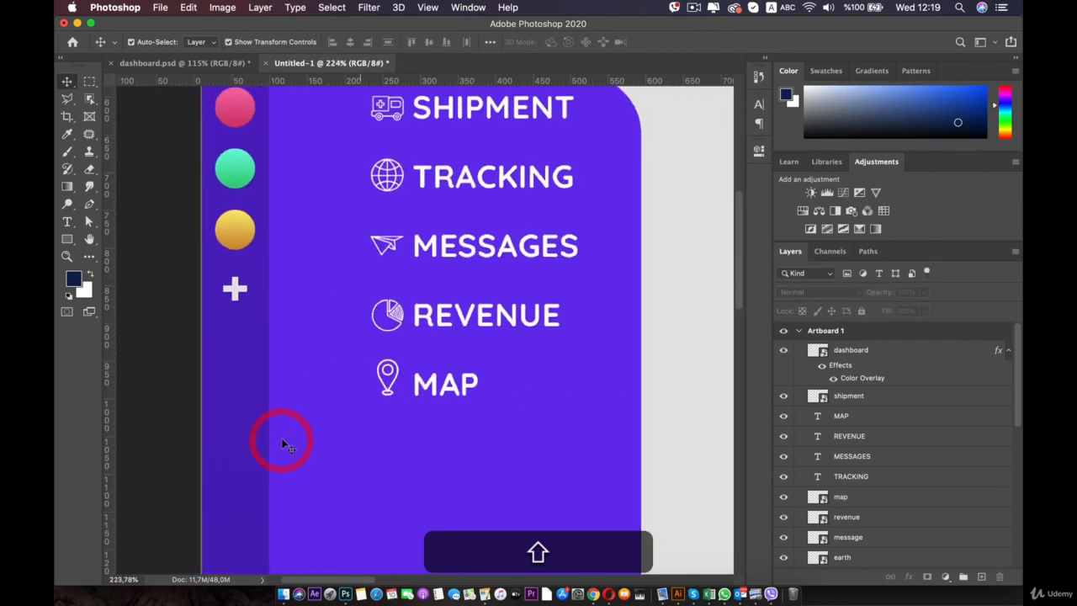
{"action": "scroll", "coordinate": [283, 435], "scroll_direction": "down", "scroll_amount": 1}
{"action": "left_click_drag", "start_coordinate": [375, 299], "coordinate": [299, 338]}
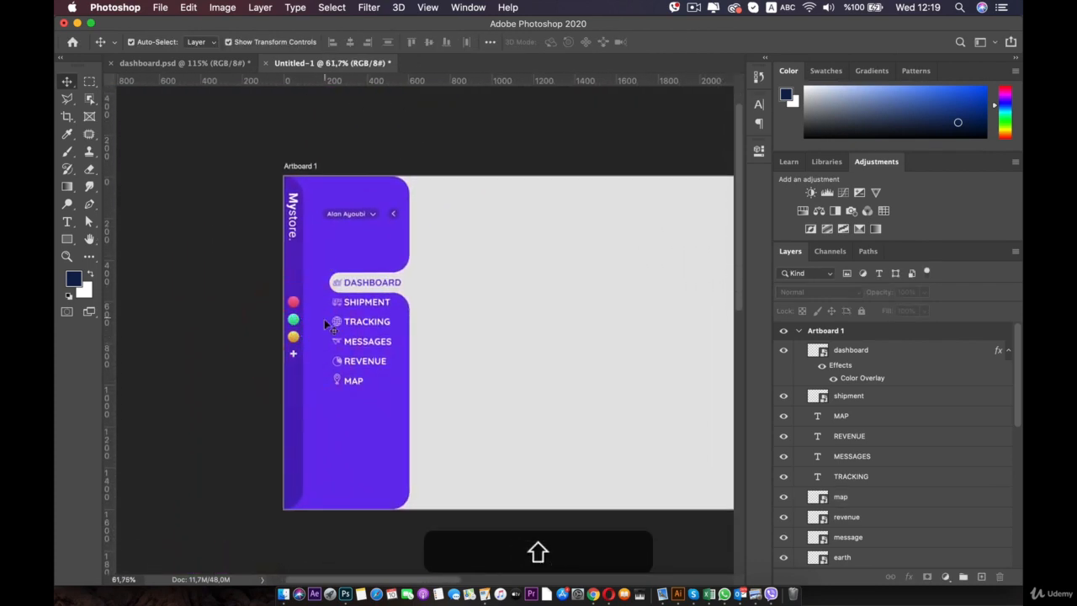
{"action": "scroll", "coordinate": [324, 319], "scroll_direction": "up", "scroll_amount": 3}
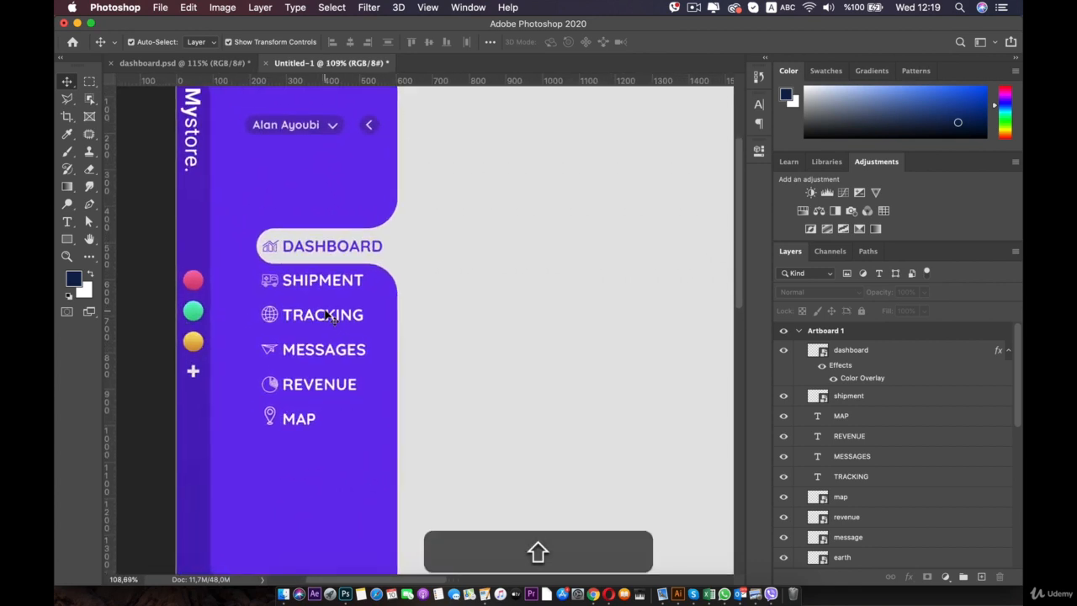
{"action": "scroll", "coordinate": [325, 311], "scroll_direction": "up", "scroll_amount": 2}
{"action": "left_click_drag", "start_coordinate": [320, 310], "coordinate": [403, 353]}
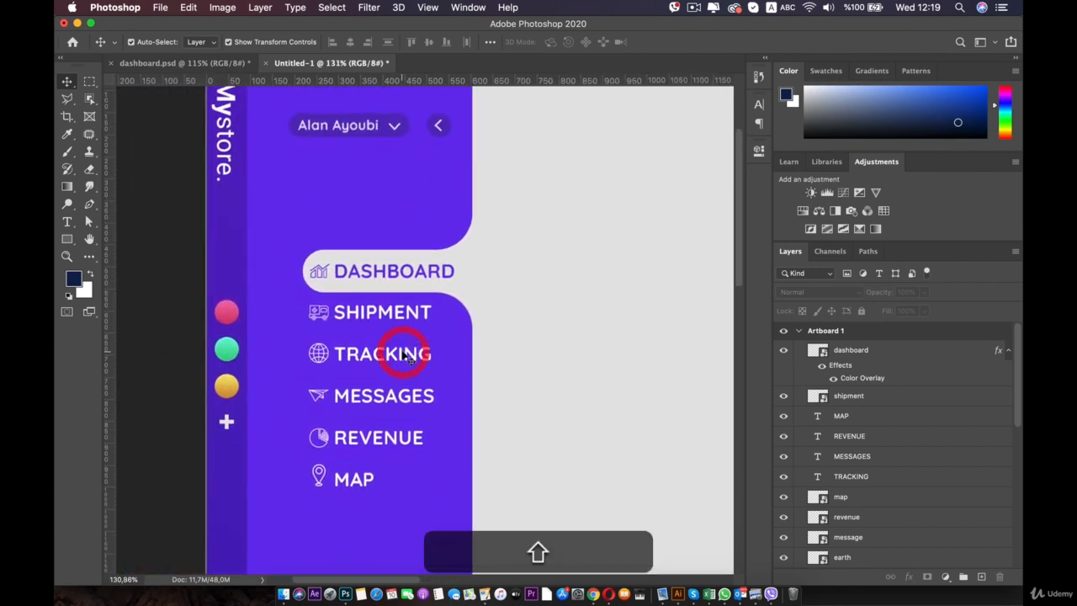
{"action": "scroll", "coordinate": [404, 356], "scroll_direction": "up", "scroll_amount": 3}
Step: Set the font style of all six menu labels, from DASHBOARD to MAP, to Quicksand Regular
{"action": "left_click", "coordinate": [366, 305]}
{"action": "left_click", "coordinate": [392, 244]}
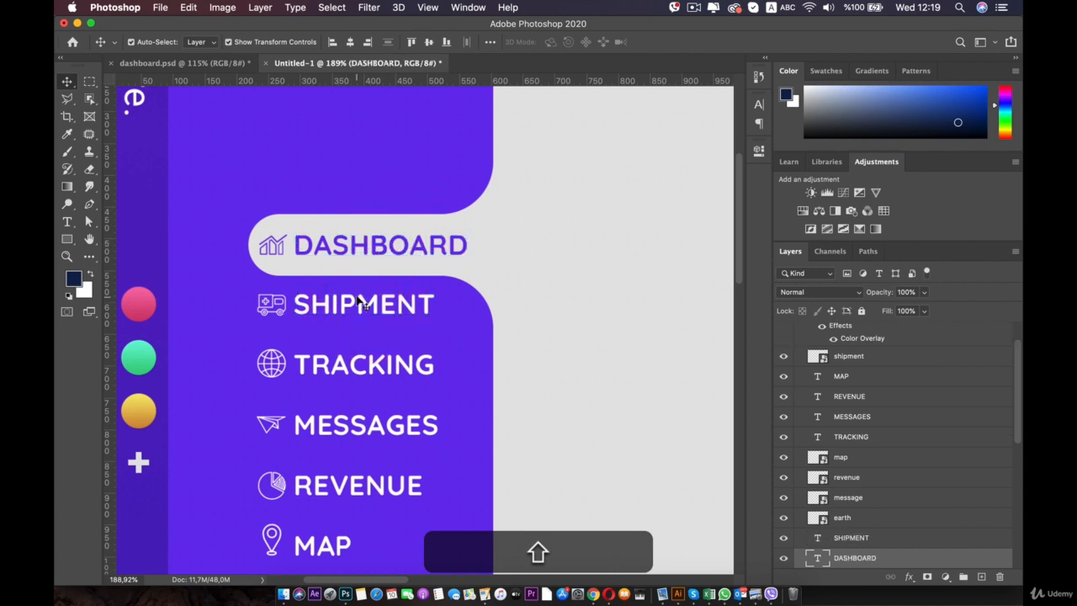
{"action": "left_click", "coordinate": [358, 301], "text": "shift"}
{"action": "left_click", "coordinate": [375, 367], "text": "shift"}
{"action": "left_click", "coordinate": [371, 418], "text": "shift"}
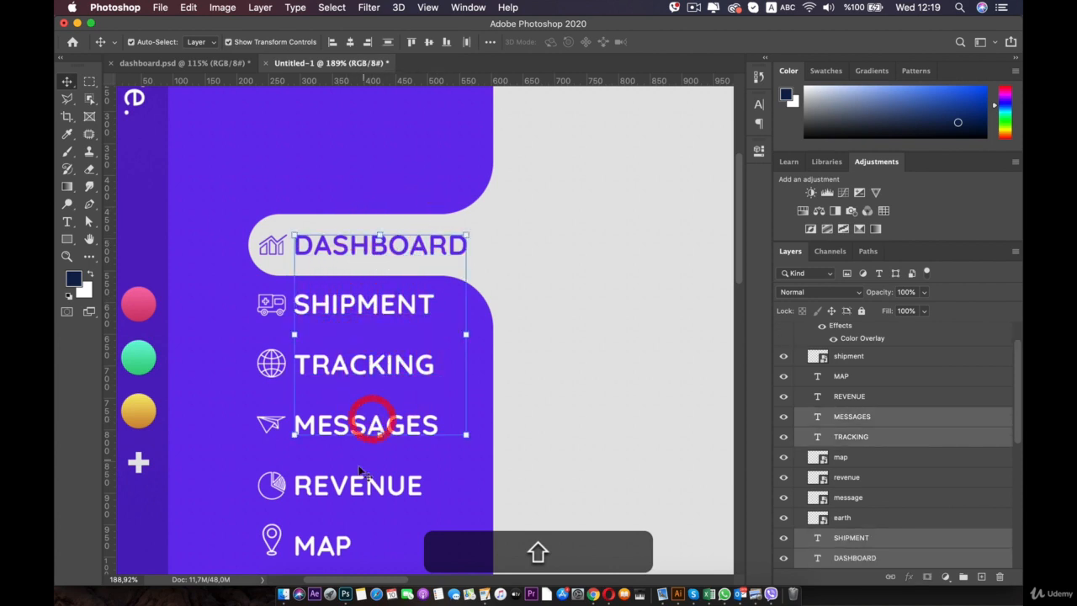
{"action": "left_click", "coordinate": [358, 481], "text": "shift"}
{"action": "left_click", "coordinate": [325, 539], "text": "shift"}
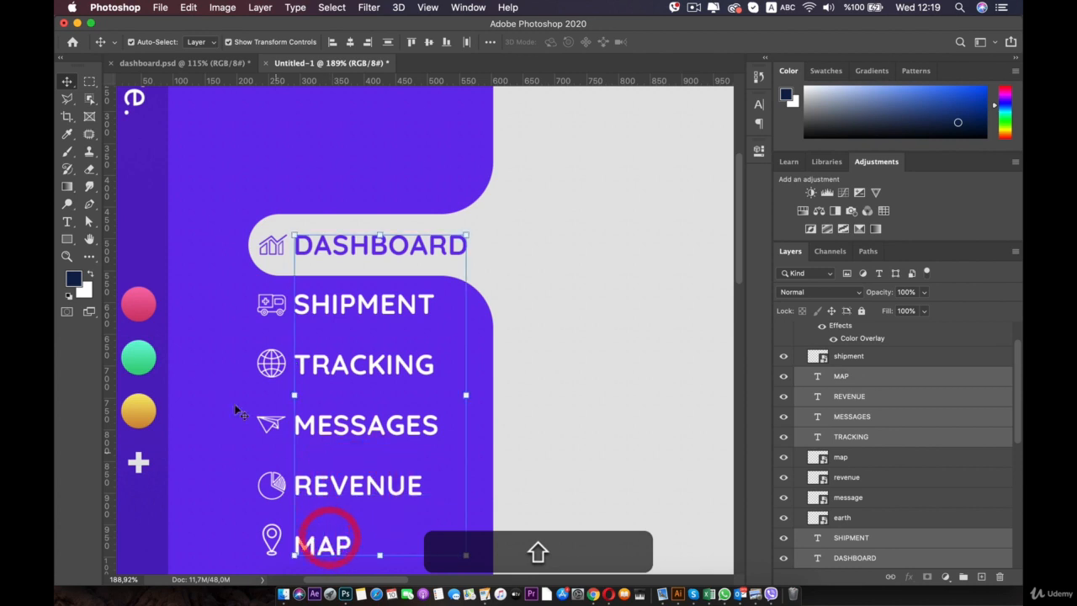
{"action": "left_click", "coordinate": [68, 222]}
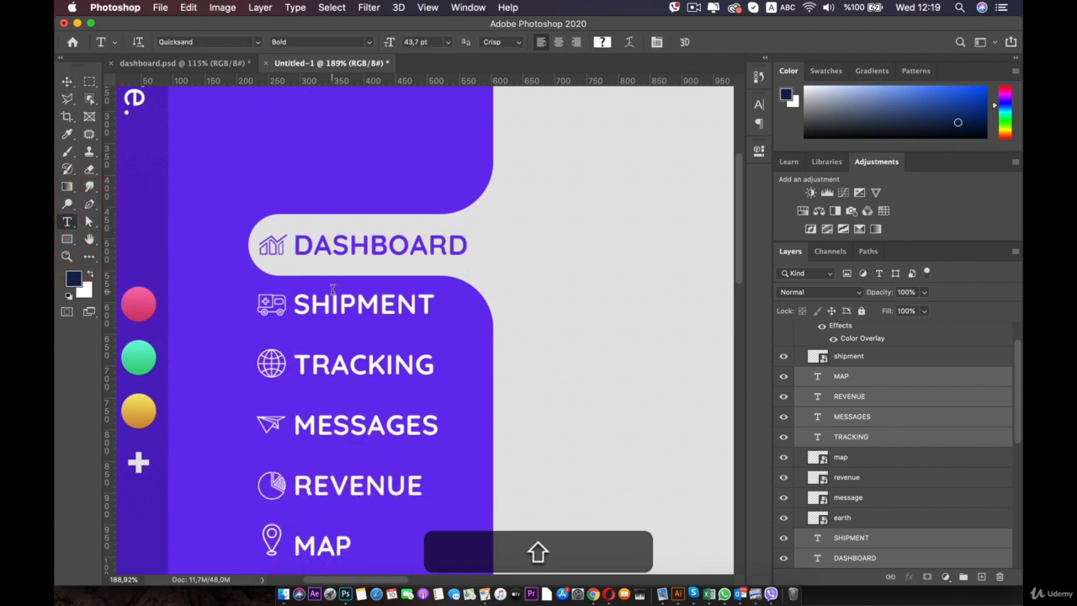
{"action": "left_click", "coordinate": [67, 82]}
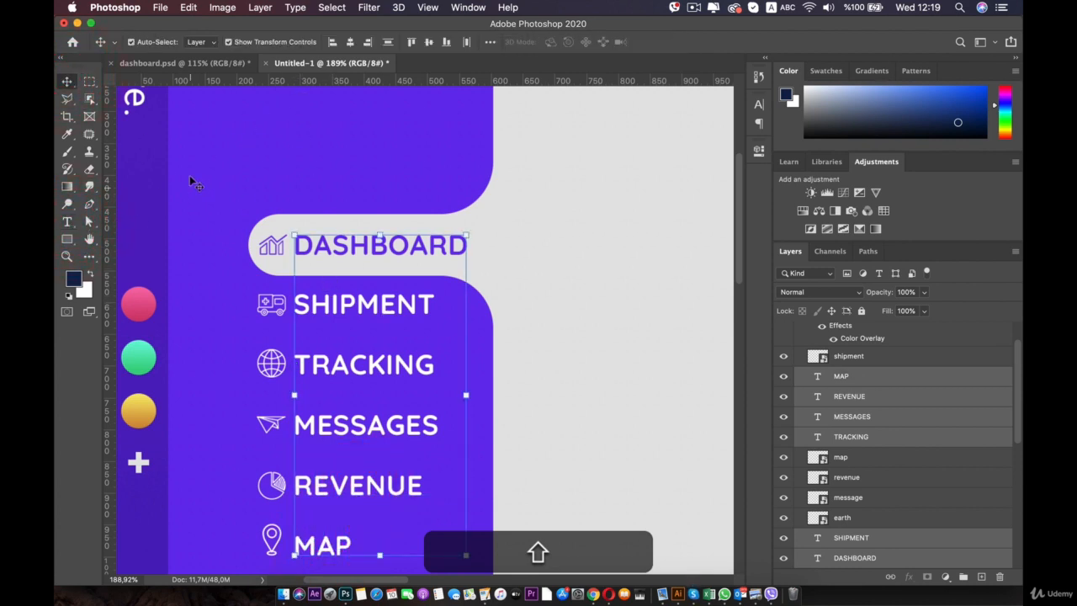
{"action": "left_click", "coordinate": [68, 223]}
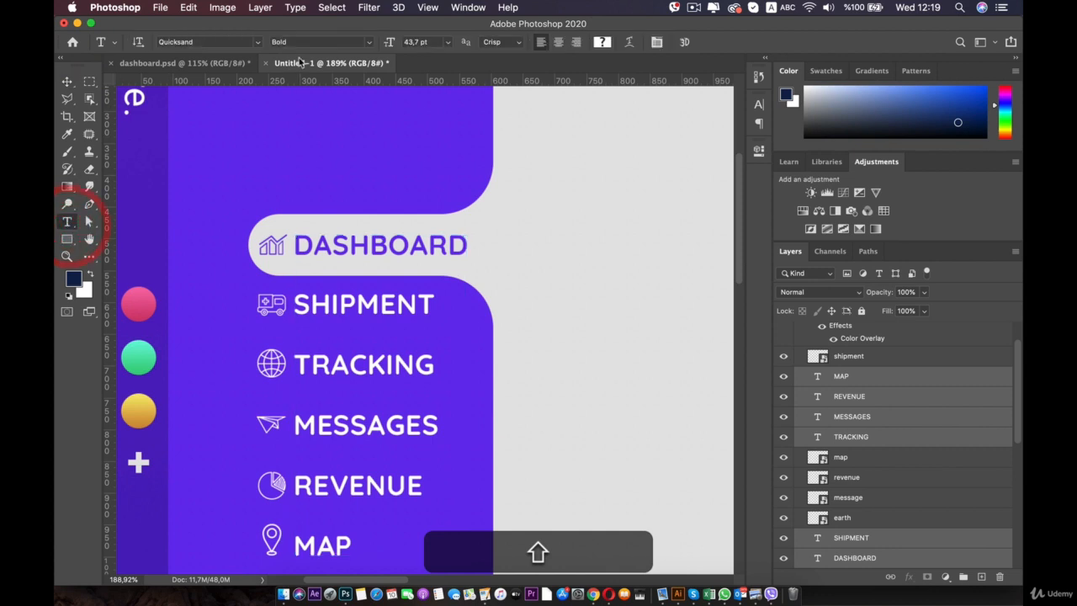
{"action": "left_click", "coordinate": [367, 42]}
{"action": "left_click", "coordinate": [303, 44]}
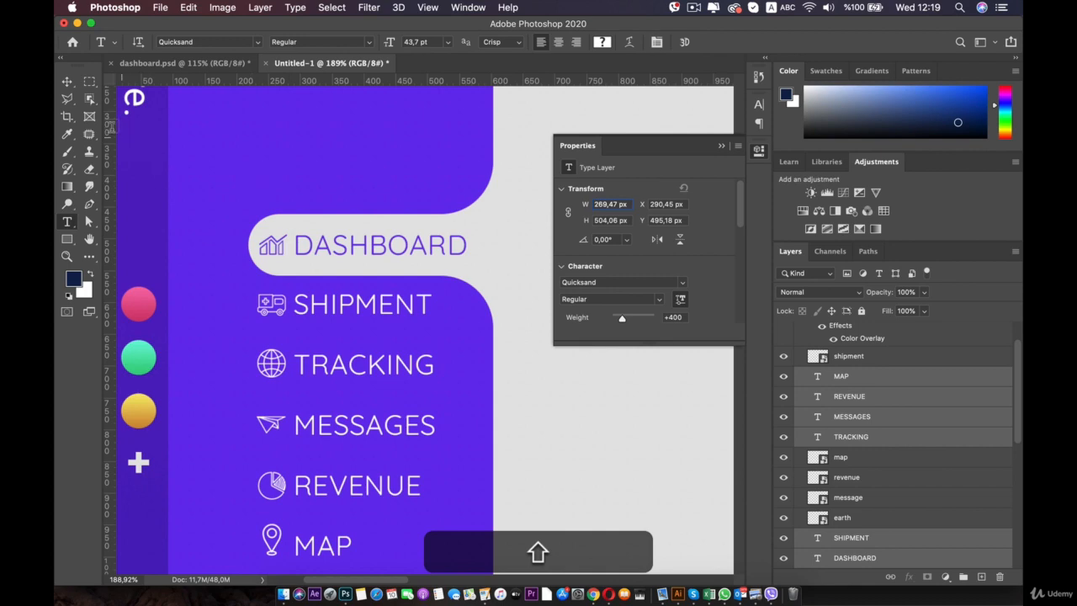
Step: Deselect the six menu labels
{"action": "left_click", "coordinate": [67, 82]}
{"action": "left_click", "coordinate": [576, 470]}
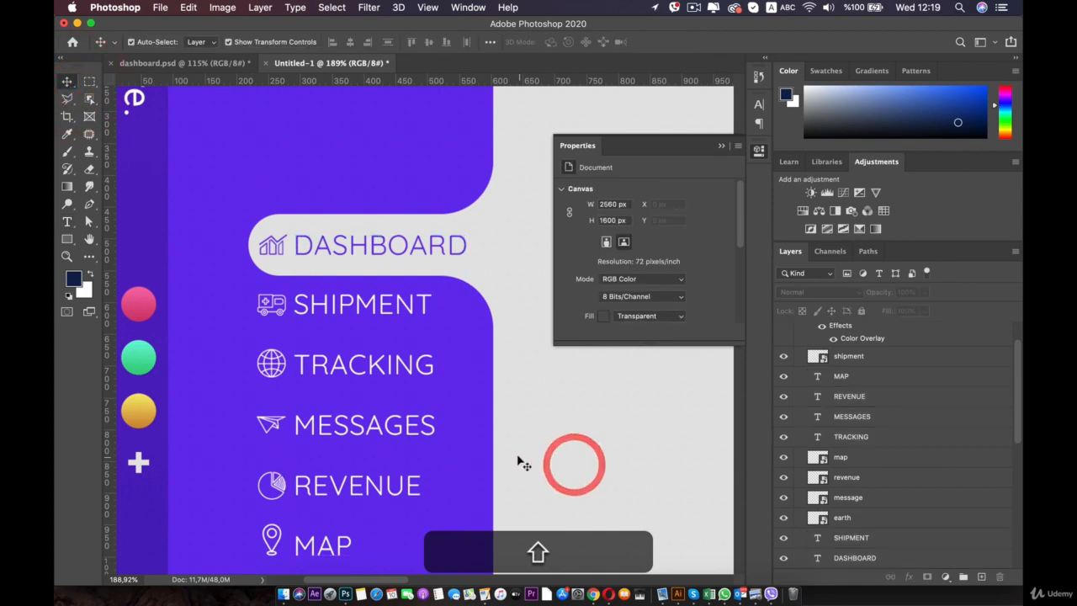
{"action": "key", "text": "super+0"}
{"action": "scroll", "coordinate": [524, 455], "scroll_direction": "up", "scroll_amount": 5}
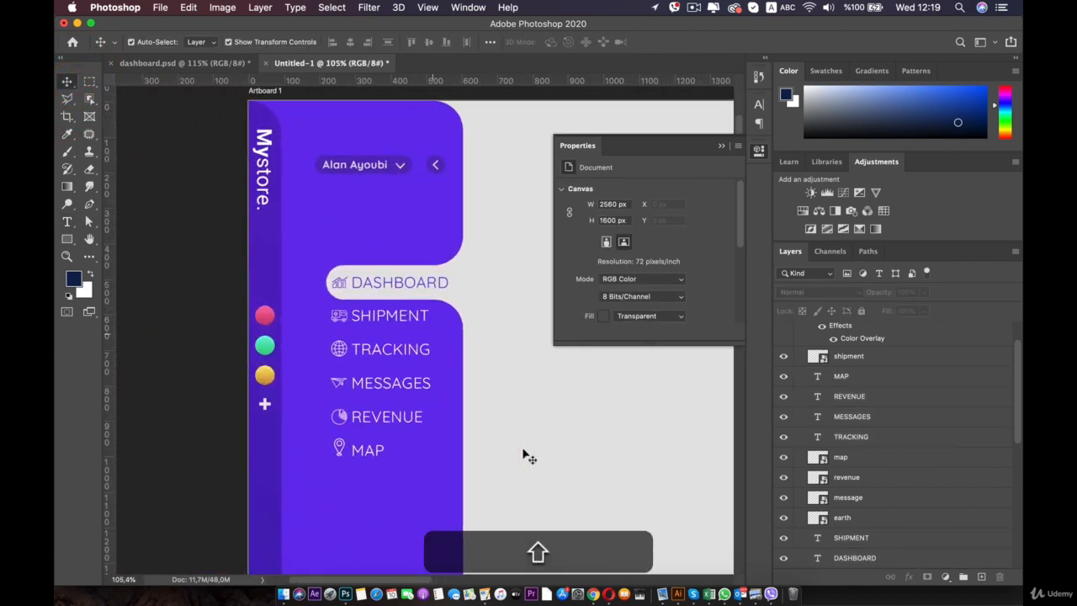
{"action": "scroll", "coordinate": [523, 455], "scroll_direction": "down", "scroll_amount": 2}
{"action": "left_click_drag", "start_coordinate": [319, 296], "coordinate": [289, 167]}
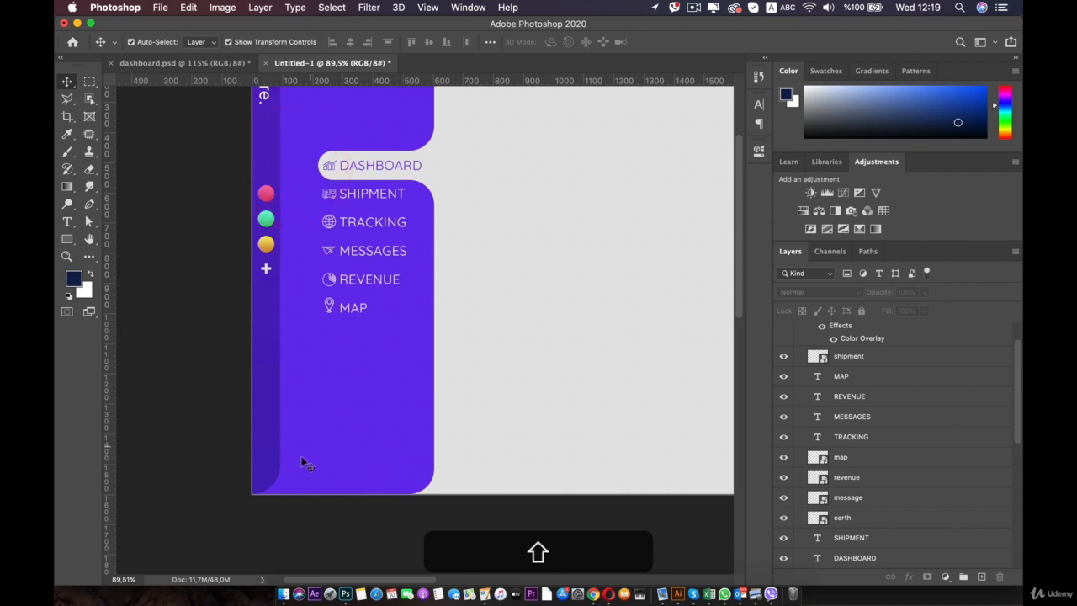
Step: Place logout.png from the Icons folder into the sidebar, scaled to 9.38%
{"action": "left_click", "coordinate": [286, 566]}
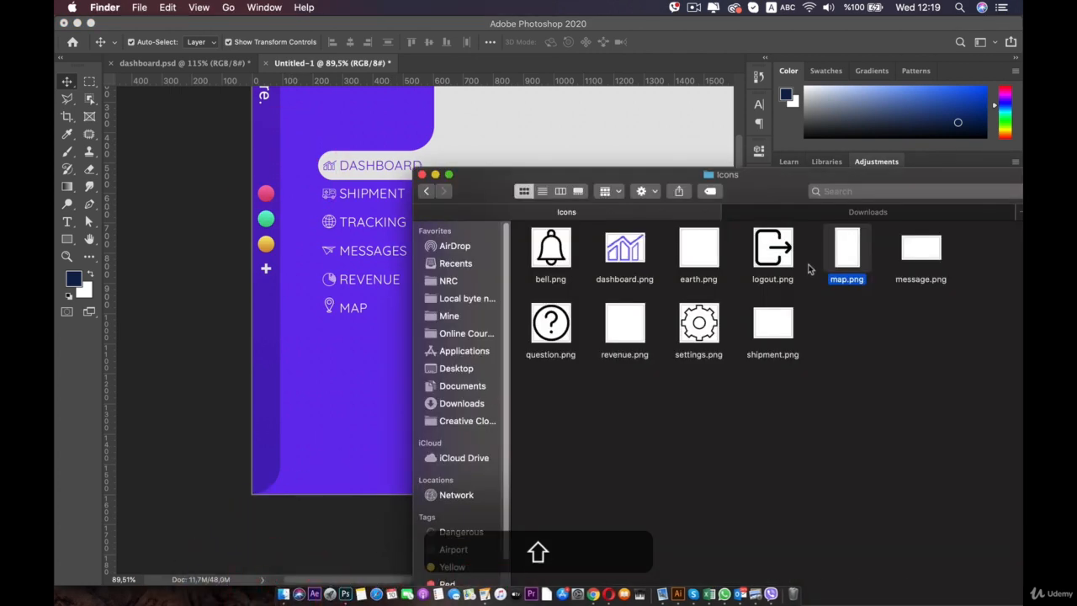
{"action": "left_click", "coordinate": [921, 248]}
{"action": "left_click_drag", "start_coordinate": [771, 249], "coordinate": [362, 404]}
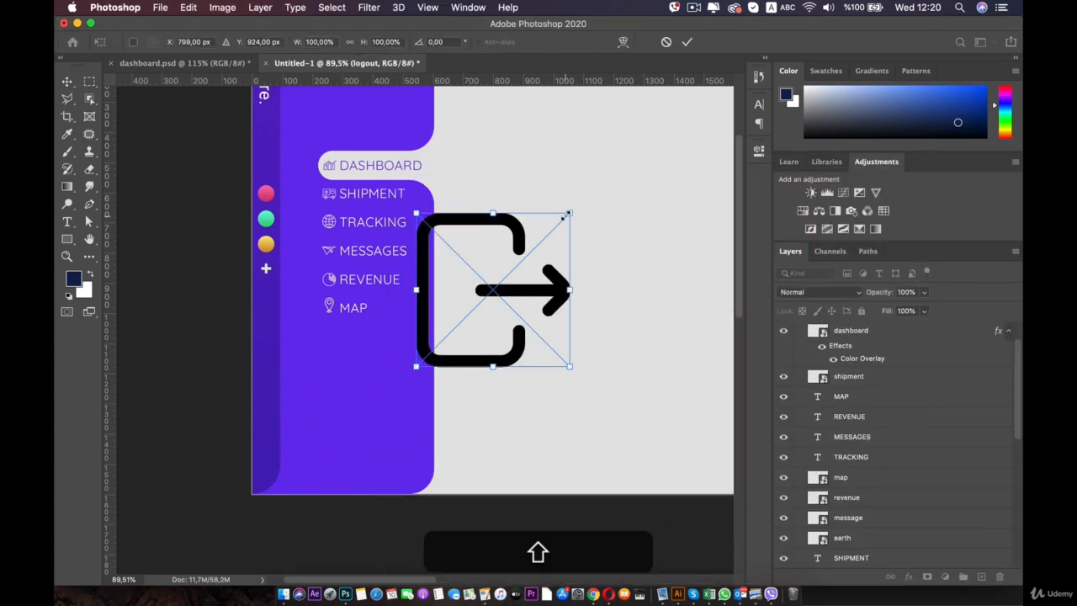
{"action": "left_click_drag", "start_coordinate": [564, 216], "coordinate": [228, 273]}
{"action": "scroll", "coordinate": [423, 358], "scroll_direction": "up", "scroll_amount": 5}
{"action": "key", "text": "super+z"}
{"action": "left_click", "coordinate": [230, 282]}
{"action": "double_click", "coordinate": [230, 283]}
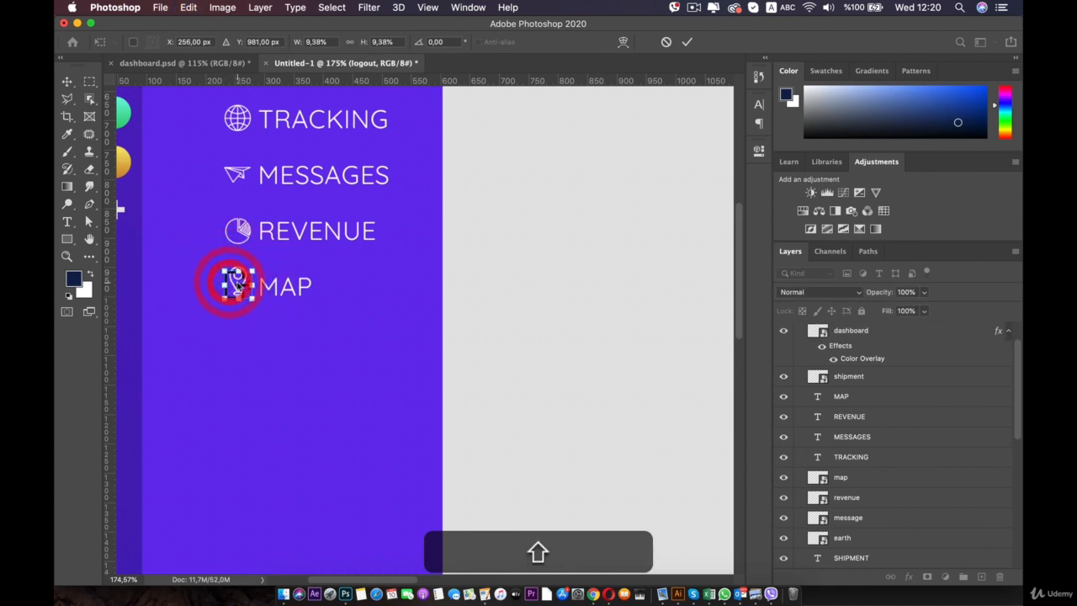
{"action": "left_click", "coordinate": [227, 282]}
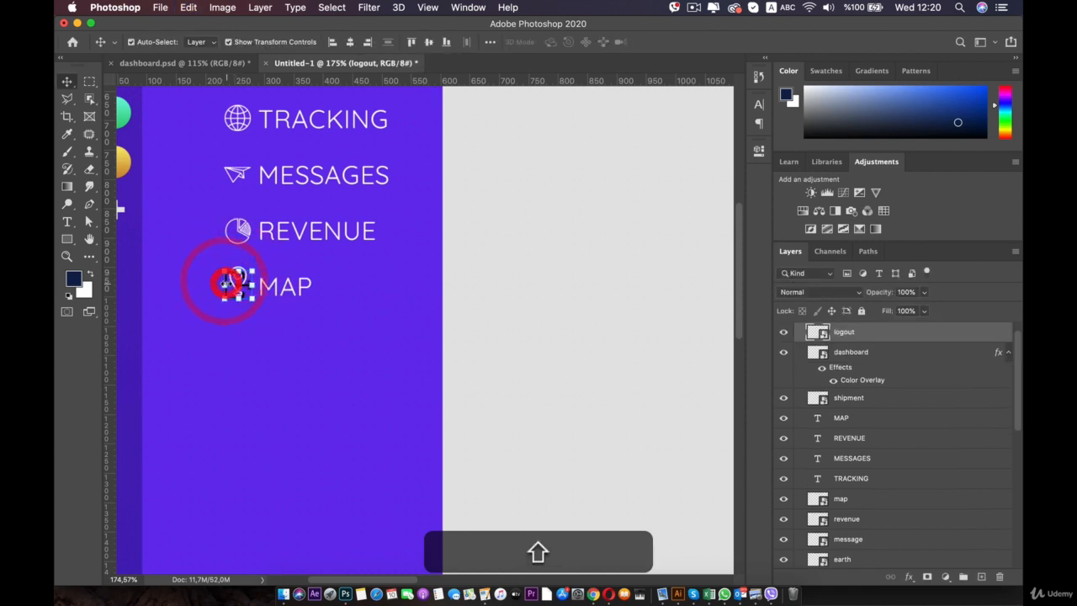
Step: Move the logout icon near the sidebar's lower-right corner, at X 514 px and Y 1473 px, and deselect it
{"action": "left_click_drag", "start_coordinate": [239, 280], "coordinate": [280, 411]}
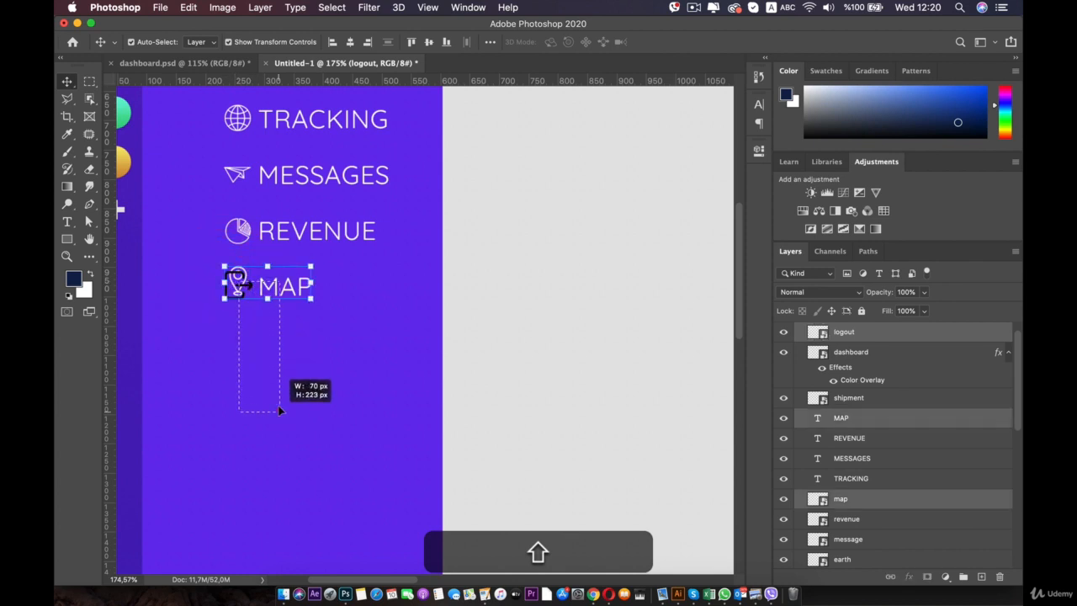
{"action": "left_click", "coordinate": [249, 301]}
{"action": "left_click", "coordinate": [242, 285]}
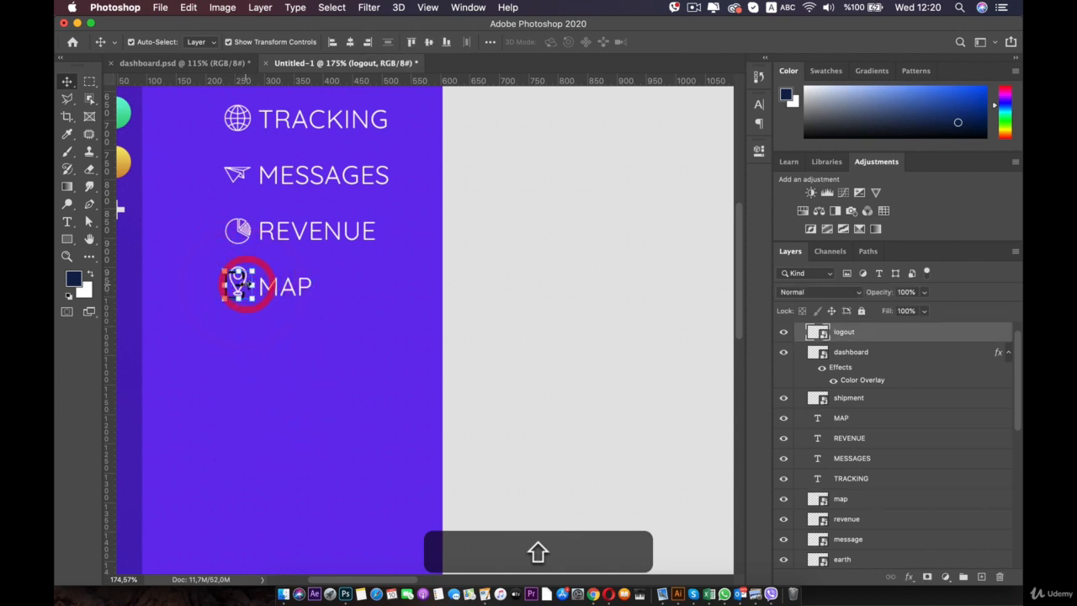
{"action": "left_click", "coordinate": [240, 283]}
{"action": "left_click_drag", "start_coordinate": [240, 287], "coordinate": [400, 304]}
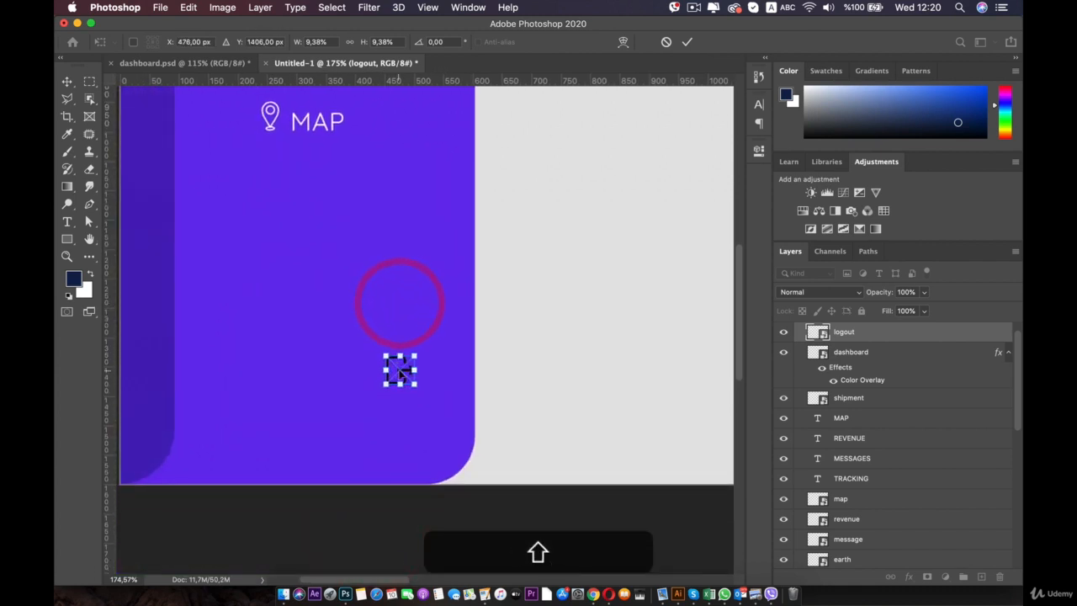
{"action": "left_click_drag", "start_coordinate": [403, 388], "coordinate": [425, 411]}
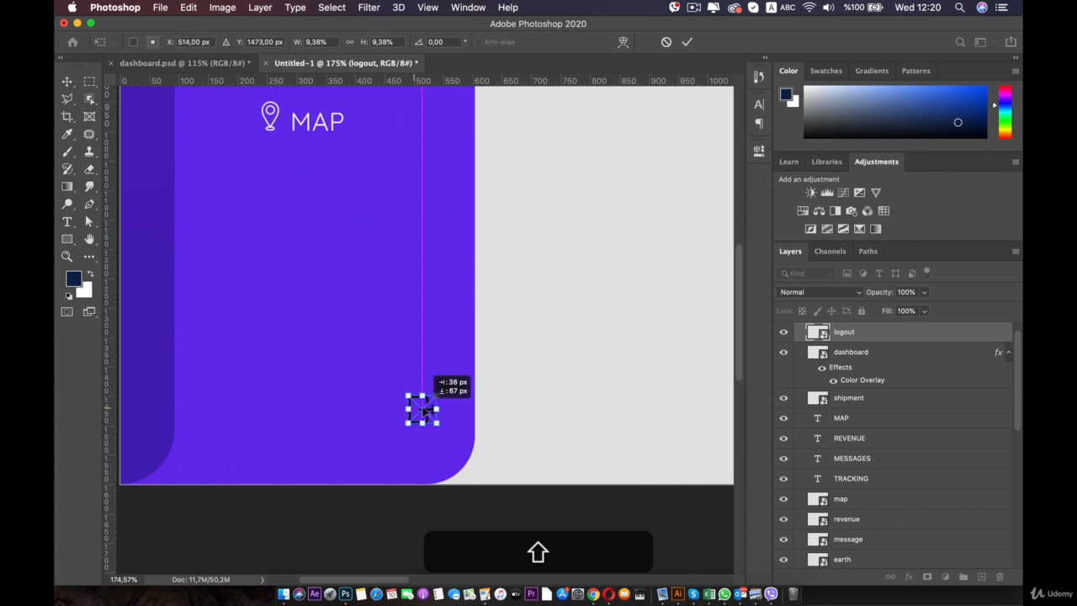
{"action": "left_click", "coordinate": [663, 367]}
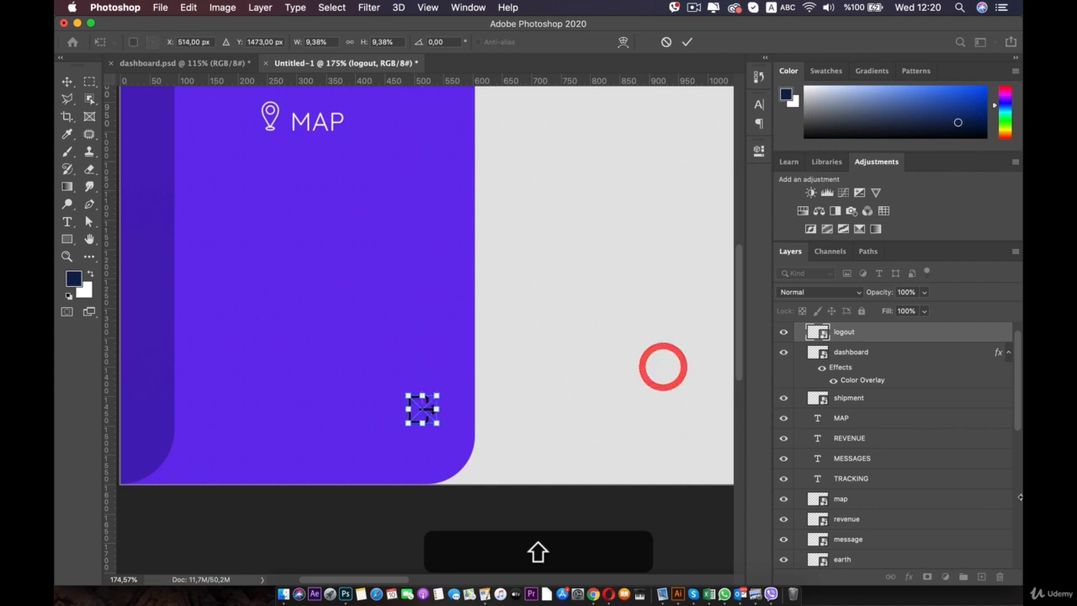
{"action": "left_click", "coordinate": [65, 81]}
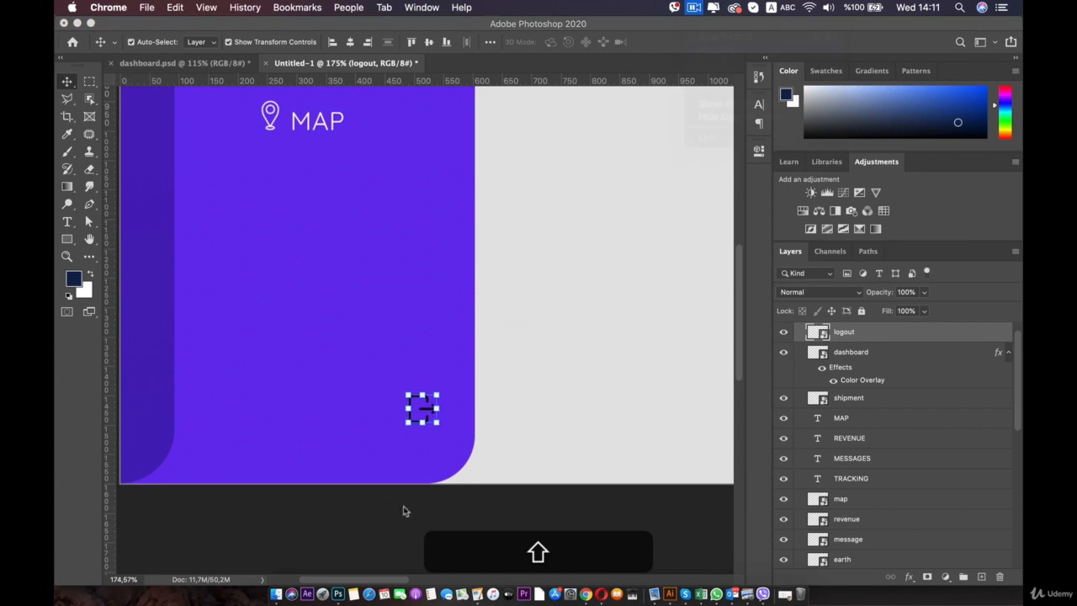
{"action": "left_click", "coordinate": [409, 513]}
Step: Apply a white Color Overlay at 100% opacity and Normal blend mode to the logout icon
{"action": "left_click", "coordinate": [428, 411]}
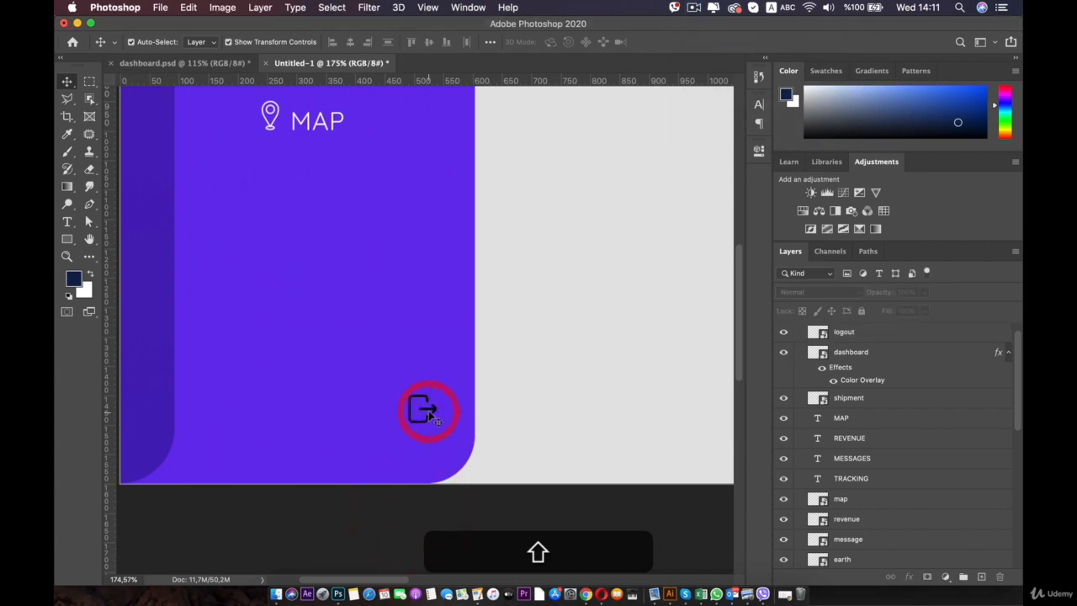
{"action": "left_click", "coordinate": [948, 577]}
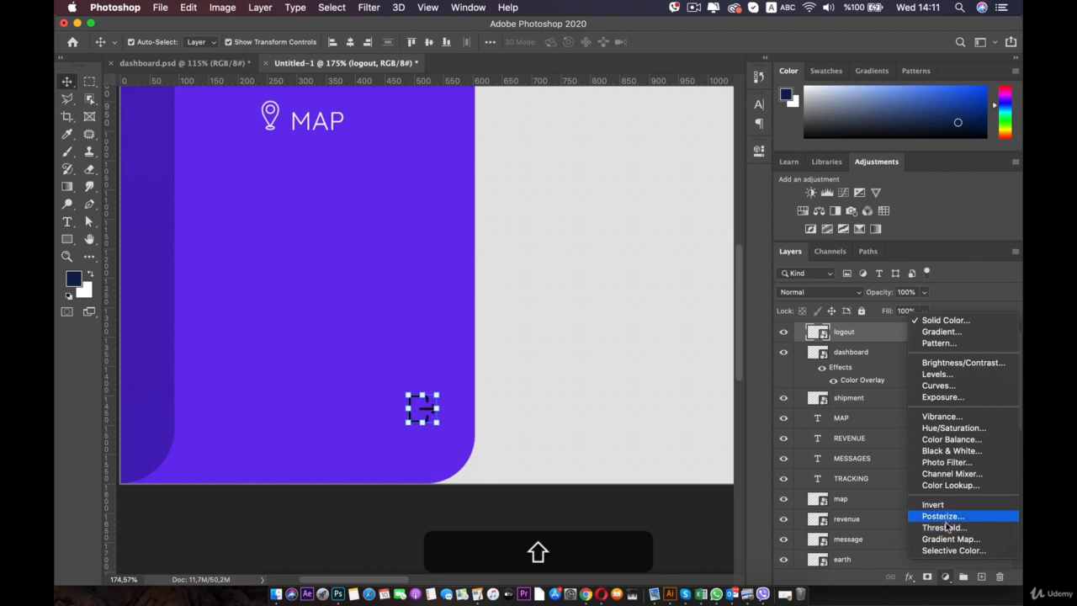
{"action": "left_click", "coordinate": [910, 576]}
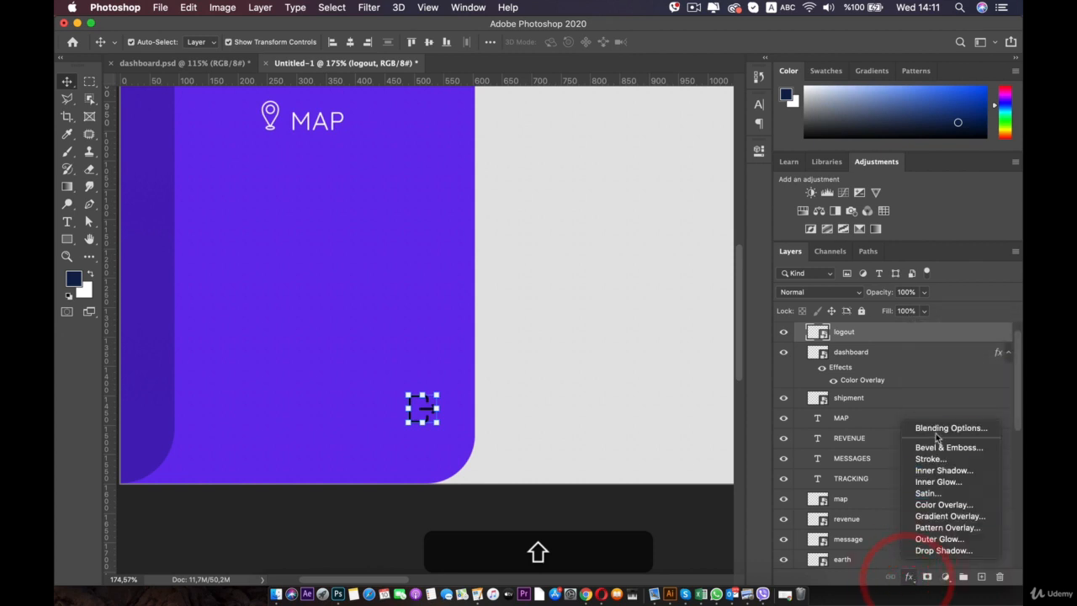
{"action": "left_click", "coordinate": [940, 504]}
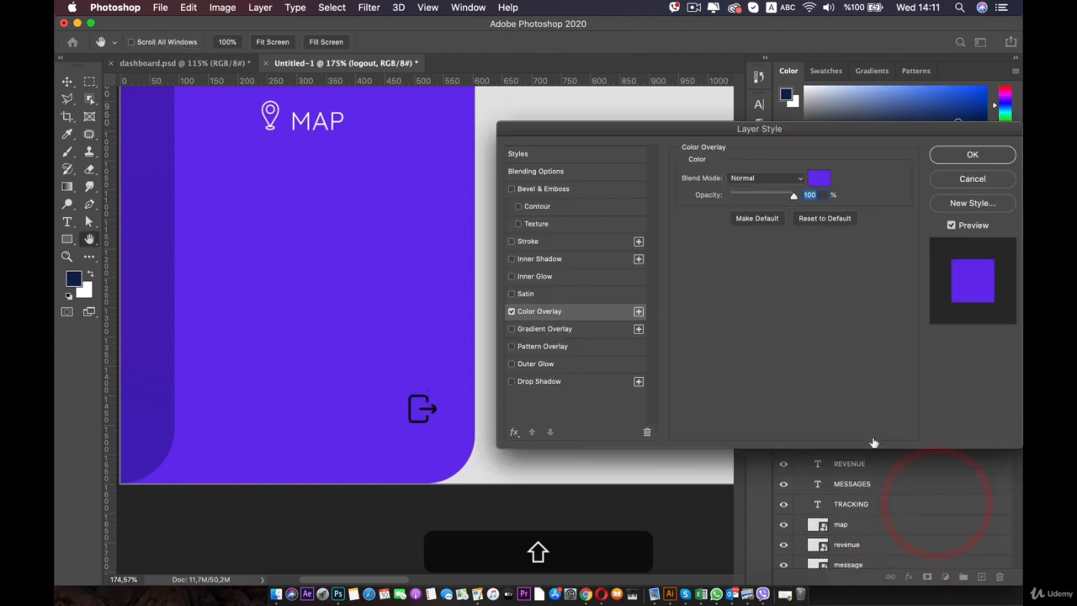
{"action": "left_click", "coordinate": [818, 178]}
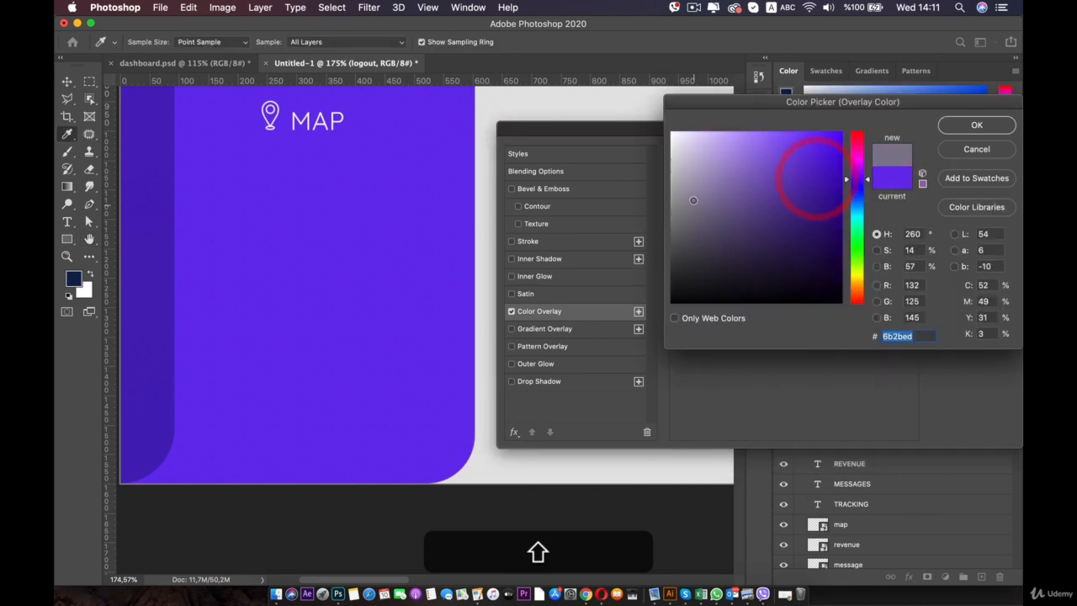
{"action": "left_click", "coordinate": [631, 85]}
{"action": "left_click", "coordinate": [965, 123]}
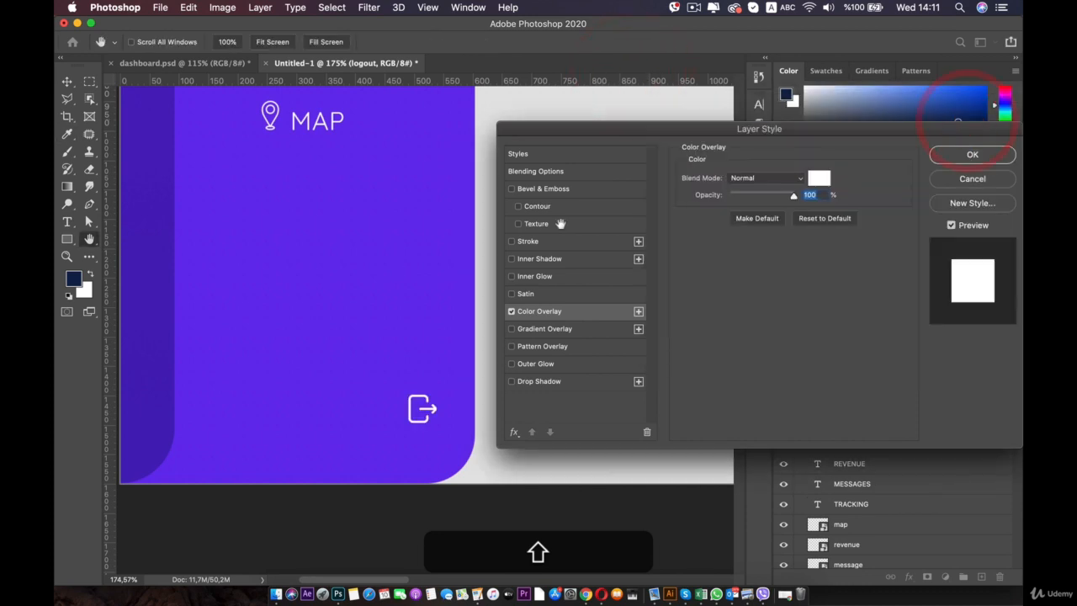
{"action": "left_click", "coordinate": [966, 155]}
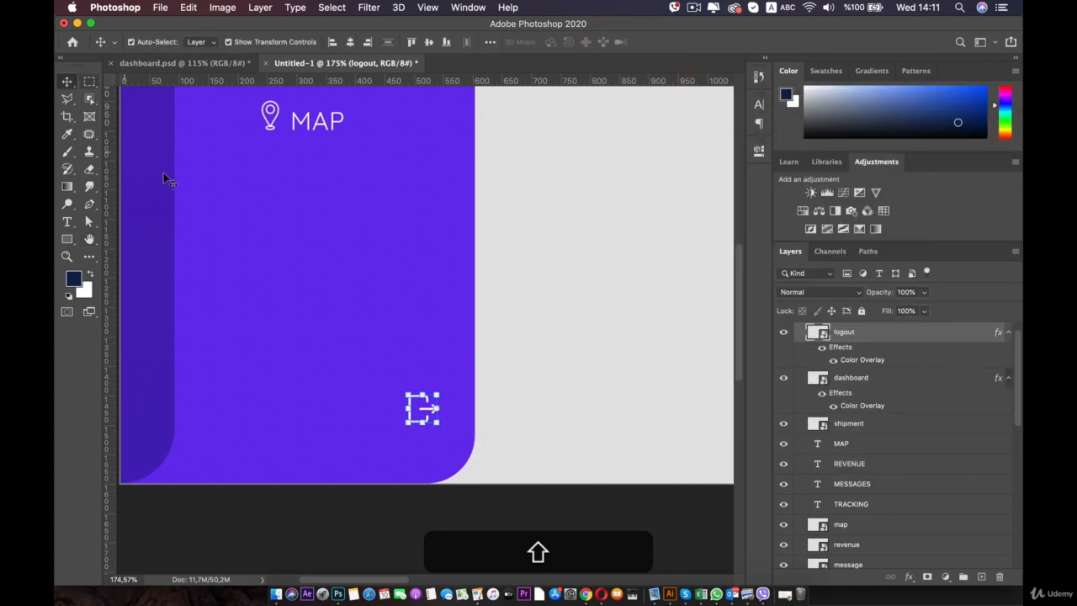
Step: Duplicate the MAP label beside the logout icon and change the copy's text to LOGOUT
{"action": "left_click", "coordinate": [241, 243]}
{"action": "left_click", "coordinate": [425, 411]}
{"action": "left_click", "coordinate": [320, 124]}
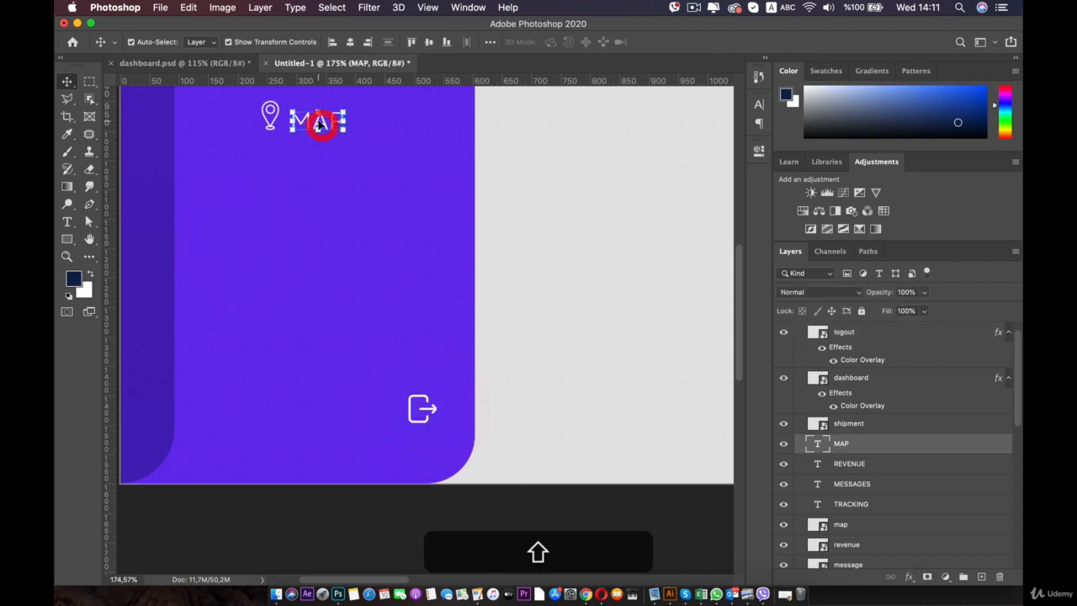
{"action": "left_click_drag", "start_coordinate": [320, 123], "coordinate": [373, 409]}
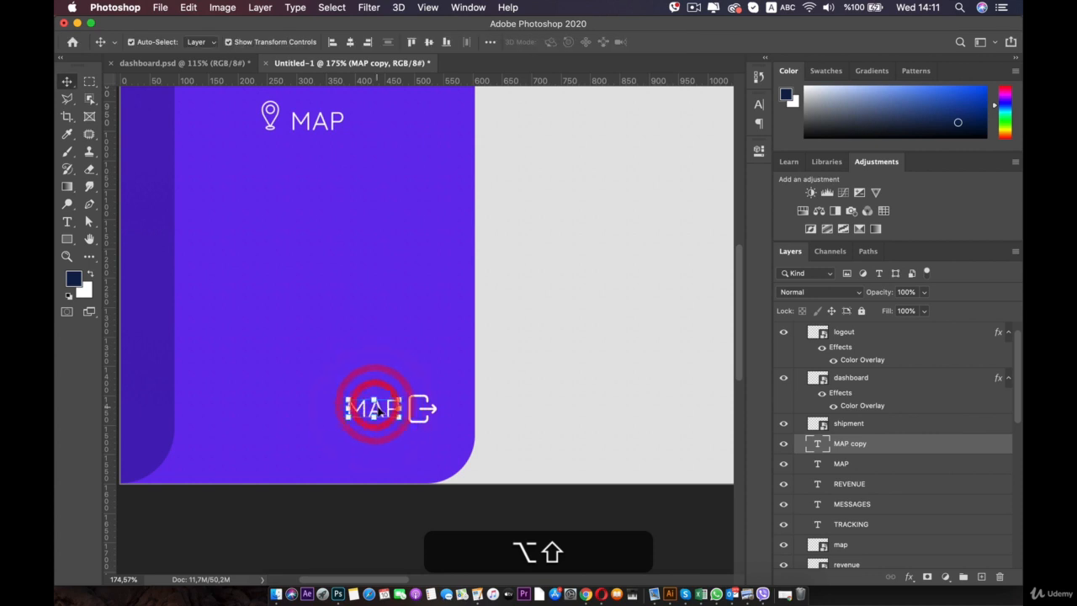
{"action": "double_click", "coordinate": [376, 410]}
{"action": "type", "text": "LOG"}
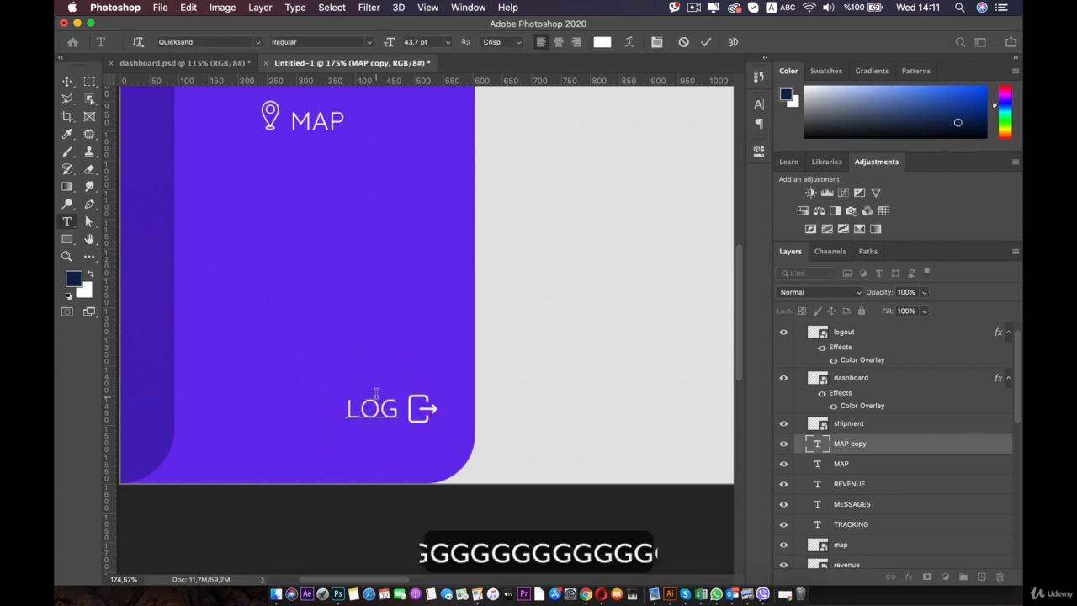
{"action": "type", "text": "OUT"}
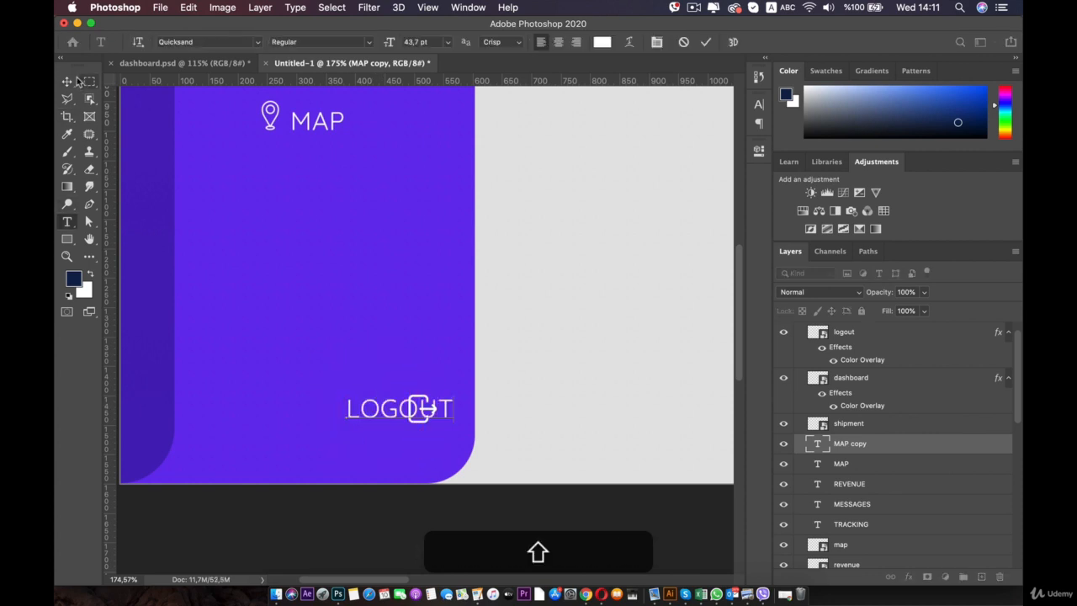
Step: Scale the LOGOUT label down to about 23 pt and position it just left of the logout icon
{"action": "left_click", "coordinate": [68, 81]}
{"action": "left_click_drag", "start_coordinate": [454, 405], "coordinate": [373, 408]}
{"action": "double_click", "coordinate": [377, 407]}
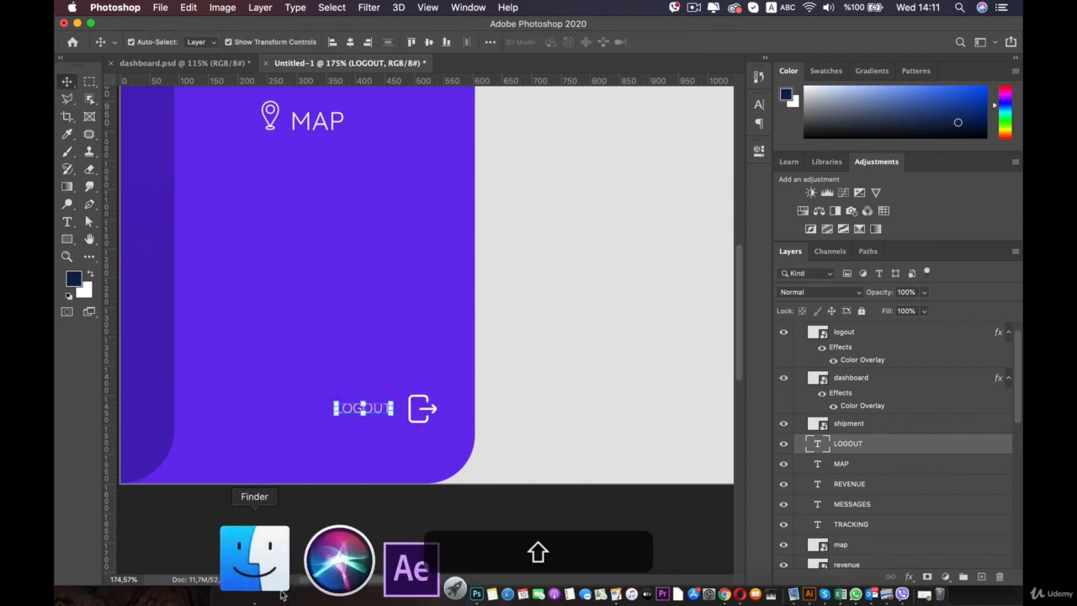
Step: Place settings.png from the Icons folder left of the LOGOUT label, scaled to 14.13%, at X 233 px and Y 1477 px
{"action": "left_click", "coordinate": [282, 595]}
{"action": "left_click_drag", "start_coordinate": [685, 332], "coordinate": [373, 362]}
{"action": "left_click_drag", "start_coordinate": [548, 166], "coordinate": [327, 345]}
{"action": "left_click_drag", "start_coordinate": [325, 385], "coordinate": [261, 409]}
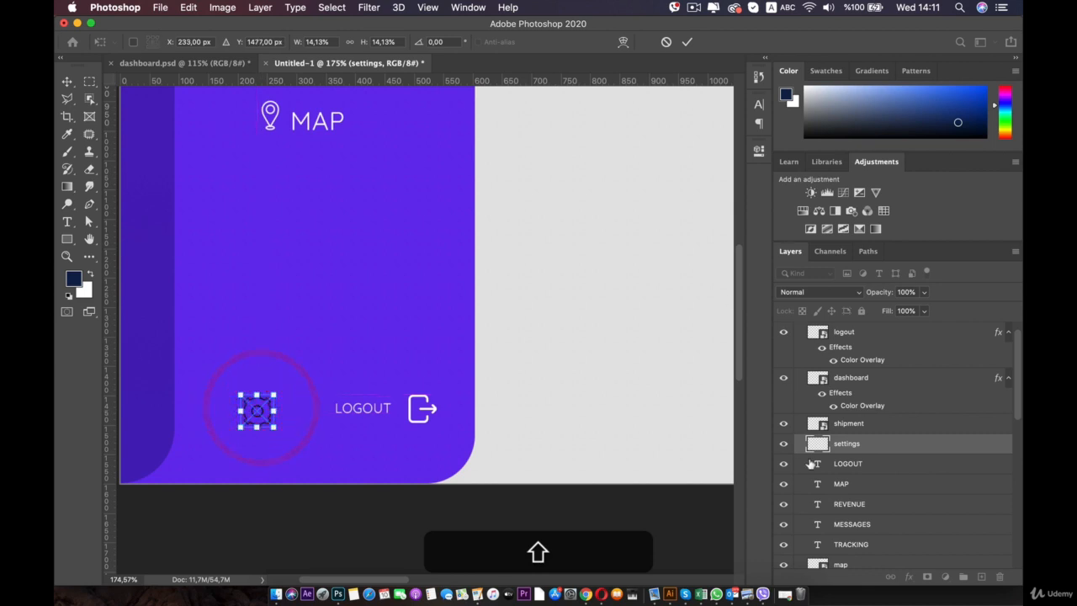
{"action": "left_click", "coordinate": [66, 82]}
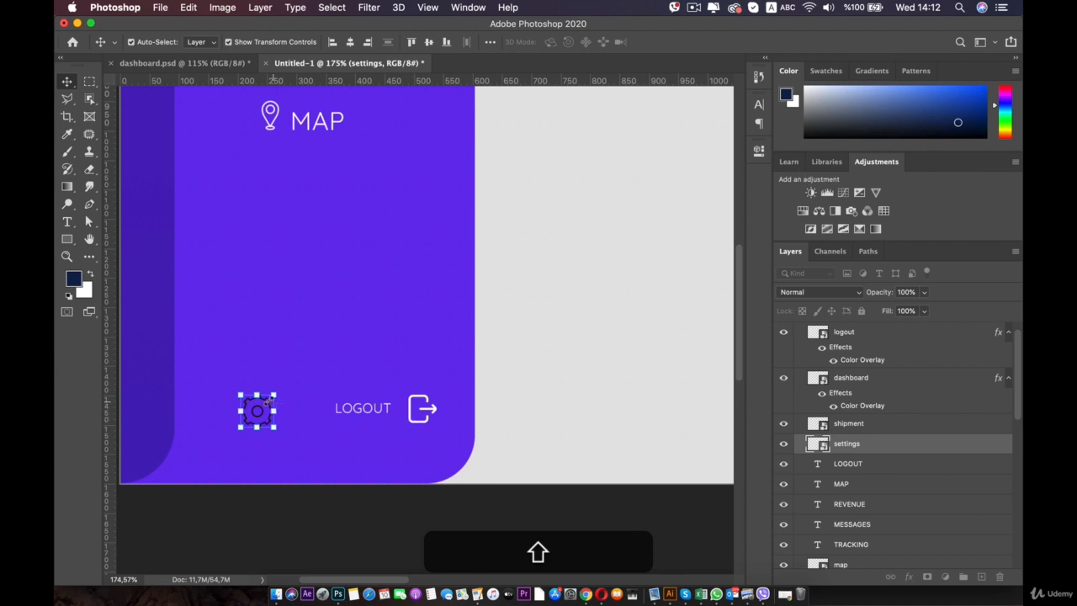
Step: Apply a white Color Overlay at 100% opacity to the settings icon
{"action": "left_click", "coordinate": [259, 407]}
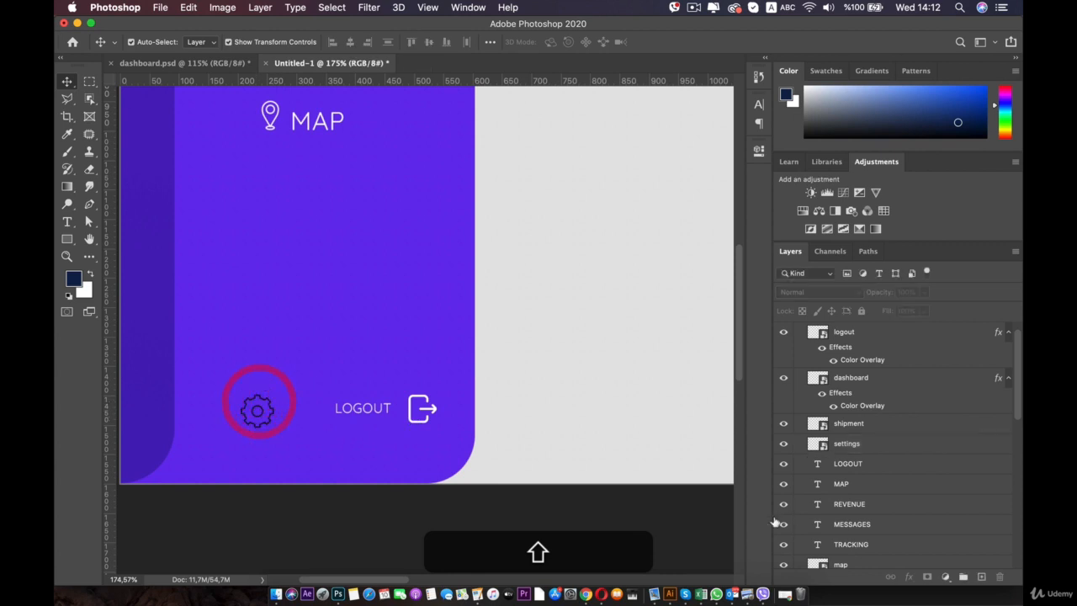
{"action": "left_click", "coordinate": [261, 405]}
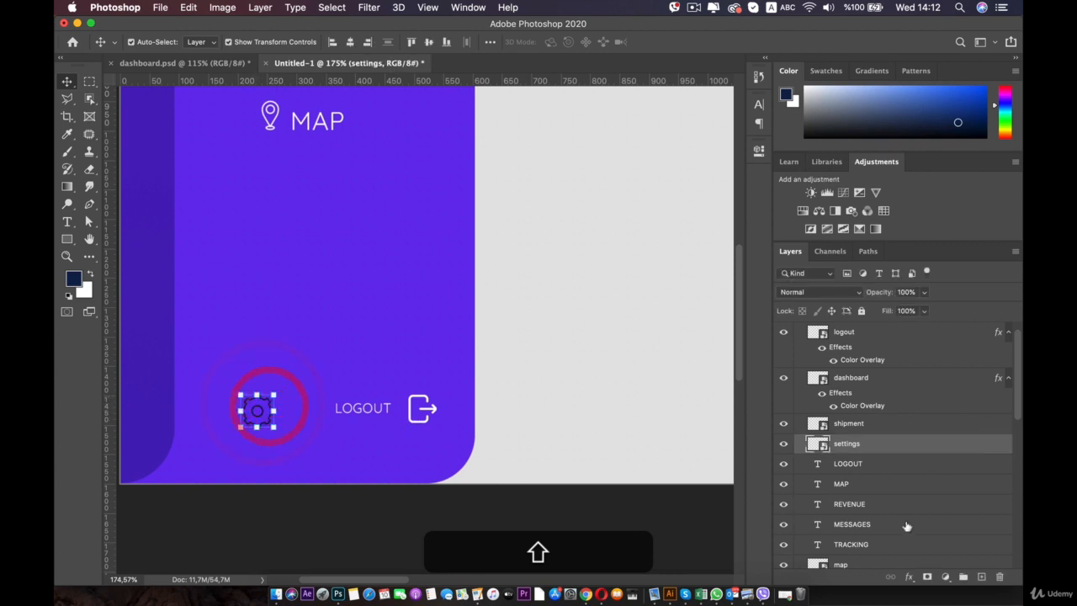
{"action": "left_click", "coordinate": [912, 578]}
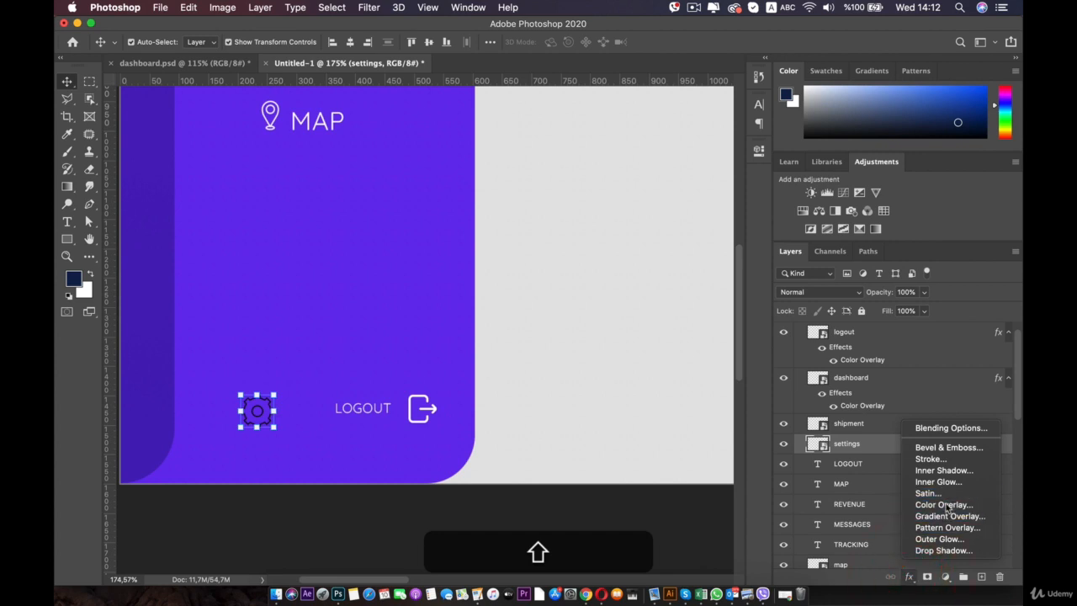
{"action": "left_click", "coordinate": [944, 498]}
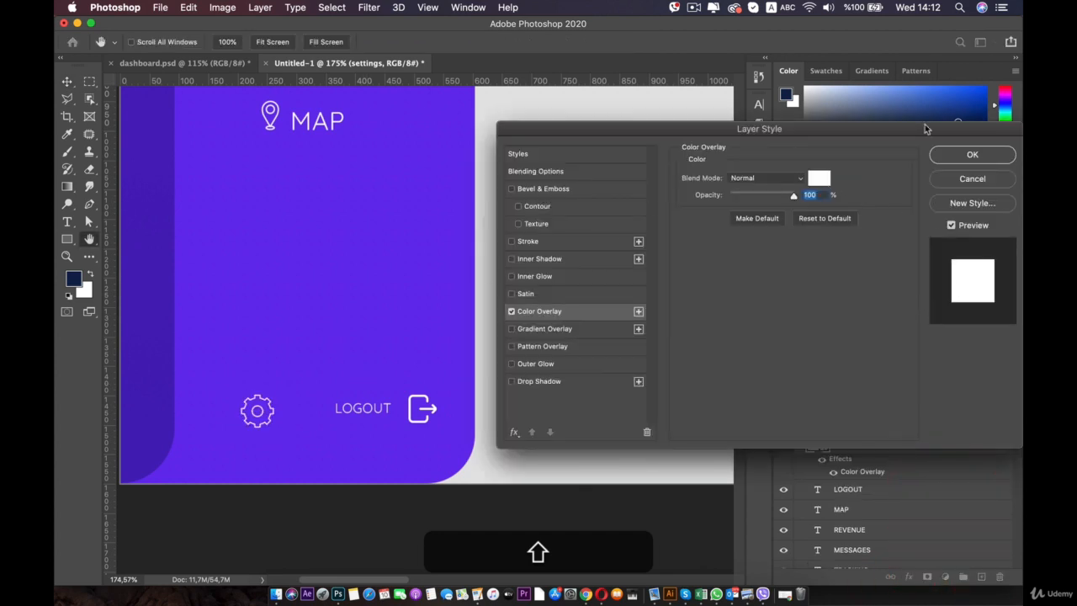
{"action": "left_click", "coordinate": [973, 154]}
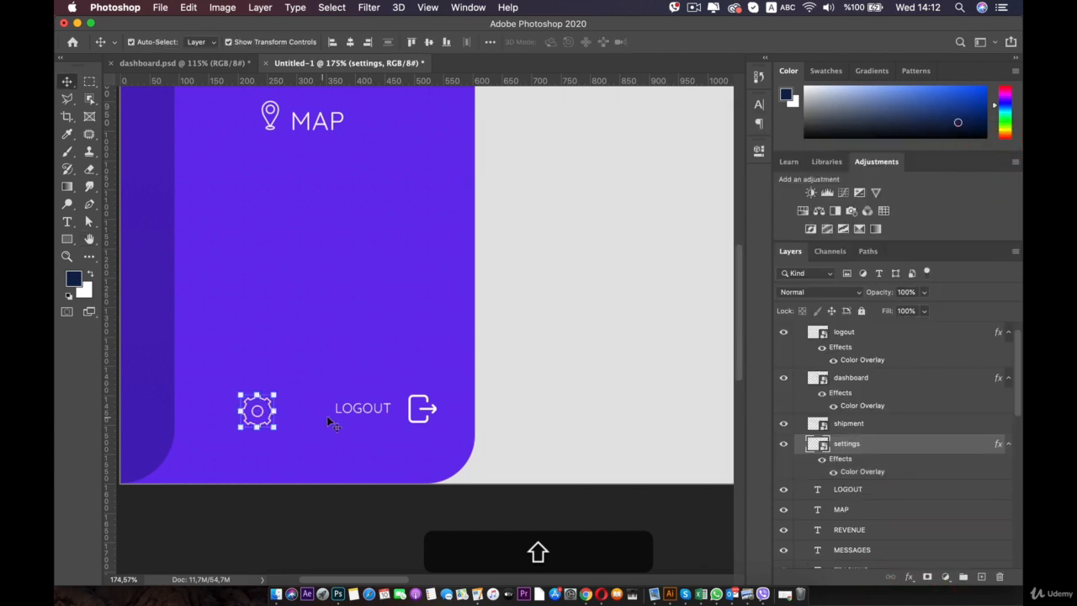
{"action": "left_click", "coordinate": [350, 408]}
{"action": "left_click_drag", "start_coordinate": [360, 411], "coordinate": [223, 410]}
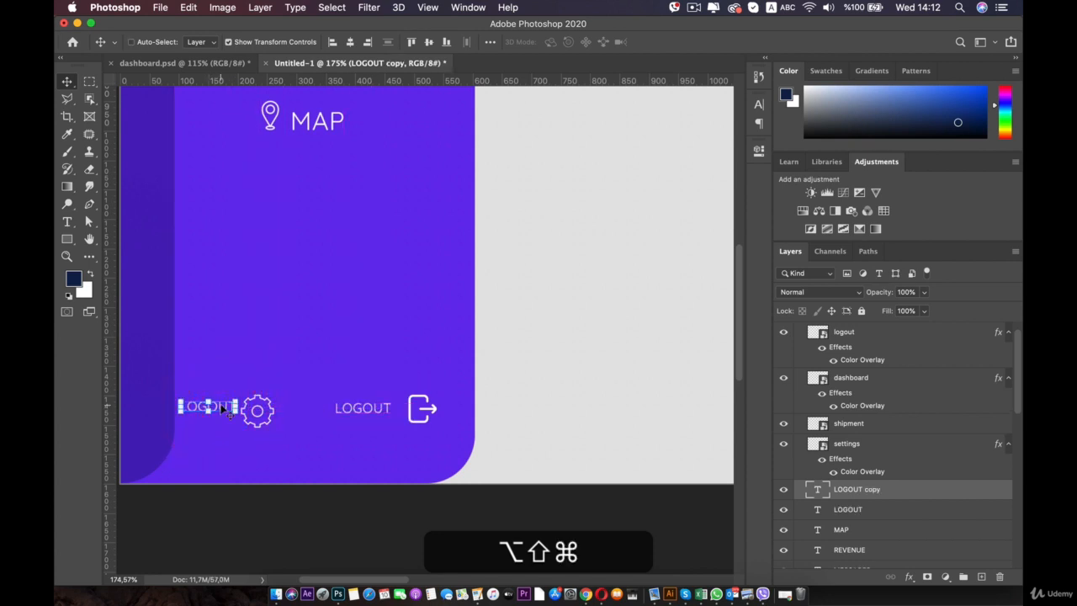
{"action": "key", "text": "super+z"}
{"action": "key", "text": "super+z"}
Step: Duplicate the LOGOUT label to the left of the settings icon and change the copy's text to SETTINGS
{"action": "left_click", "coordinate": [366, 410]}
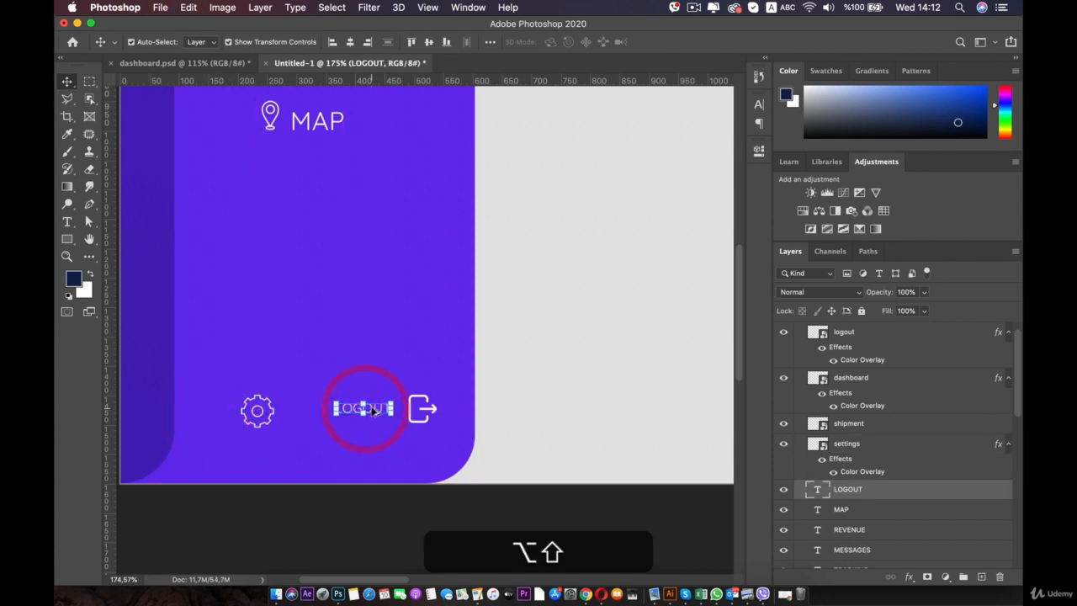
{"action": "left_click_drag", "start_coordinate": [373, 410], "coordinate": [222, 410]}
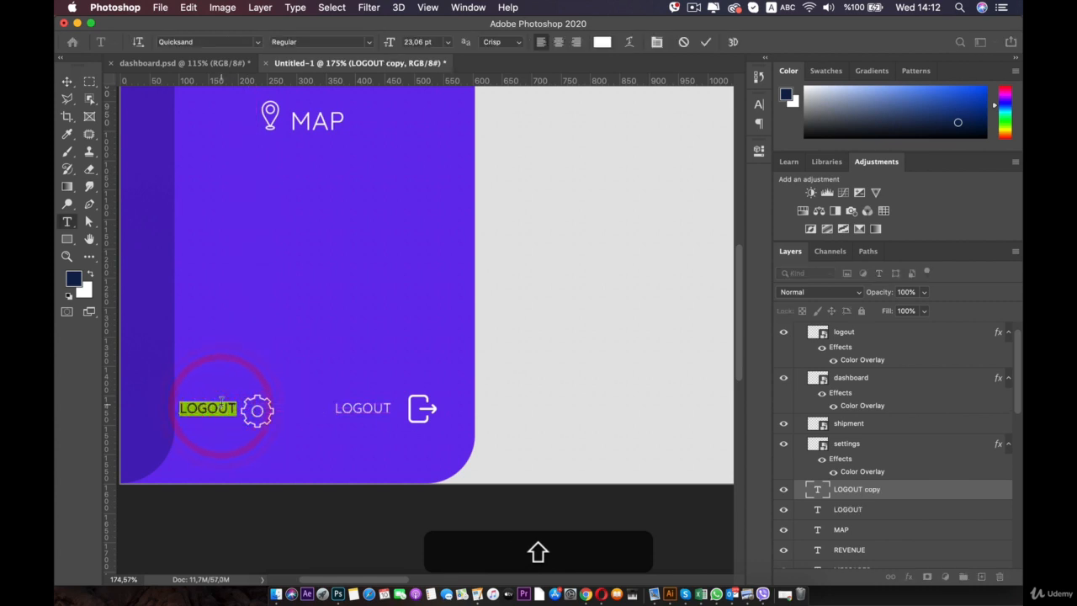
{"action": "type", "text": "SETTINGS"}
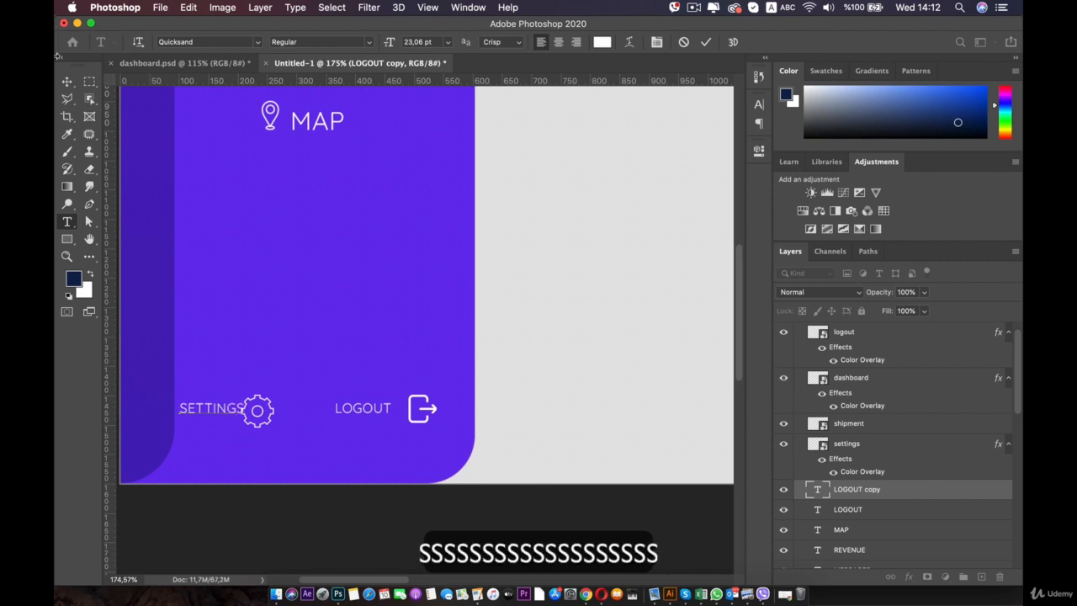
{"action": "left_click", "coordinate": [67, 82]}
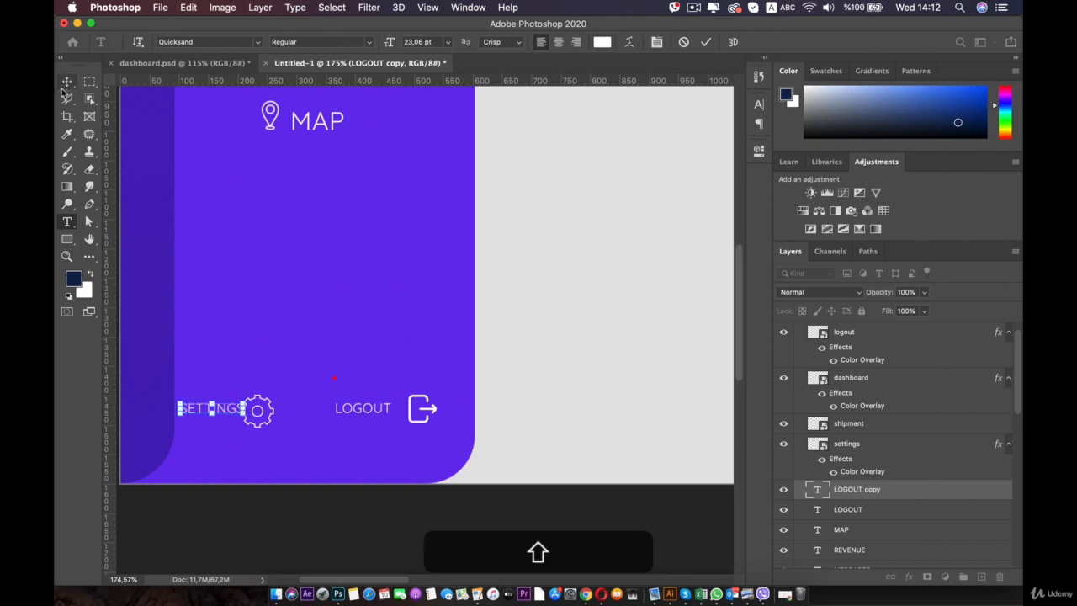
Step: Move the settings icon between the SETTINGS and LOGOUT labels, at X 290 px and Y 1473 px, scaled to 14.14%
{"action": "scroll", "coordinate": [275, 460], "scroll_direction": "up", "scroll_amount": 3}
{"action": "left_click_drag", "start_coordinate": [303, 416], "coordinate": [413, 360]}
{"action": "left_click", "coordinate": [341, 360]}
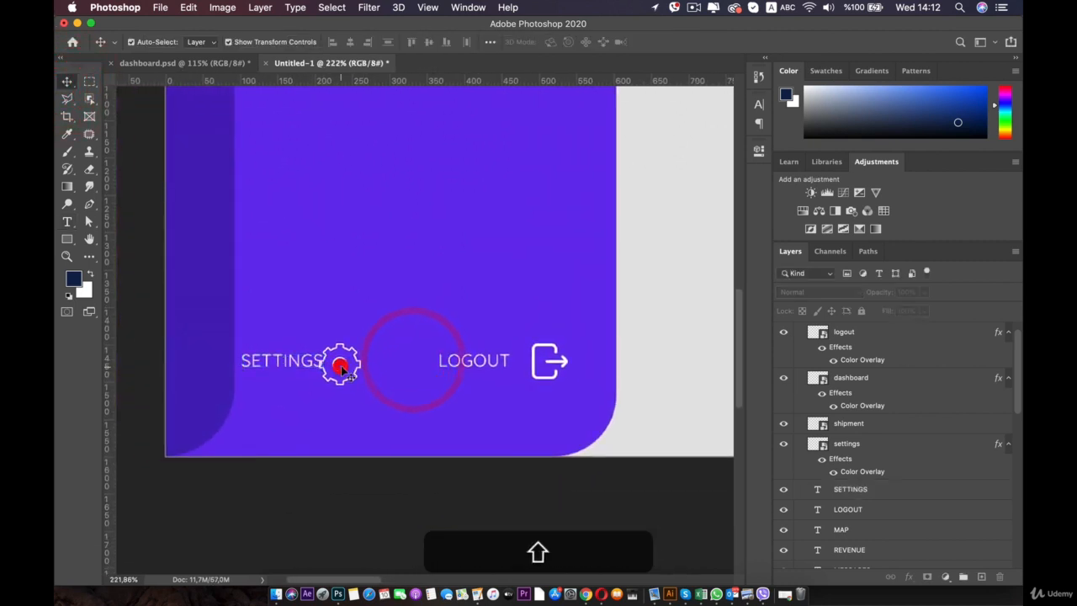
{"action": "left_click", "coordinate": [348, 355]}
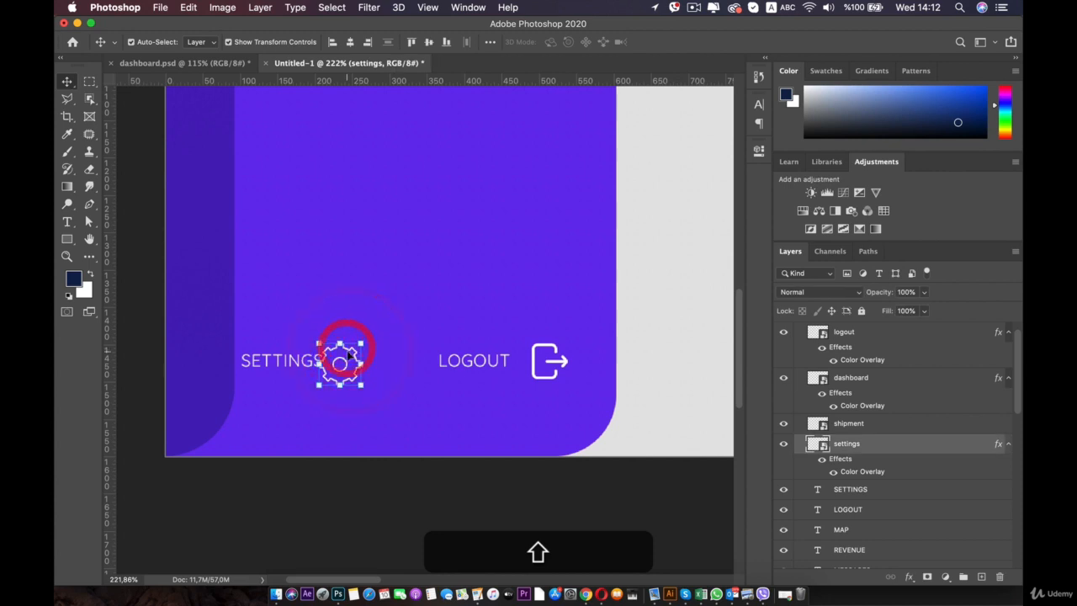
{"action": "mouse_move", "coordinate": [373, 349]}
{"action": "left_mouse_down"}
{"action": "mouse_move", "coordinate": [383, 348]}
{"action": "mouse_move", "coordinate": [376, 362]}
{"action": "mouse_move", "coordinate": [348, 362]}
{"action": "mouse_move", "coordinate": [379, 360]}
{"action": "left_mouse_up"}
{"action": "left_click", "coordinate": [357, 361]}
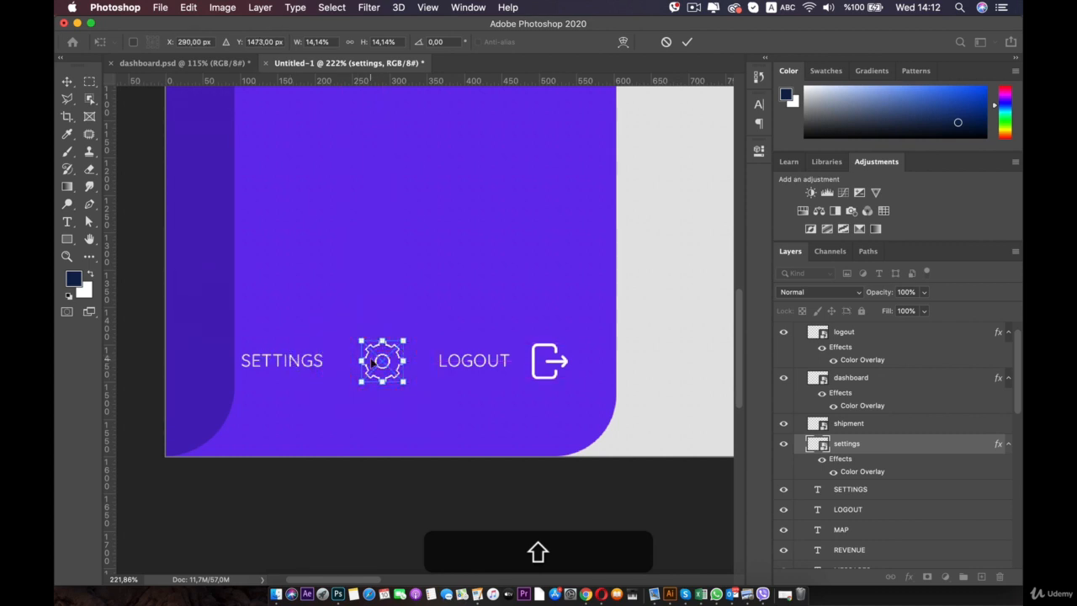
{"action": "key", "text": "Return"}
{"action": "key", "text": "Return"}
{"action": "key", "text": "Return"}
{"action": "key", "text": "Return"}
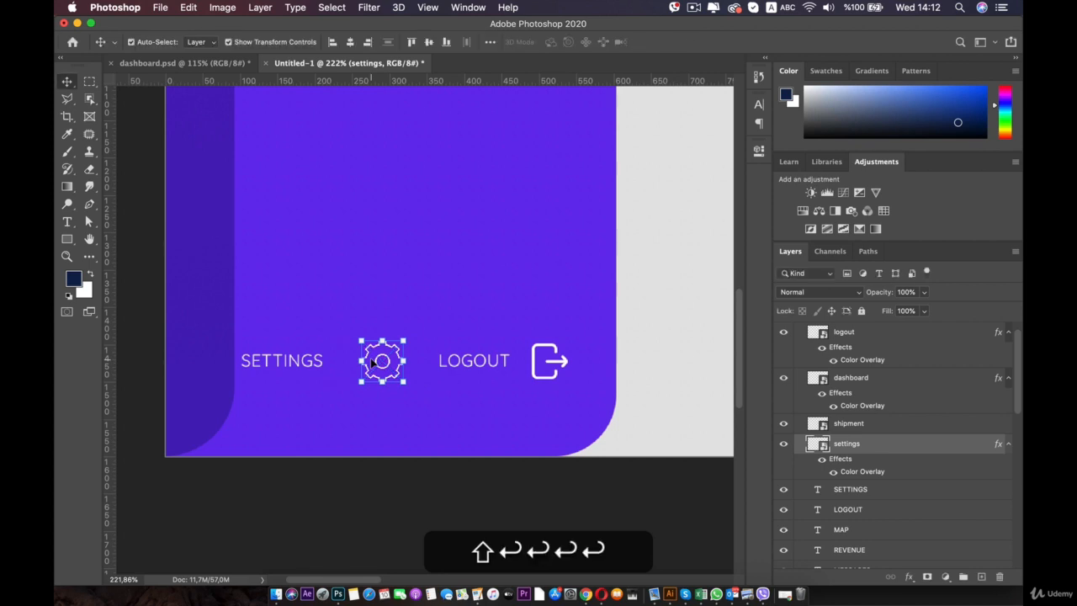
Step: Move the SETTINGS label right, closer to the settings icon
{"action": "left_click", "coordinate": [305, 360]}
{"action": "left_click_drag", "start_coordinate": [301, 363], "coordinate": [362, 242]}
{"action": "left_click", "coordinate": [354, 410]}
{"action": "scroll", "coordinate": [362, 408], "scroll_direction": "down", "scroll_amount": 5}
{"action": "scroll", "coordinate": [258, 525], "scroll_direction": "up", "scroll_amount": 5}
{"action": "left_click_drag", "start_coordinate": [276, 460], "coordinate": [378, 202]}
{"action": "left_click", "coordinate": [350, 450]}
{"action": "scroll", "coordinate": [350, 360], "scroll_direction": "up", "scroll_amount": 5}
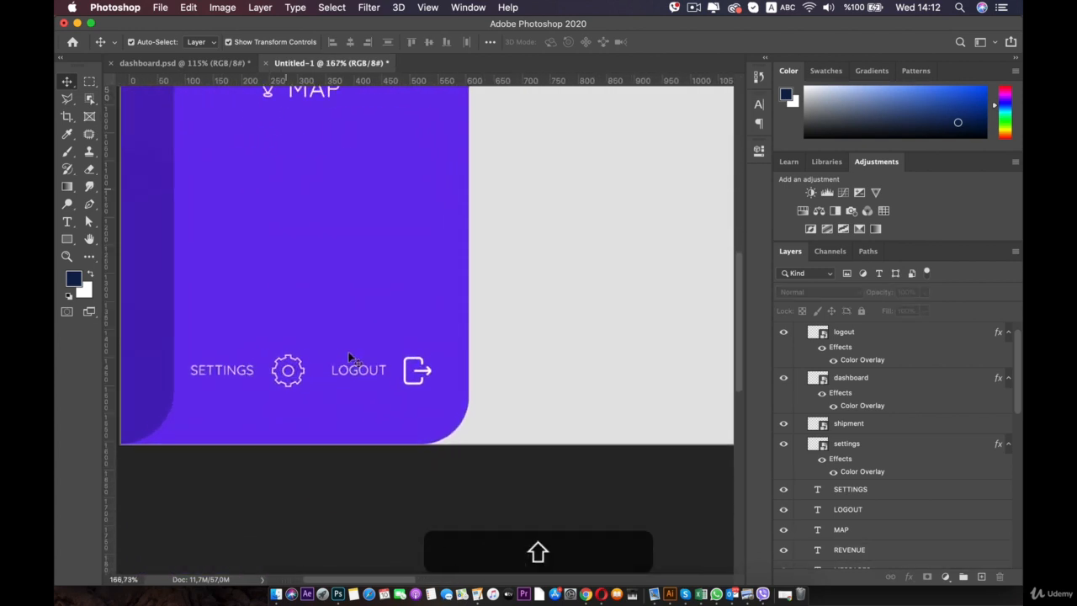
{"action": "left_click_drag", "start_coordinate": [288, 297], "coordinate": [309, 278]}
{"action": "scroll", "coordinate": [388, 392], "scroll_direction": "up", "scroll_amount": 2}
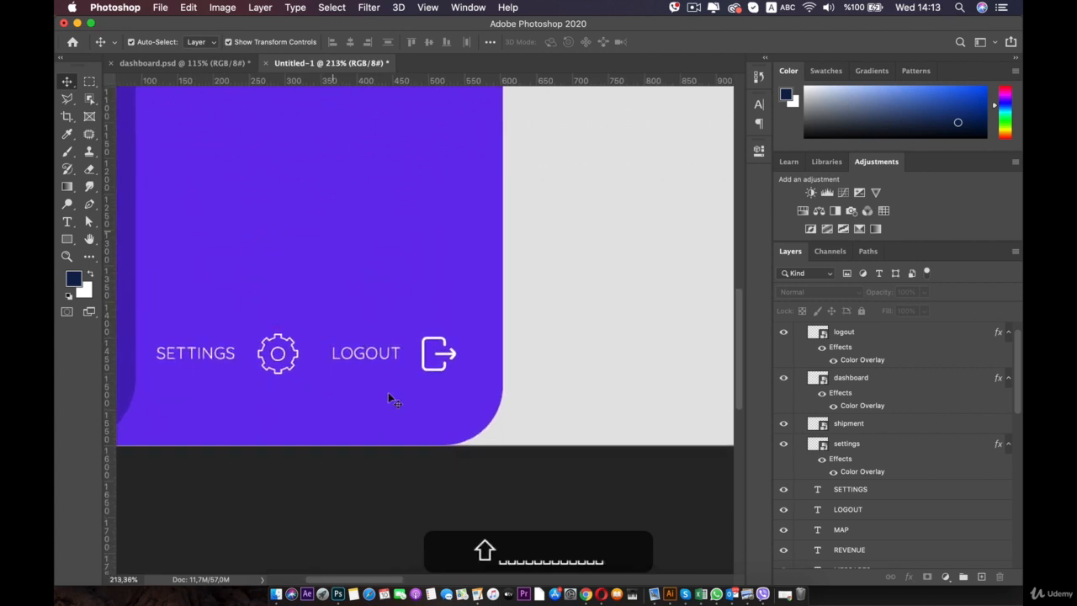
Step: Scale the LOGOUT label down to about 16 pt and place it just left of the logout icon
{"action": "left_click", "coordinate": [274, 355]}
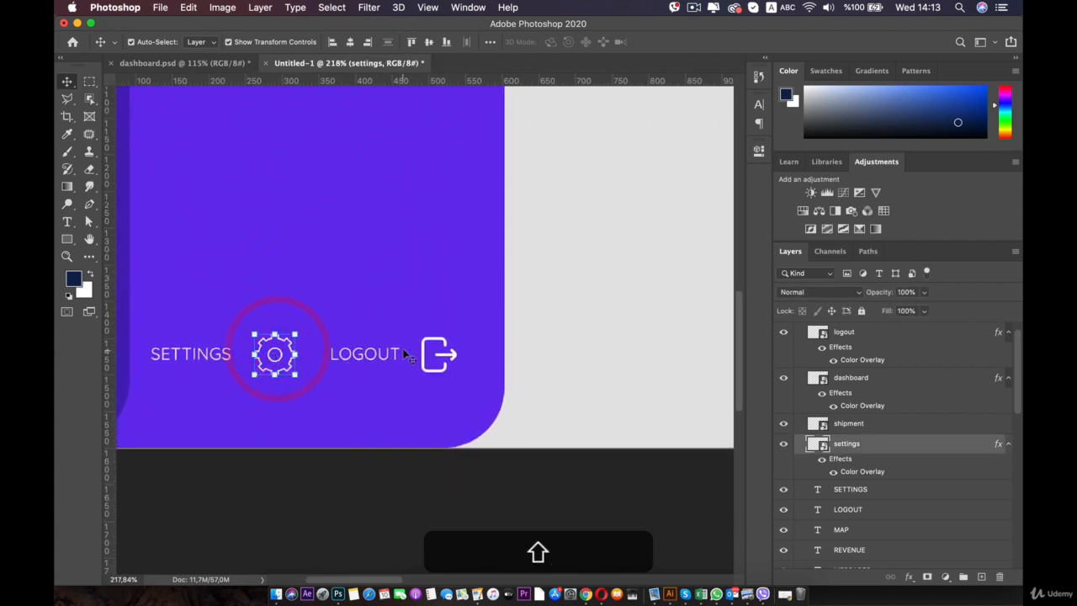
{"action": "left_click", "coordinate": [436, 357]}
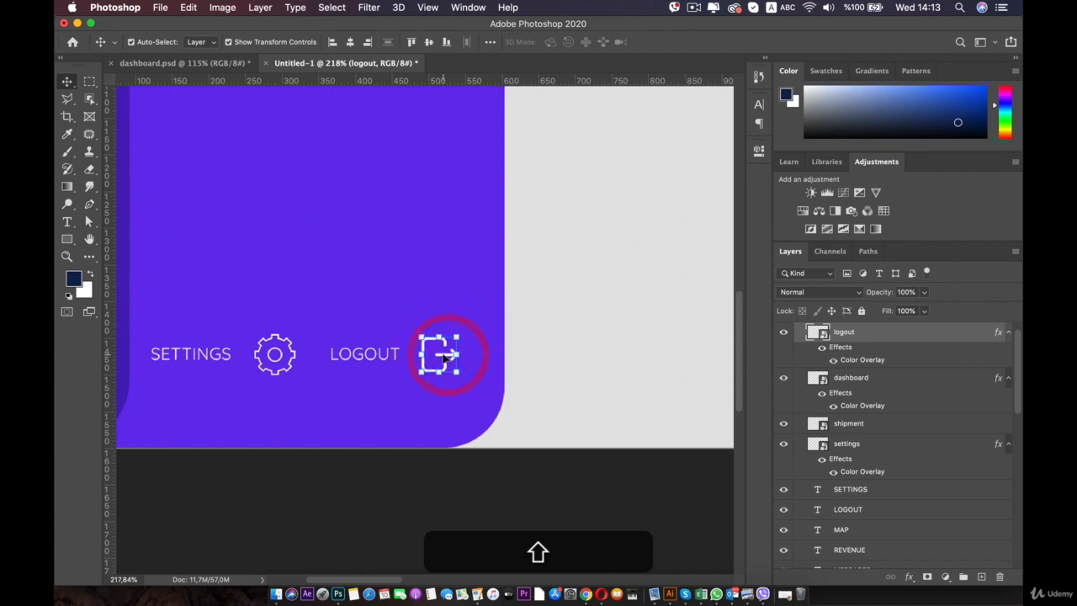
{"action": "left_click_drag", "start_coordinate": [444, 356], "coordinate": [398, 355]}
{"action": "left_click", "coordinate": [376, 354]}
{"action": "left_click", "coordinate": [387, 380]}
{"action": "left_click", "coordinate": [392, 356]}
Step: Scale the logout icon down to 6.45% and position it just right of the LOGOUT label
{"action": "left_click", "coordinate": [446, 354]}
{"action": "left_click", "coordinate": [452, 355]}
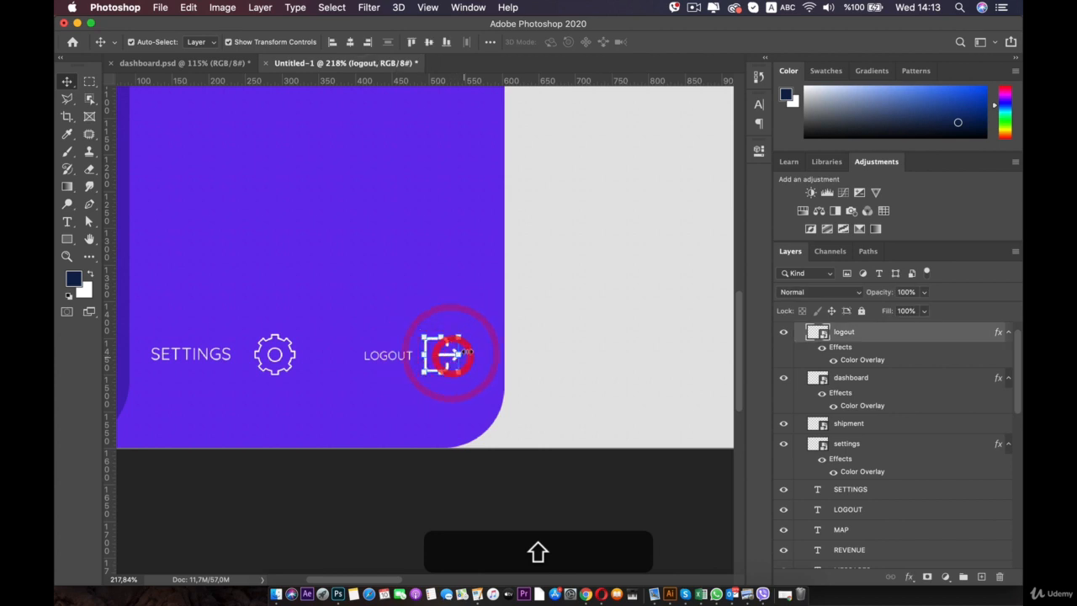
{"action": "left_click_drag", "start_coordinate": [459, 336], "coordinate": [429, 354]}
{"action": "left_click", "coordinate": [430, 353]}
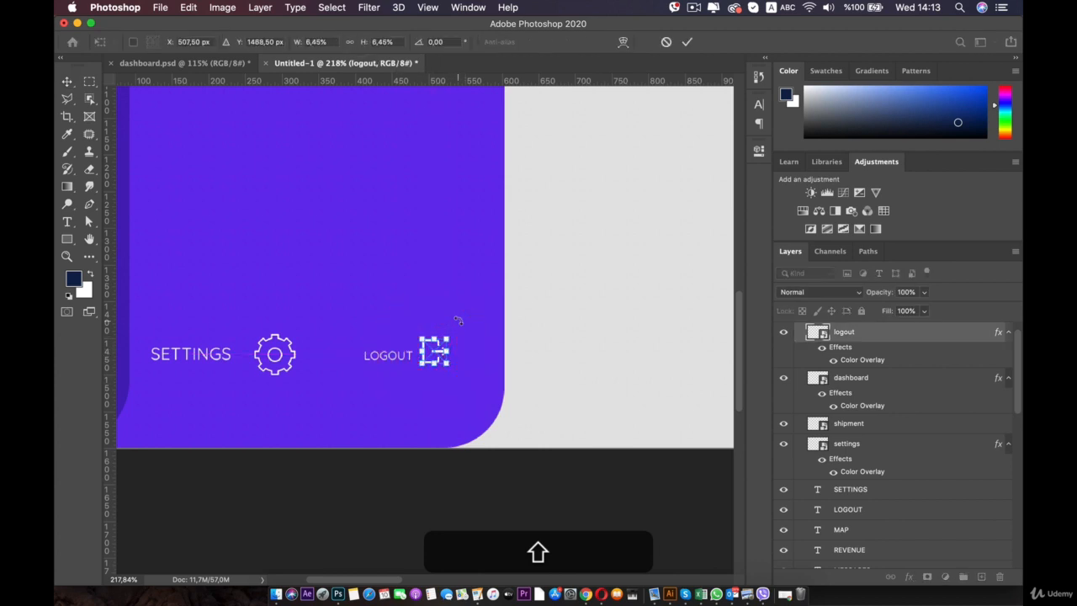
{"action": "key", "text": "Return"}
{"action": "key", "text": "Return"}
{"action": "key", "text": "Return"}
{"action": "key", "text": "Return"}
{"action": "key", "text": "Return"}
{"action": "key", "text": "Return"}
{"action": "key", "text": "Return"}
{"action": "key", "text": "Return"}
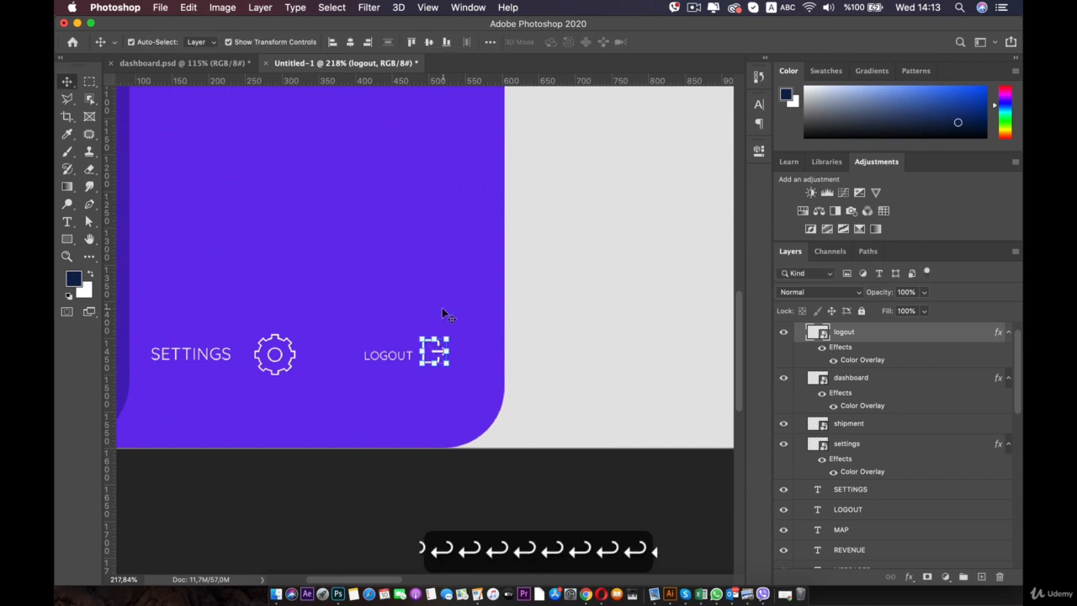
Step: Nudge the logout icon down until it is vertically centred on the LOGOUT label
{"action": "key", "text": "Down"}
{"action": "key", "text": "Down"}
{"action": "key", "text": "Down"}
{"action": "key", "text": "Down"}
{"action": "key", "text": "Down"}
{"action": "key", "text": "Down"}
{"action": "key", "text": "Down"}
{"action": "key", "text": "Down"}
{"action": "key", "text": "Down"}
{"action": "key", "text": "Down"}
{"action": "key", "text": "Down"}
{"action": "key", "text": "Down"}
{"action": "key", "text": "Down"}
{"action": "key", "text": "Down"}
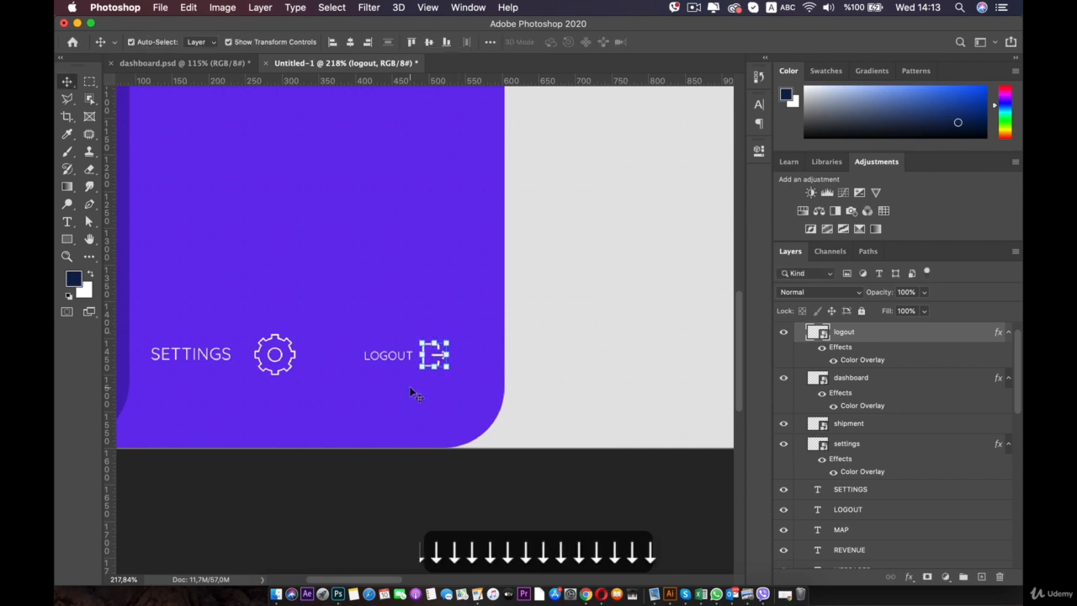
{"action": "left_click", "coordinate": [403, 390], "text": "shift"}
Step: Place the settings icon directly beneath the logout icon and scale it down to 7.83% to match its size
{"action": "left_click", "coordinate": [271, 352], "text": "shift"}
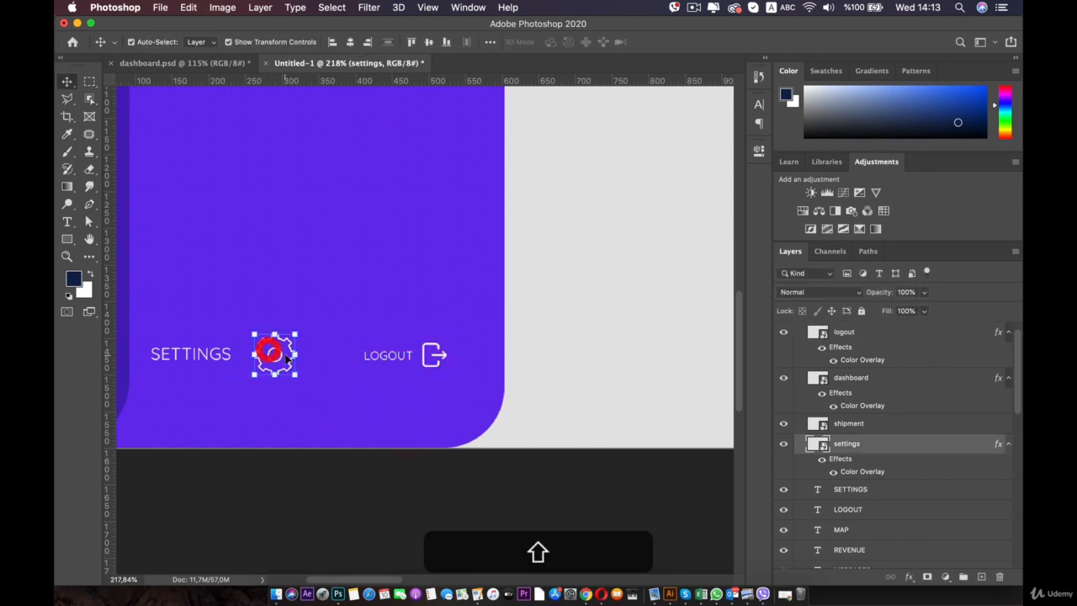
{"action": "left_click_drag", "start_coordinate": [297, 335], "coordinate": [282, 352]}
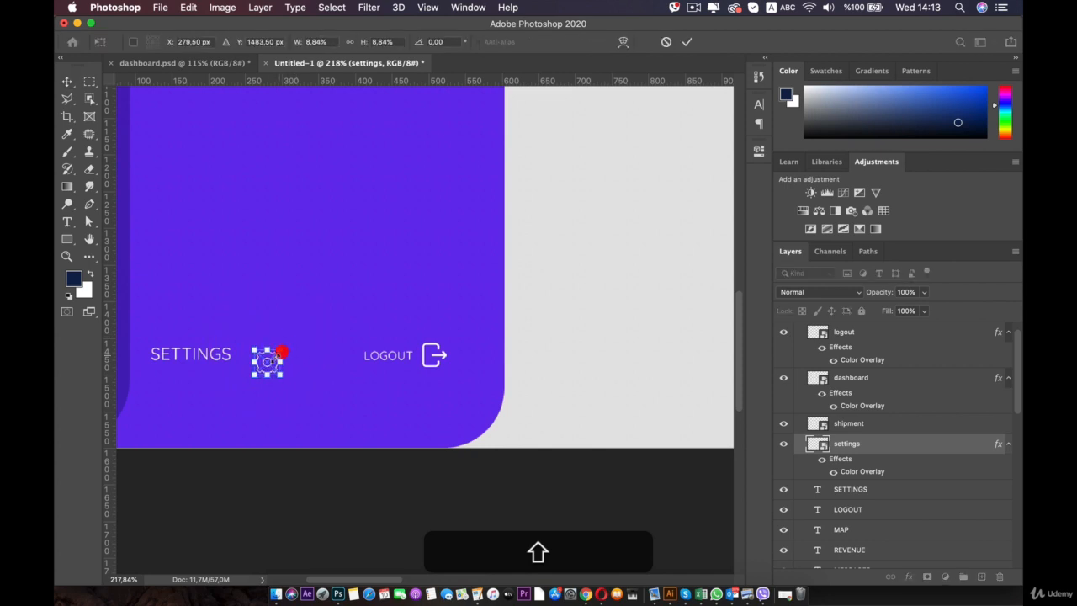
{"action": "left_click_drag", "start_coordinate": [352, 383], "coordinate": [434, 387]}
{"action": "scroll", "coordinate": [434, 387], "scroll_direction": "up", "scroll_amount": 5}
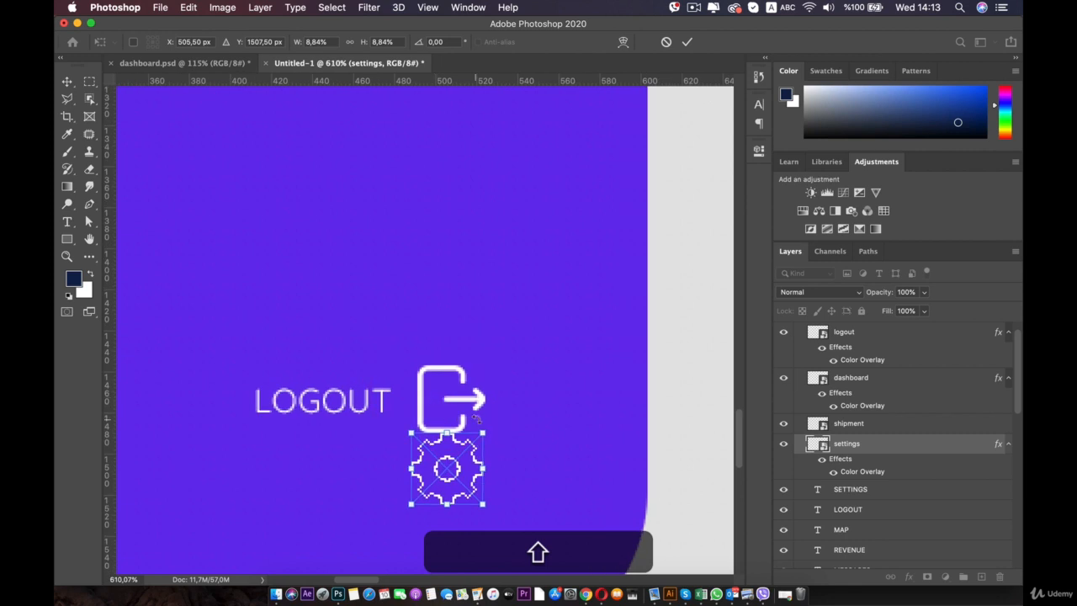
{"action": "left_click_drag", "start_coordinate": [483, 429], "coordinate": [473, 433]}
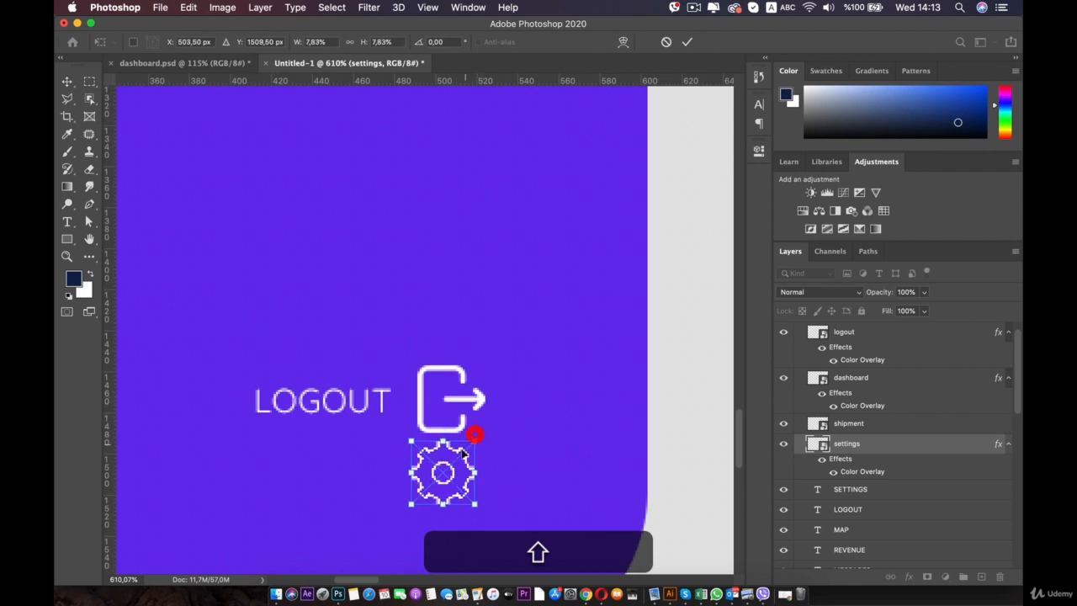
{"action": "key", "text": "Return"}
Step: Move the reduced settings icon back beside the SETTINGS label, at X 250.5 px and Y 1472.5 px
{"action": "scroll", "coordinate": [433, 457], "scroll_direction": "down", "scroll_amount": 3}
{"action": "left_click_drag", "start_coordinate": [395, 381], "coordinate": [512, 442]}
{"action": "left_click_drag", "start_coordinate": [569, 473], "coordinate": [420, 450]}
{"action": "left_click", "coordinate": [468, 461]}
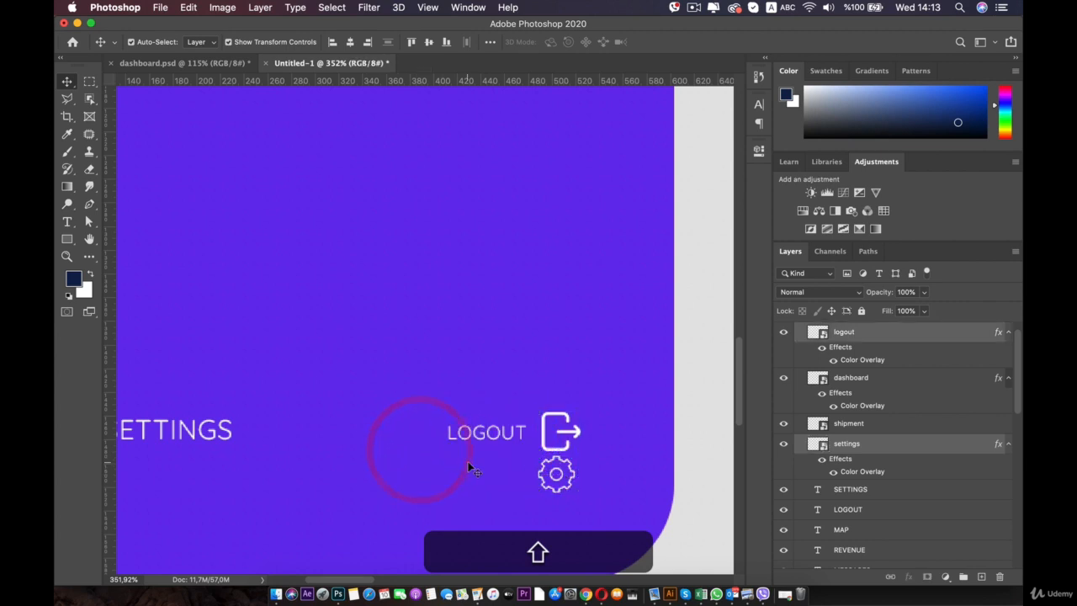
{"action": "left_click", "coordinate": [556, 472]}
{"action": "left_click_drag", "start_coordinate": [560, 470], "coordinate": [471, 480]}
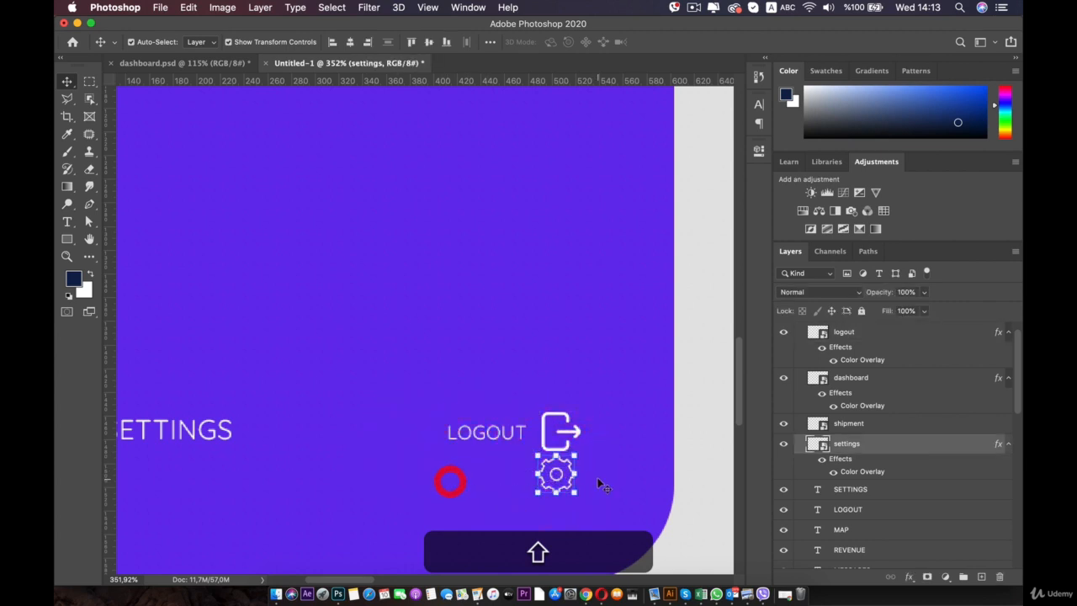
{"action": "key", "text": "ctrl+t"}
{"action": "left_click_drag", "start_coordinate": [557, 474], "coordinate": [257, 429]}
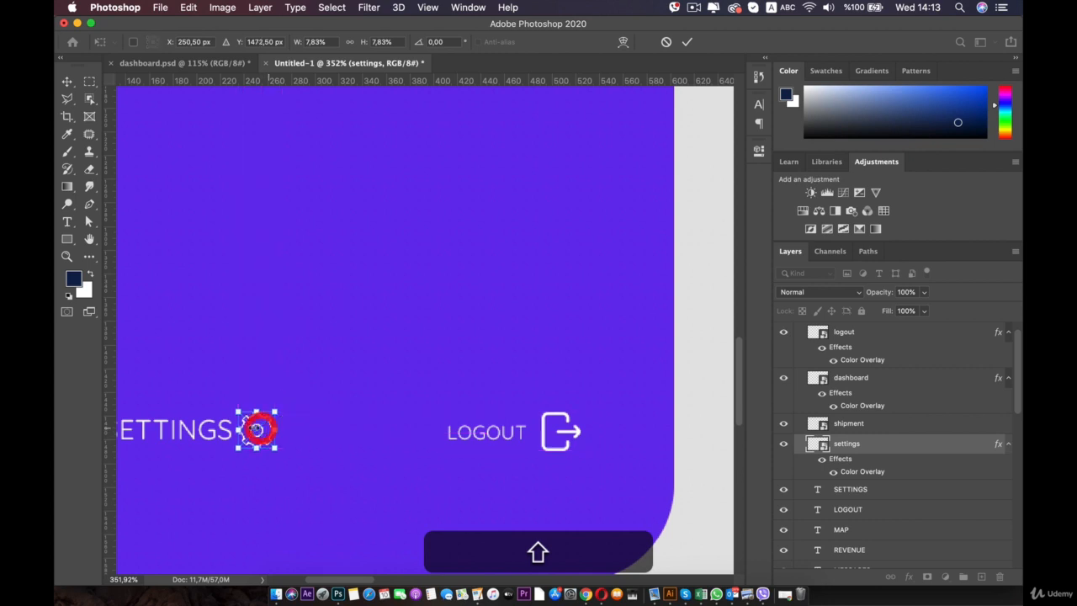
{"action": "key", "text": "Return"}
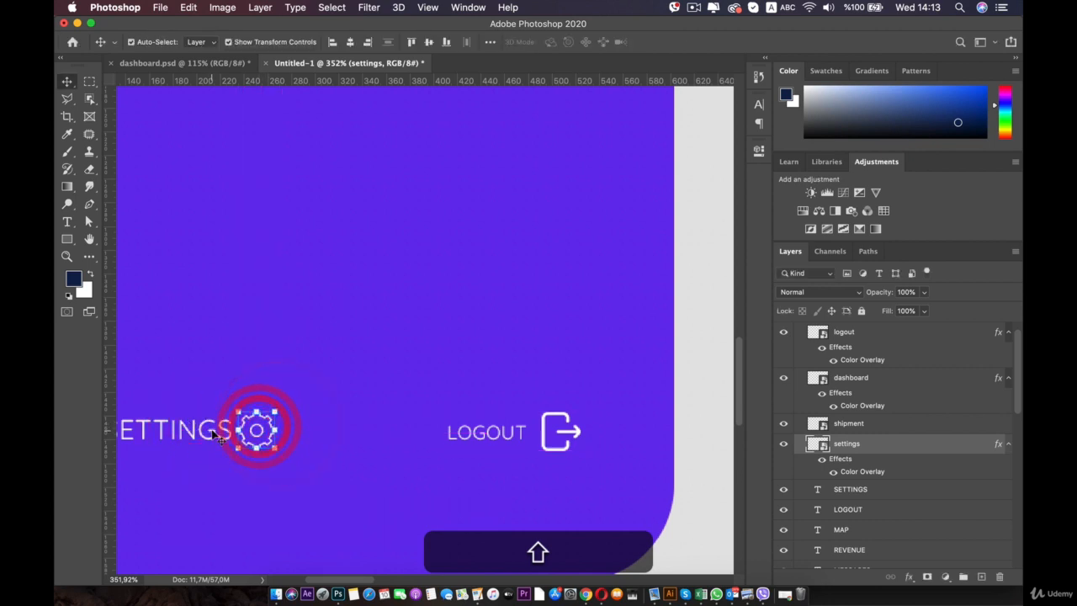
Step: Delete the oversized SETTINGS label and replace it with a duplicate of the LOGOUT label reading SETTINGS
{"action": "left_click", "coordinate": [216, 429]}
{"action": "key", "text": "BackSpace"}
{"action": "left_click_drag", "start_coordinate": [489, 438], "coordinate": [209, 436]}
{"action": "double_click", "coordinate": [208, 436]}
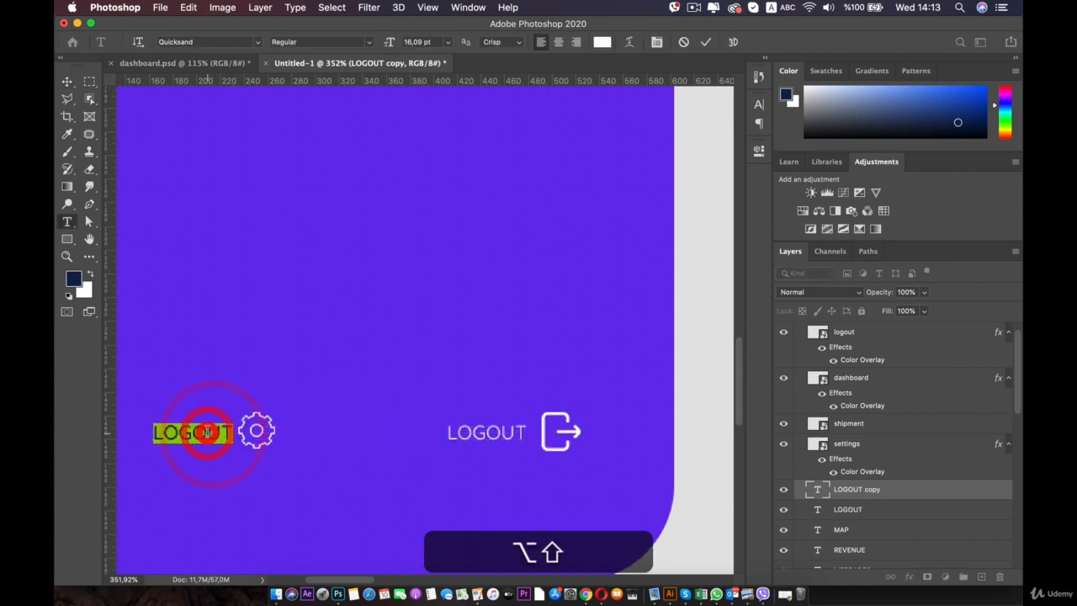
{"action": "type", "text": "SETT"}
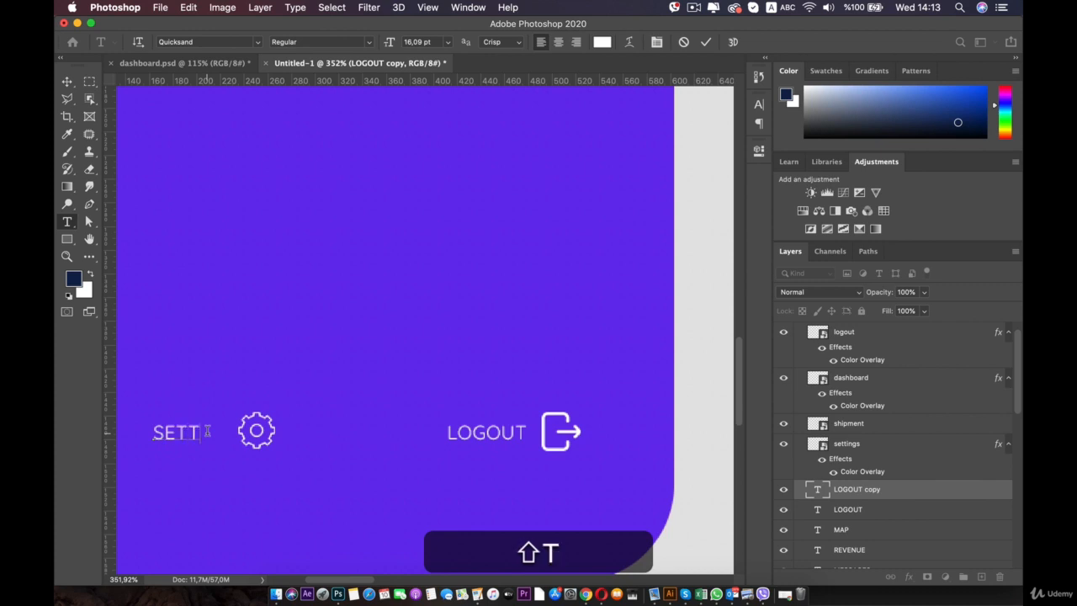
{"action": "type", "text": "INGS"}
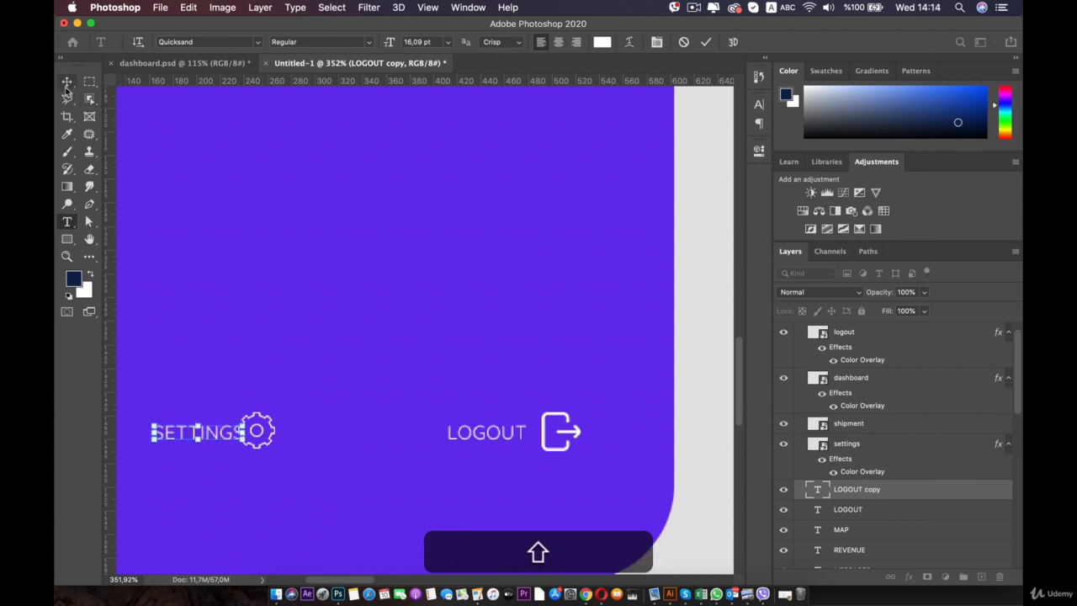
Step: Nudge the new SETTINGS label left until it clears the settings icon, keeping it level with the LOGOUT label
{"action": "left_click", "coordinate": [66, 84]}
{"action": "key", "text": "Left"}
{"action": "key", "text": "Left"}
{"action": "key", "text": "Left"}
{"action": "key", "text": "Left"}
{"action": "key", "text": "Left"}
{"action": "key", "text": "Left"}
{"action": "key", "text": "Left"}
{"action": "key", "text": "Left"}
{"action": "key", "text": "Left"}
{"action": "key", "text": "shift+Left"}
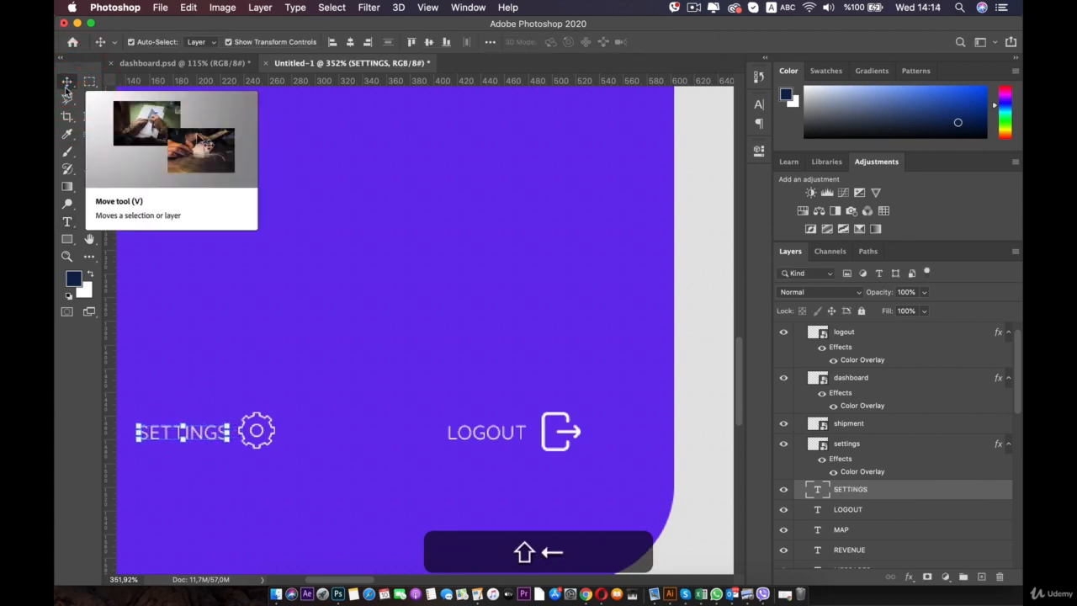
{"action": "key", "text": "shift+Up"}
{"action": "key", "text": "Down"}
{"action": "key", "text": "Down"}
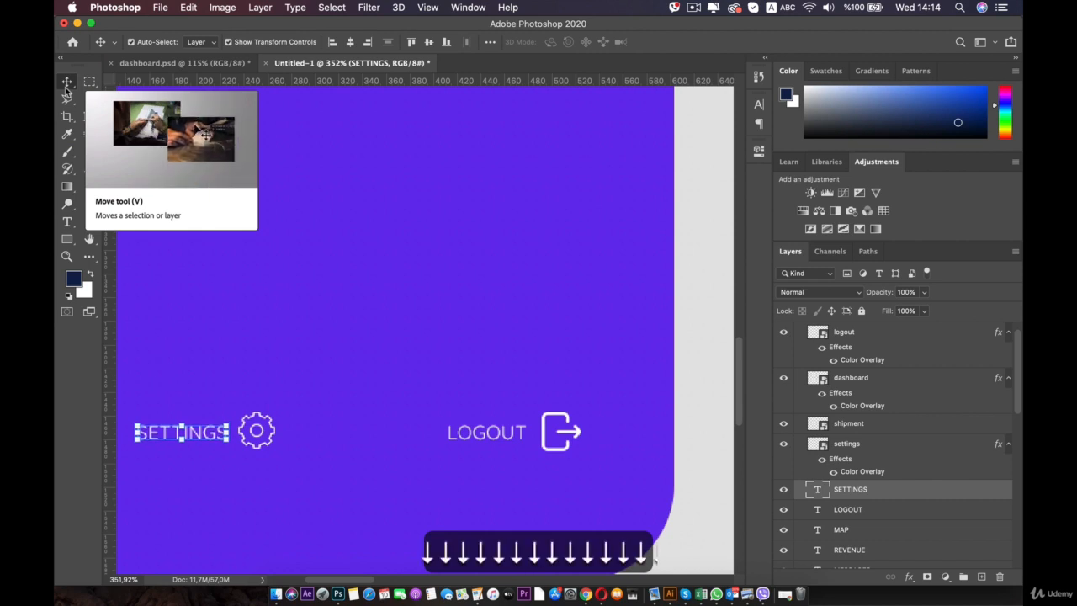
Step: Nudge the SETTINGS label up slightly so it lines up with the settings icon
{"action": "left_click", "coordinate": [413, 305]}
{"action": "scroll", "coordinate": [413, 307], "scroll_direction": "down", "scroll_amount": 5}
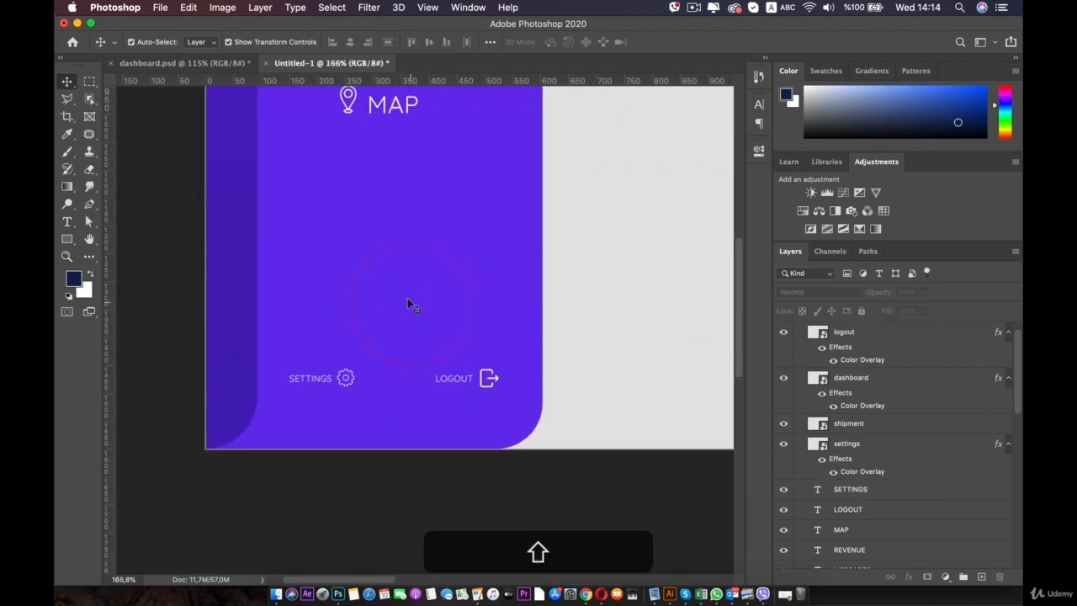
{"action": "left_click_drag", "start_coordinate": [383, 270], "coordinate": [388, 418]}
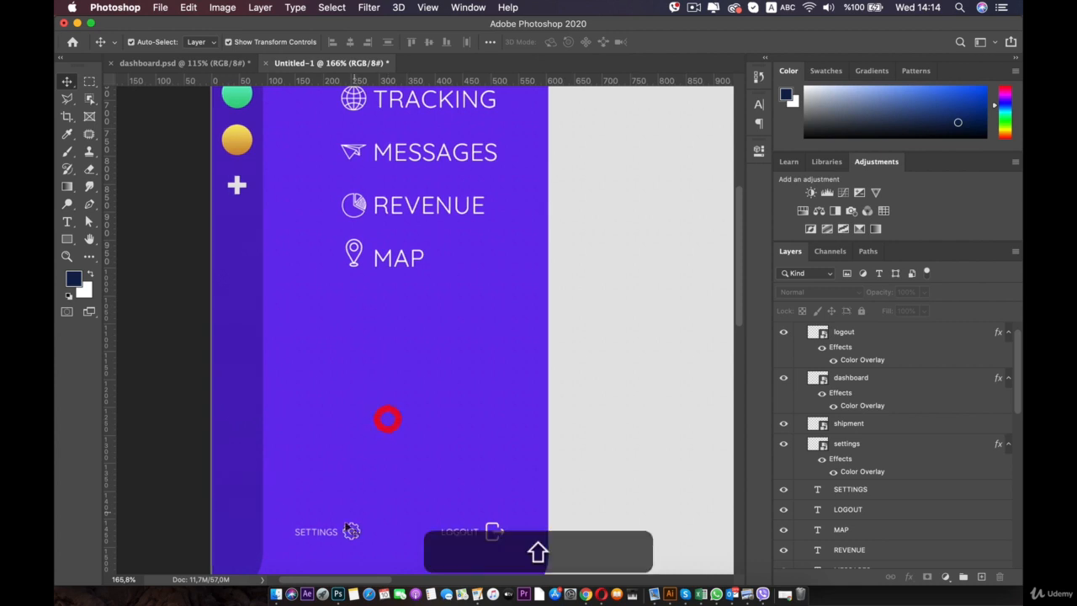
{"action": "left_click", "coordinate": [322, 535], "text": "shift"}
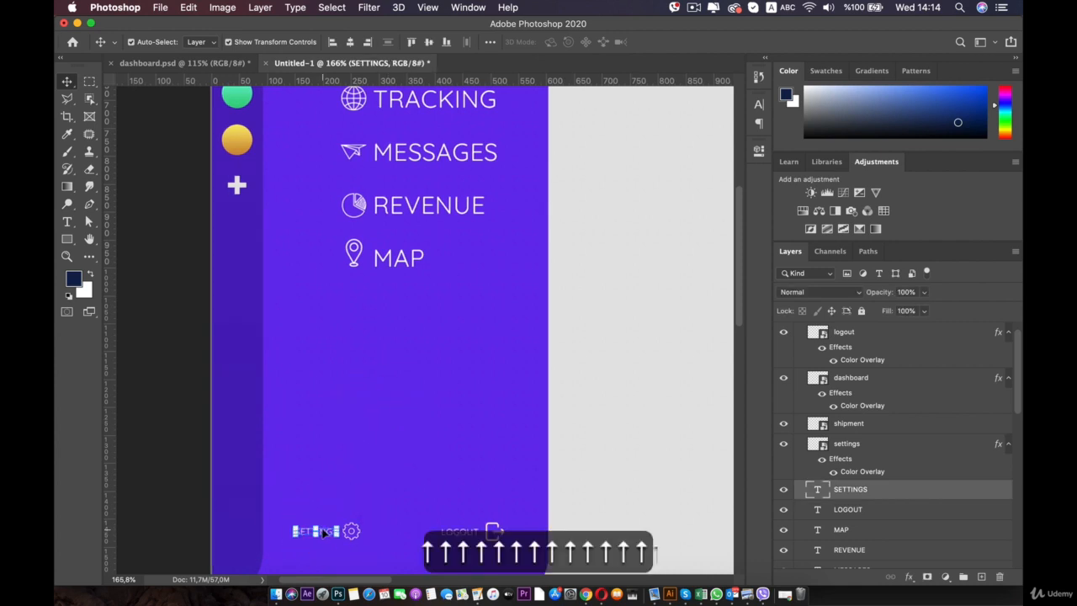
{"action": "left_click", "coordinate": [359, 482]}
{"action": "scroll", "coordinate": [323, 529], "scroll_direction": "down", "scroll_amount": 5}
{"action": "left_click", "coordinate": [325, 256]}
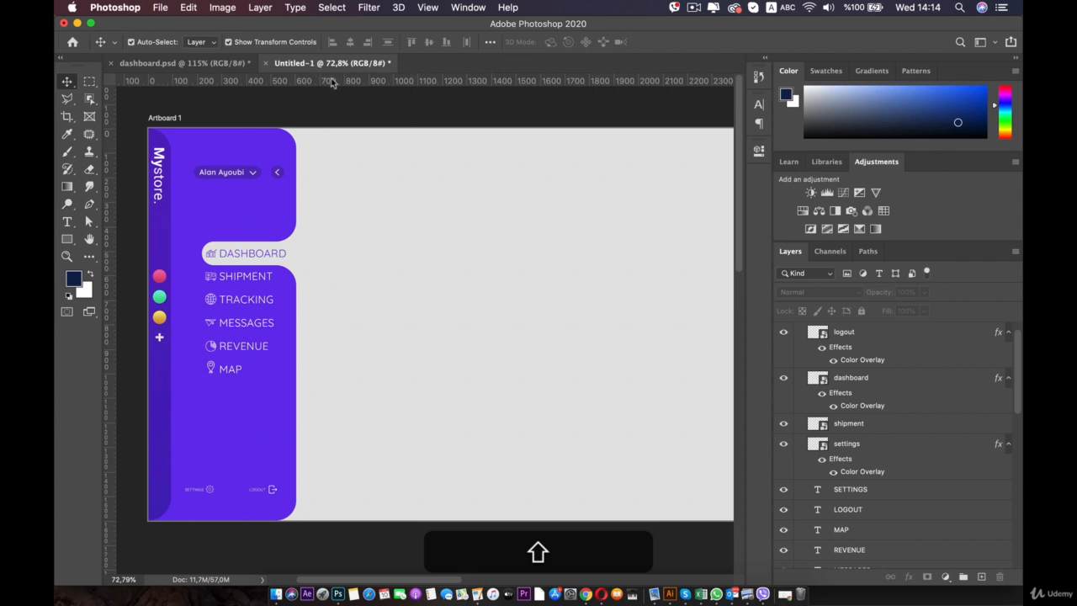
Step: Switch to dashboard.psd and examine the All Categories search bar at the top of the reference design
{"action": "left_click", "coordinate": [227, 65]}
{"action": "left_click_drag", "start_coordinate": [395, 161], "coordinate": [163, 237]}
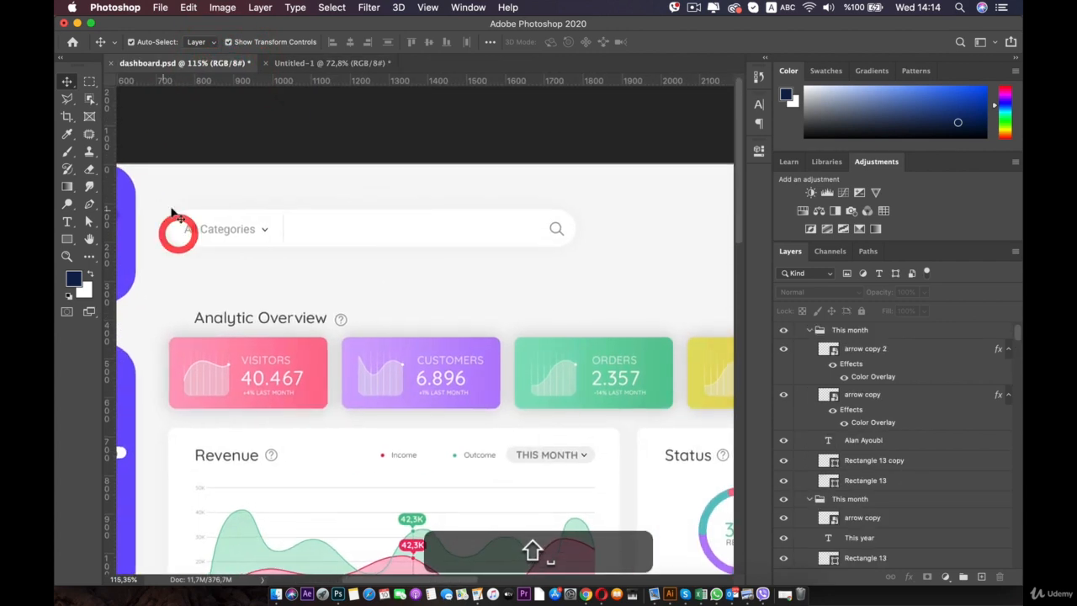